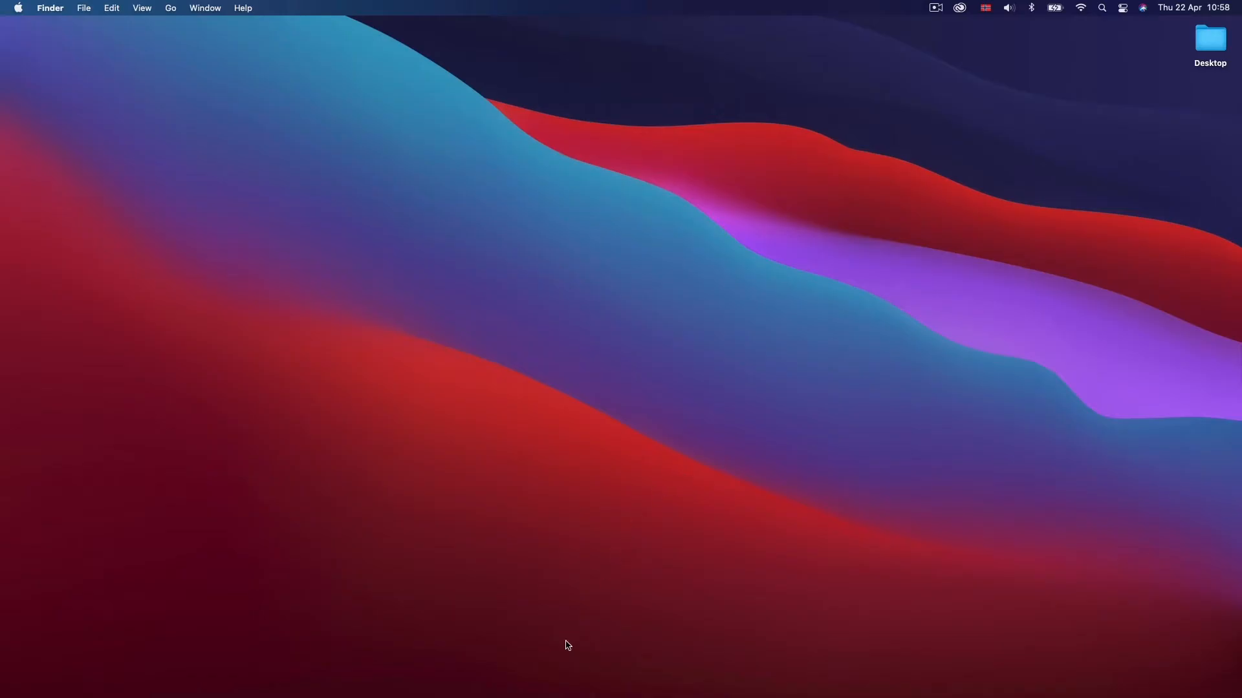
Launch Microsoft Excel from the desktop.
mouse_move(551, 696)
mouse_move(639, 675)
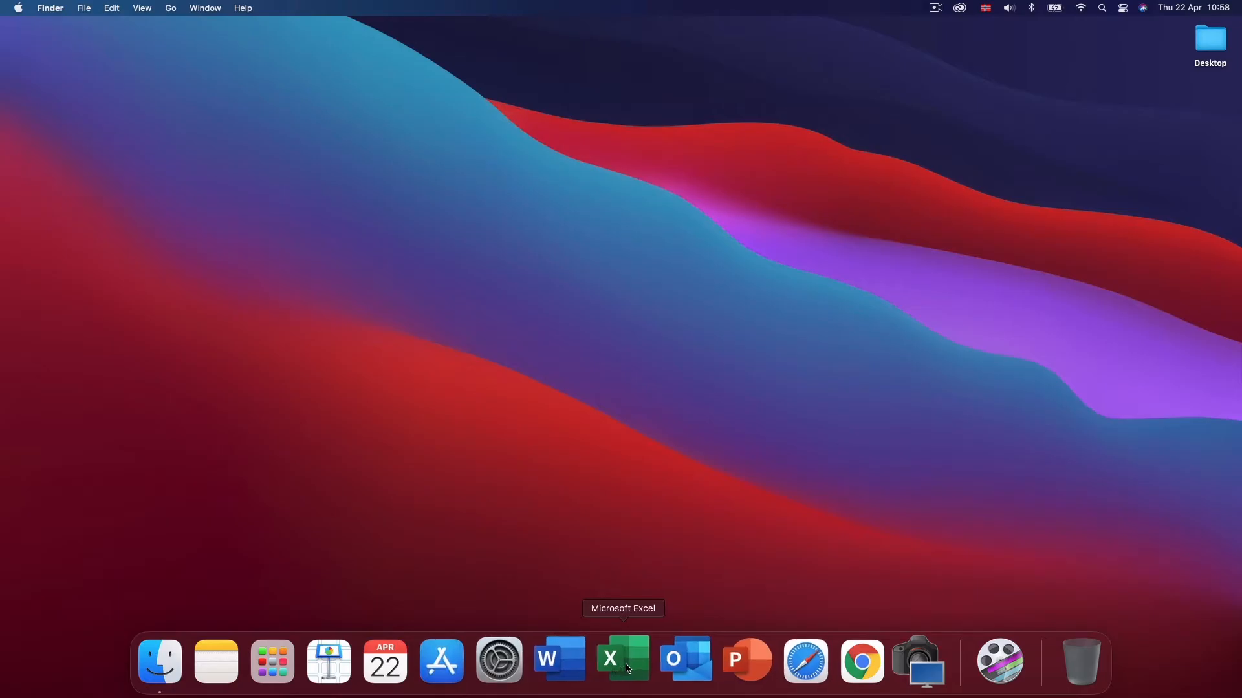
left_click(630, 670)
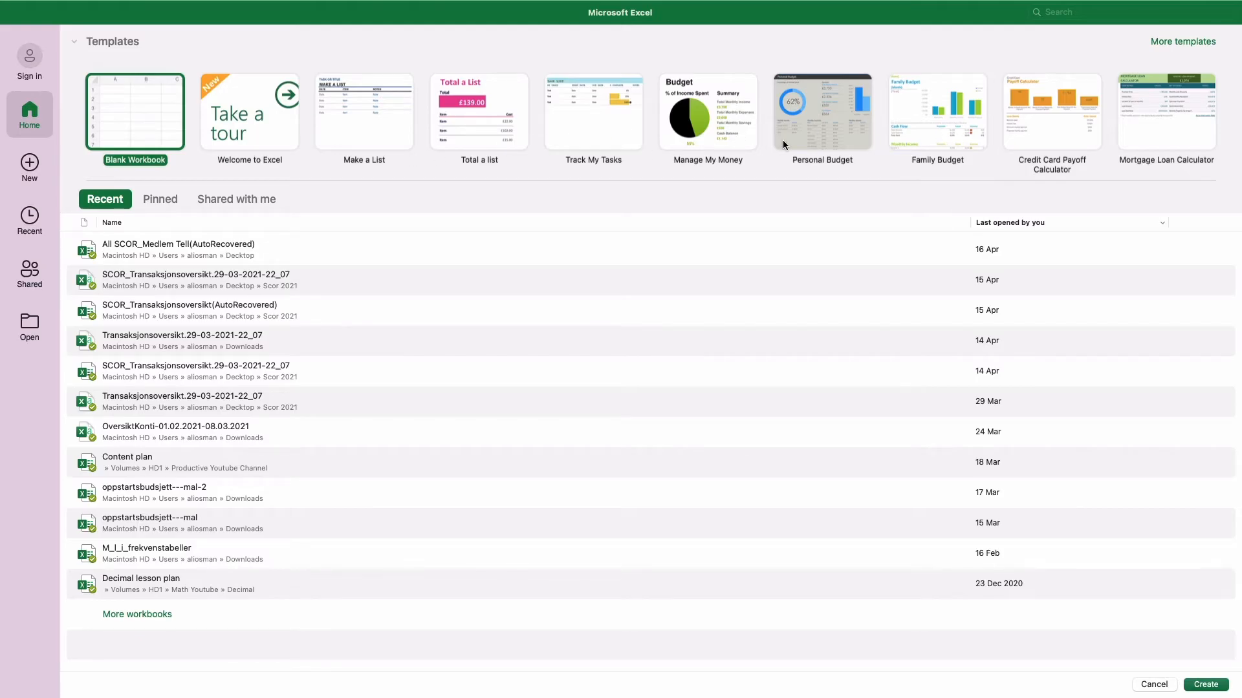
Browse the full template gallery and the list of recently opened workbooks, then return to the start screen.
left_click(1176, 42)
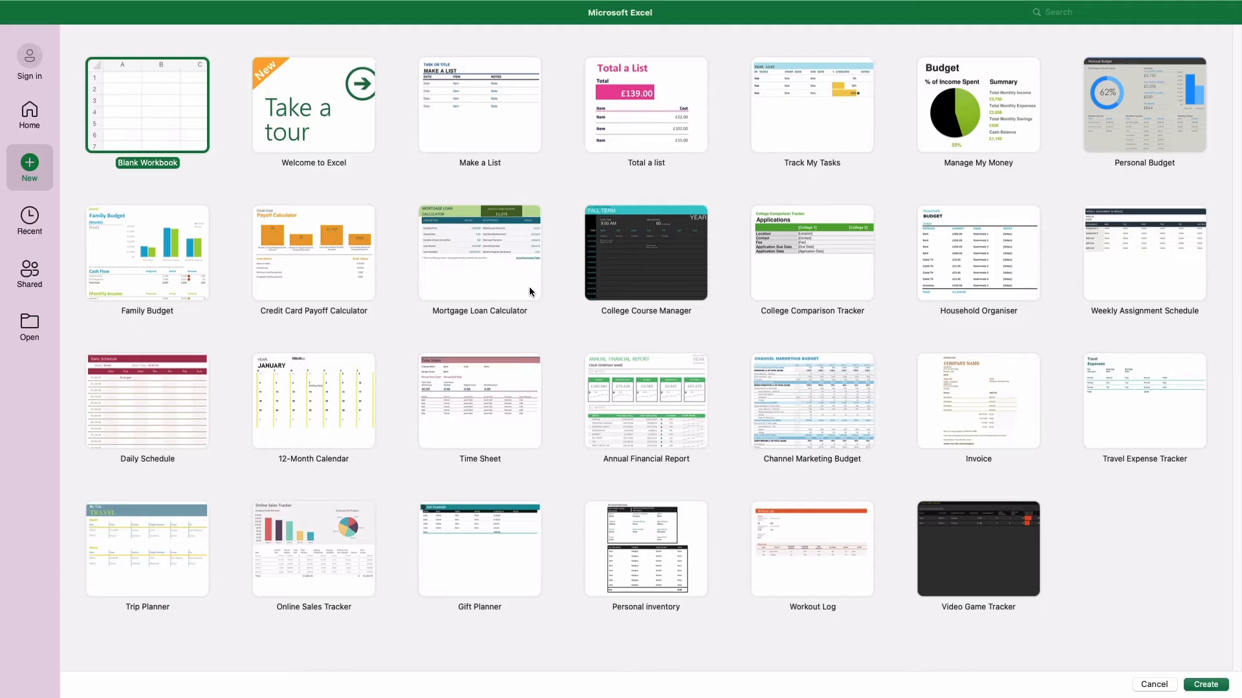
left_click(28, 121)
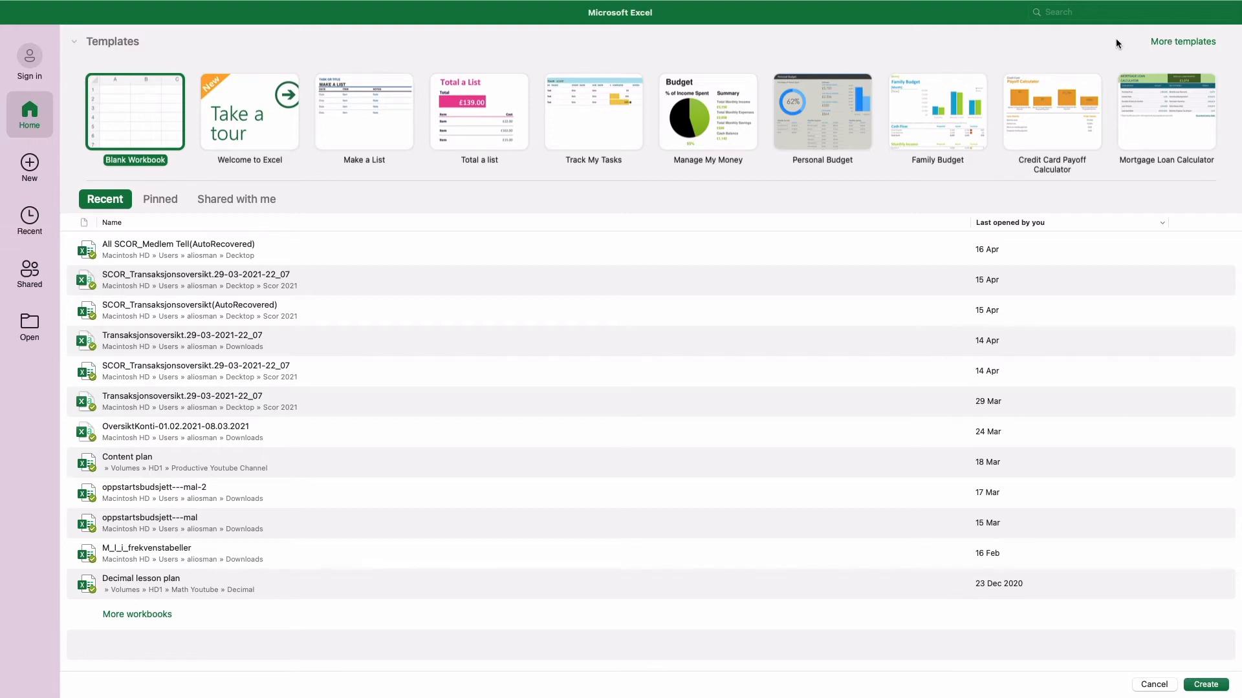
left_click(25, 184)
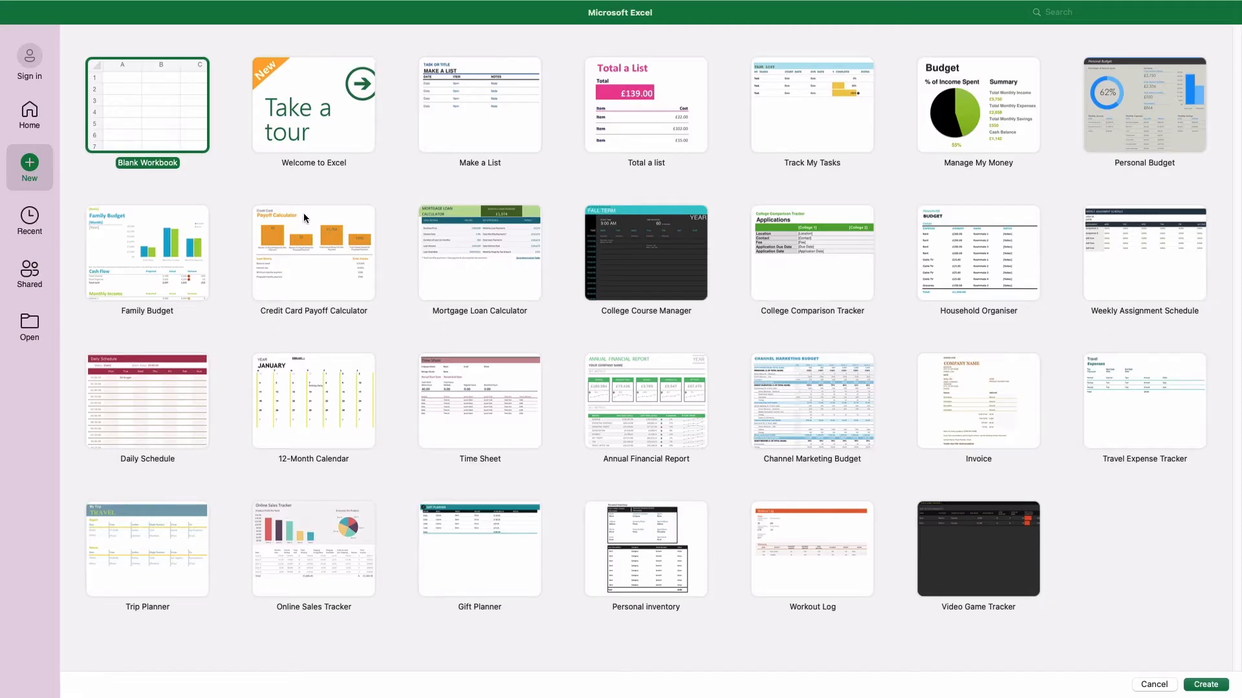
left_click(18, 234)
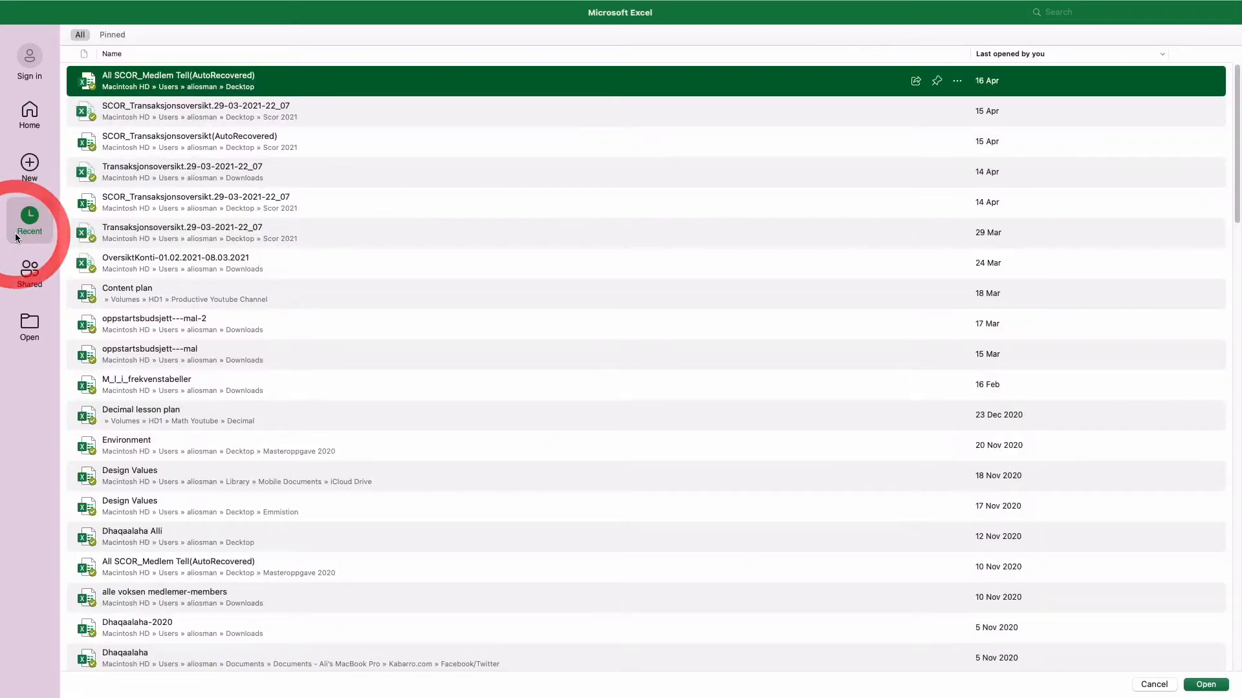
scroll(199, 345, "down", 5)
scroll(199, 345, "up", 5)
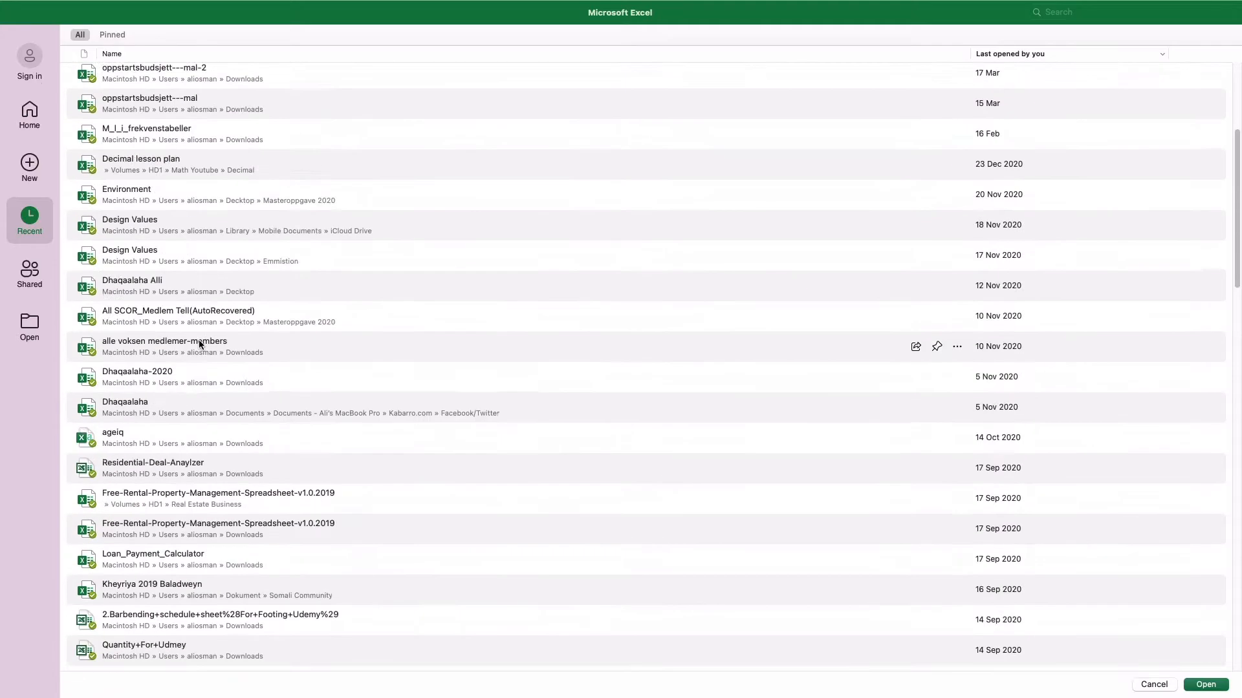
left_click(37, 122)
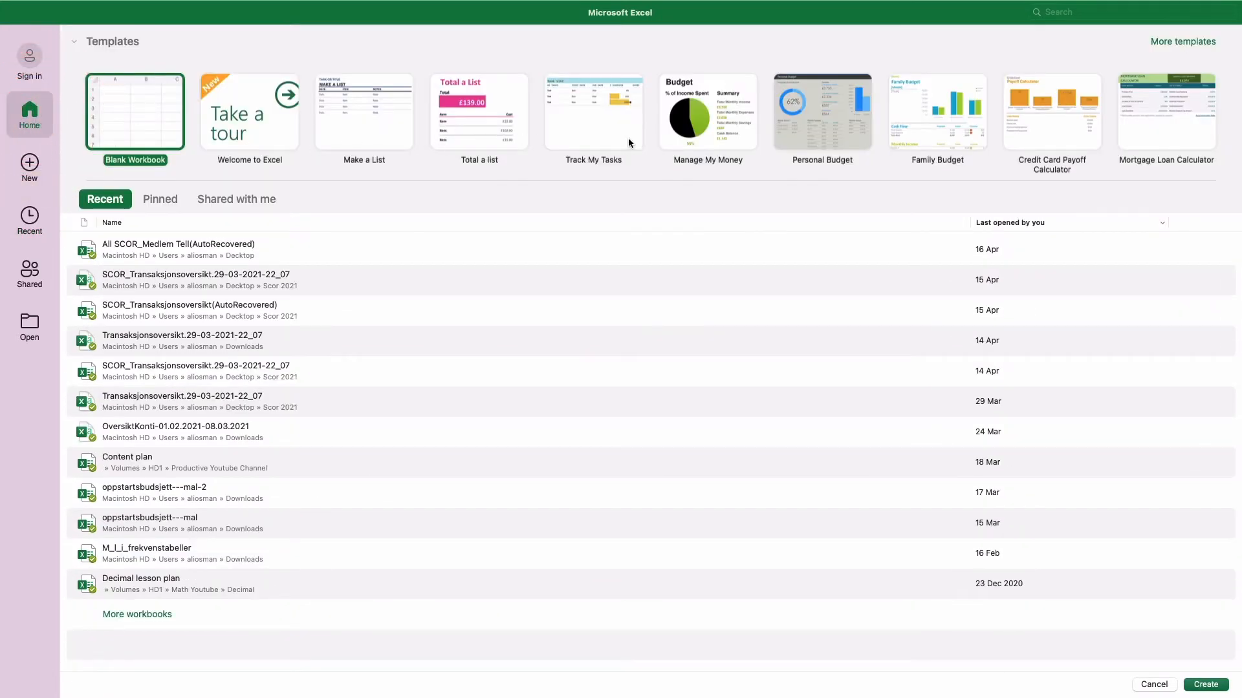
Leave the template browsing, return to the start screen and create a new blank workbook.
left_click(599, 120)
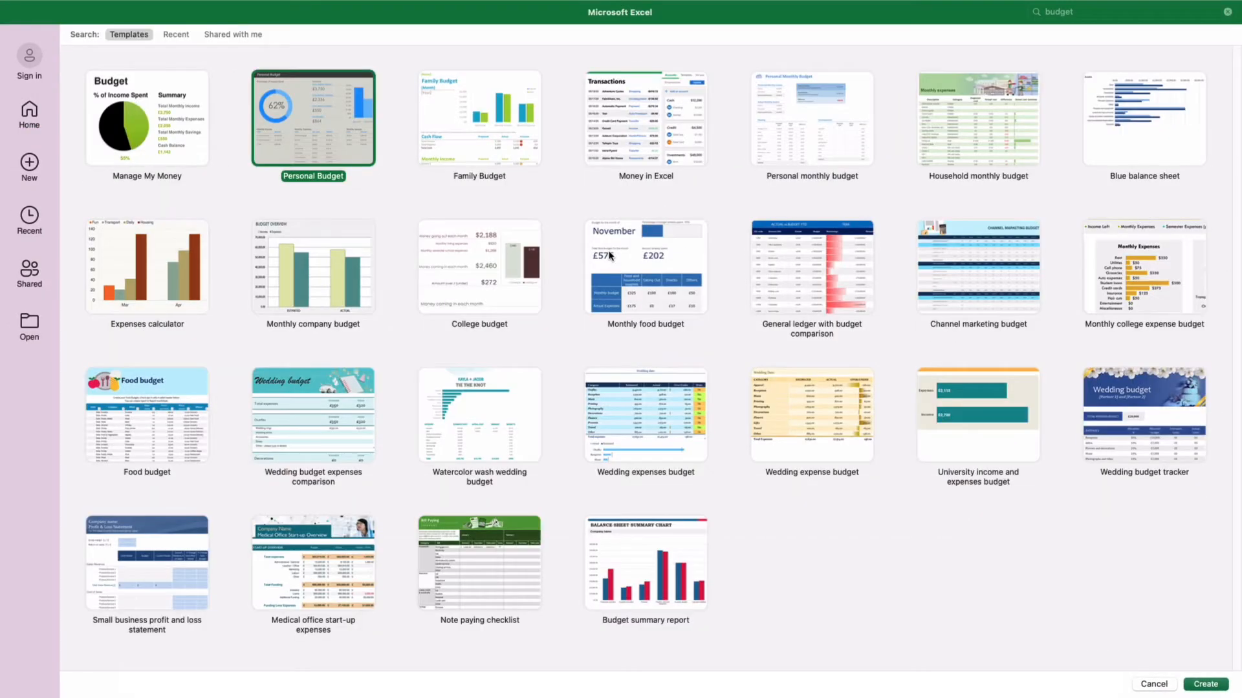
left_click(36, 121)
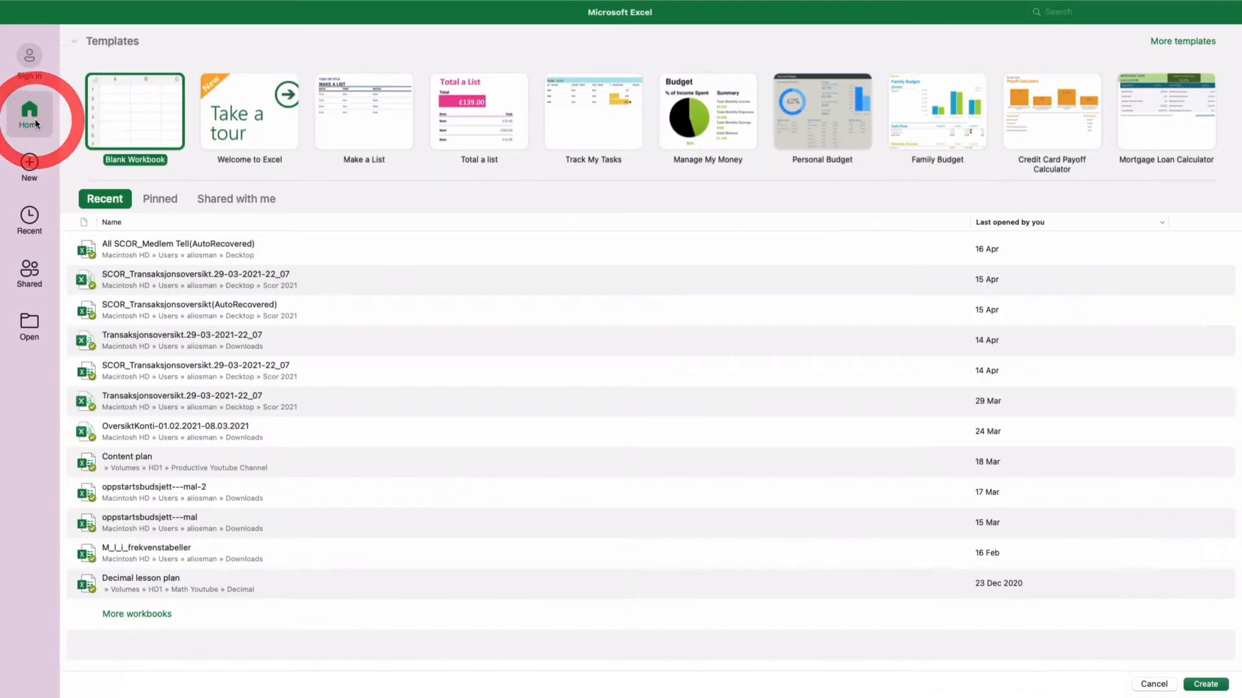
double_click(124, 132)
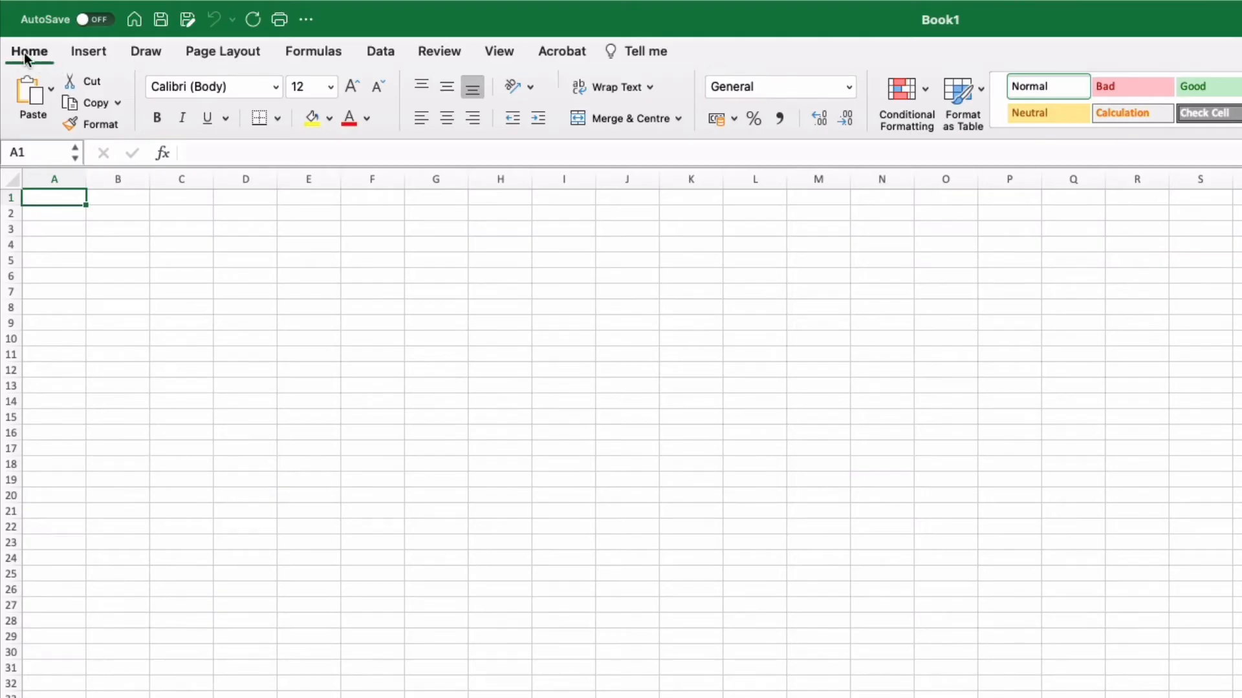
Examine the Insert, Draw, Page Layout and Home command sets, ending on the Home commands.
left_click(88, 54)
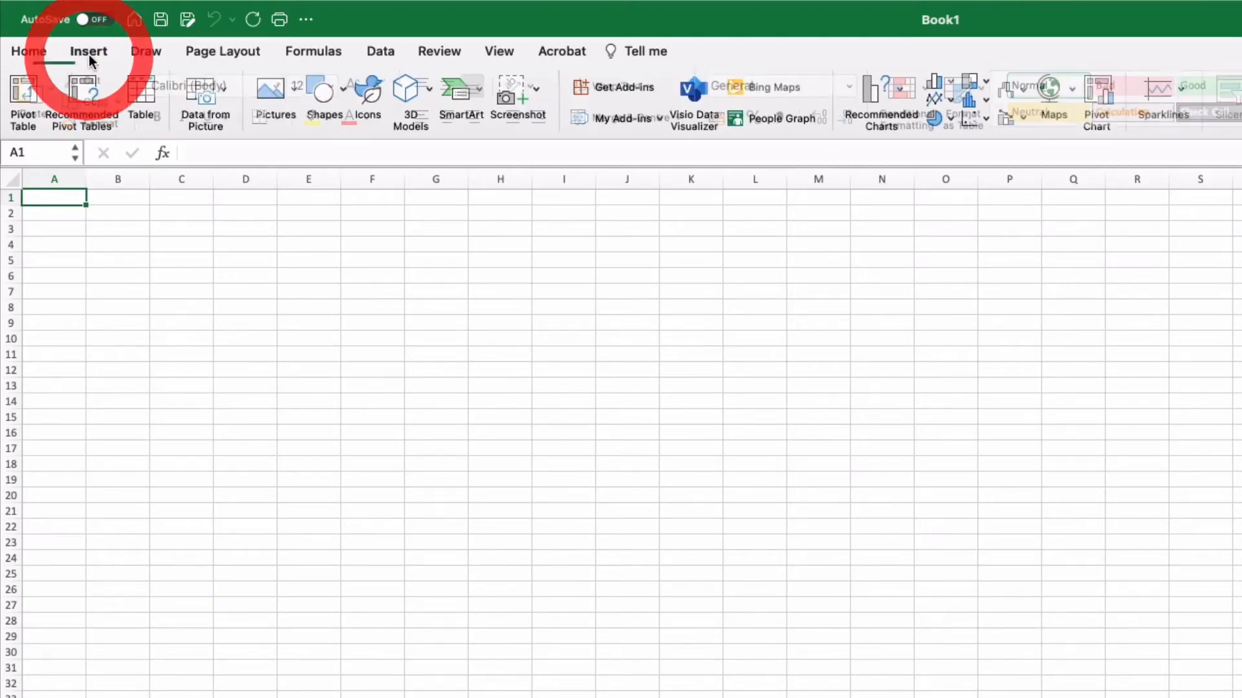
left_click(146, 54)
left_click(203, 55)
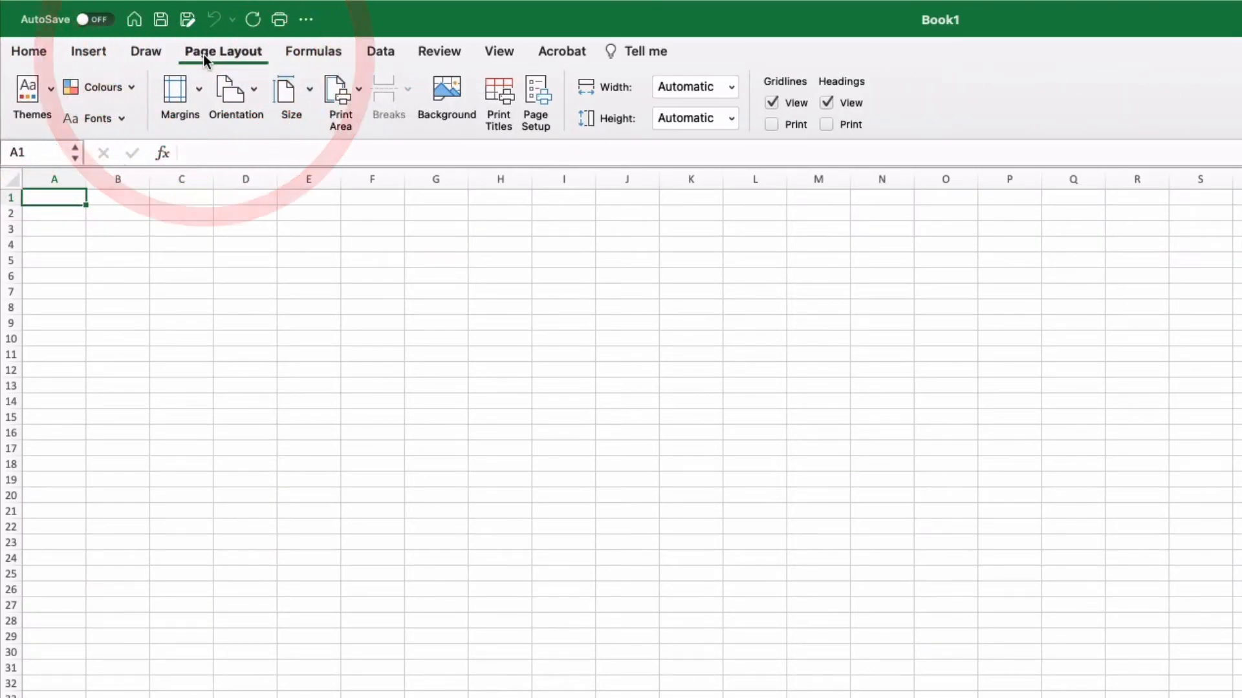
left_click(42, 57)
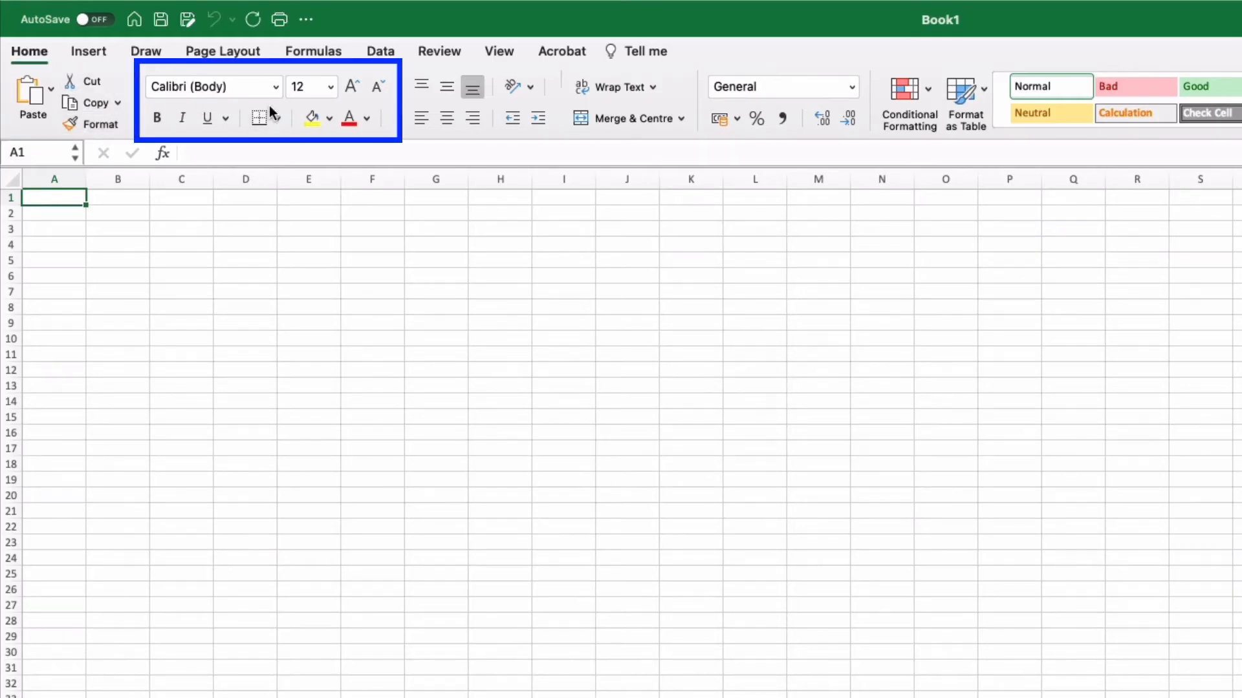
left_click(89, 52)
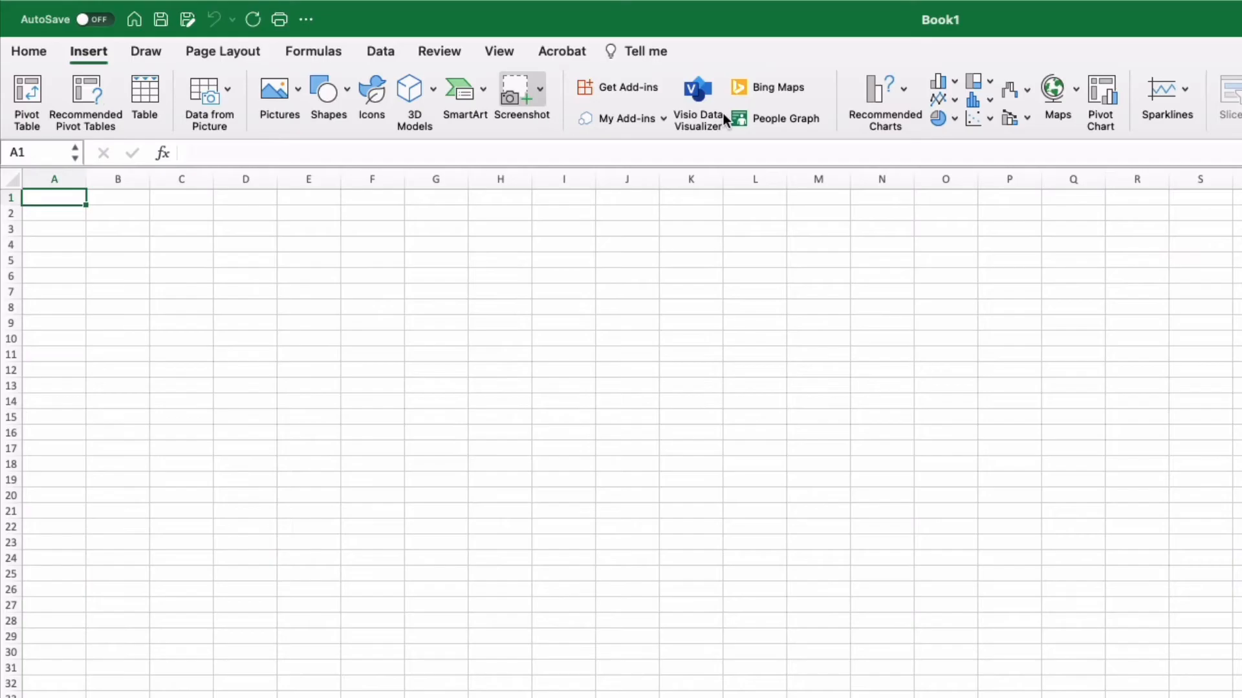
left_click(26, 54)
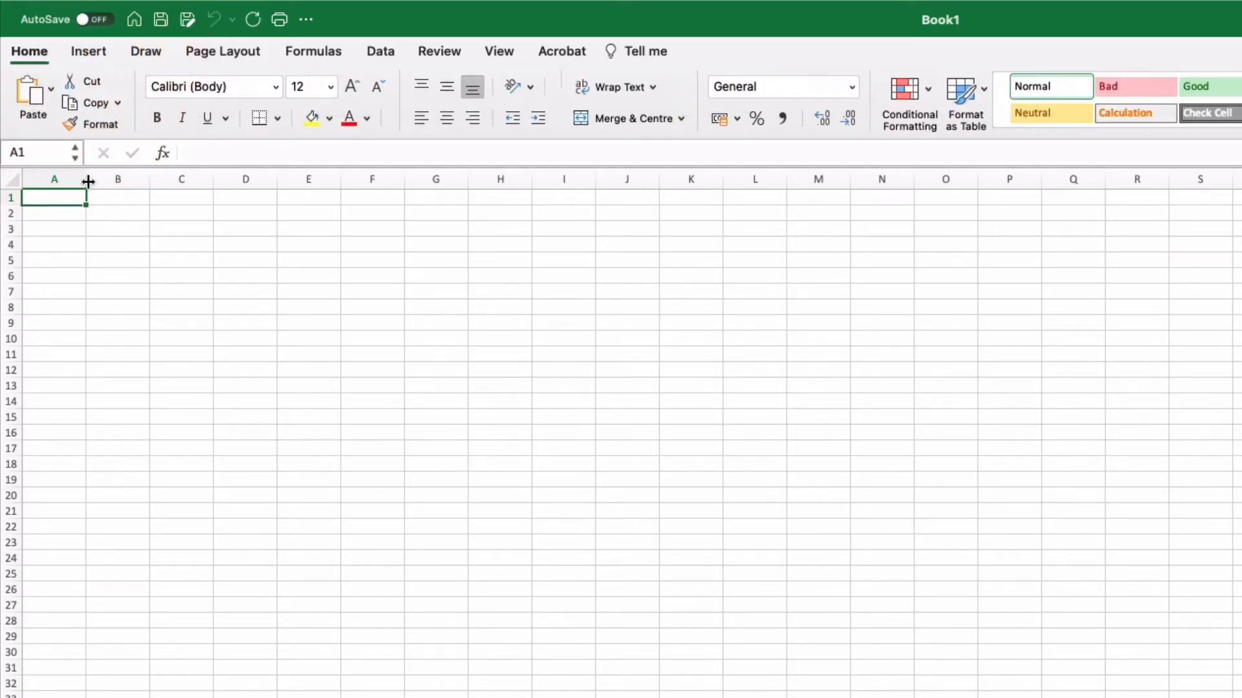
Place the text cursor in the formula bar for cell A1, then go to the Name Box.
left_click(248, 150)
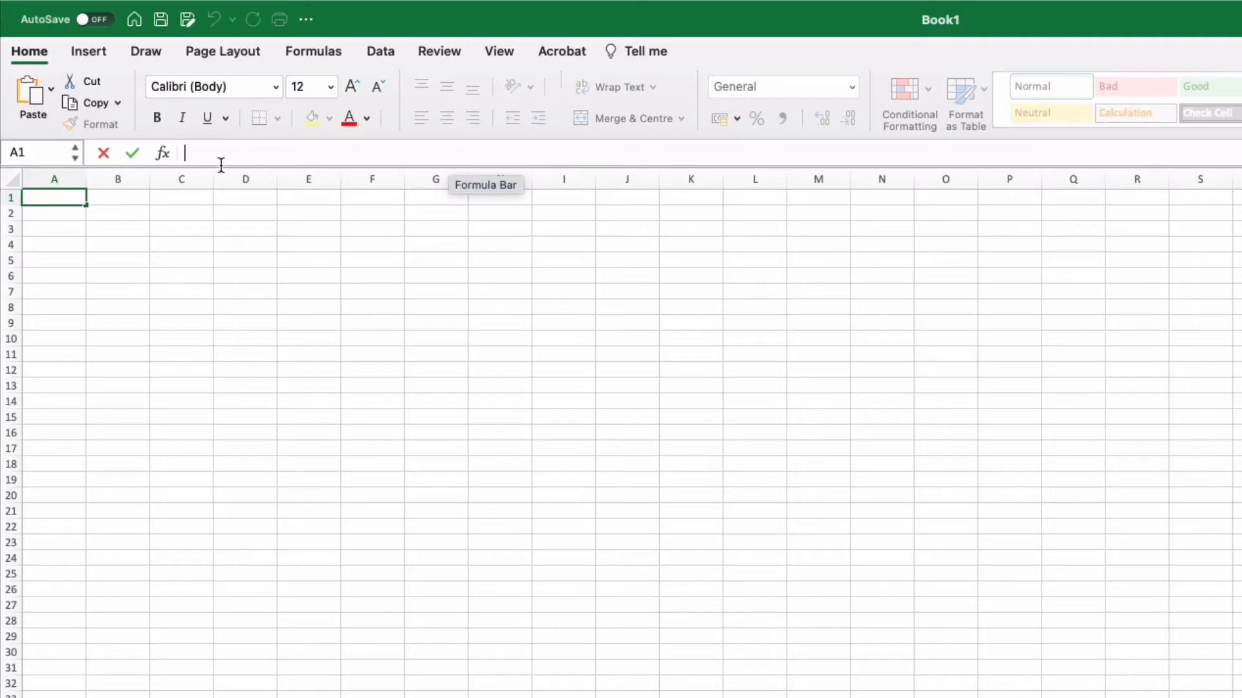
left_click(29, 153)
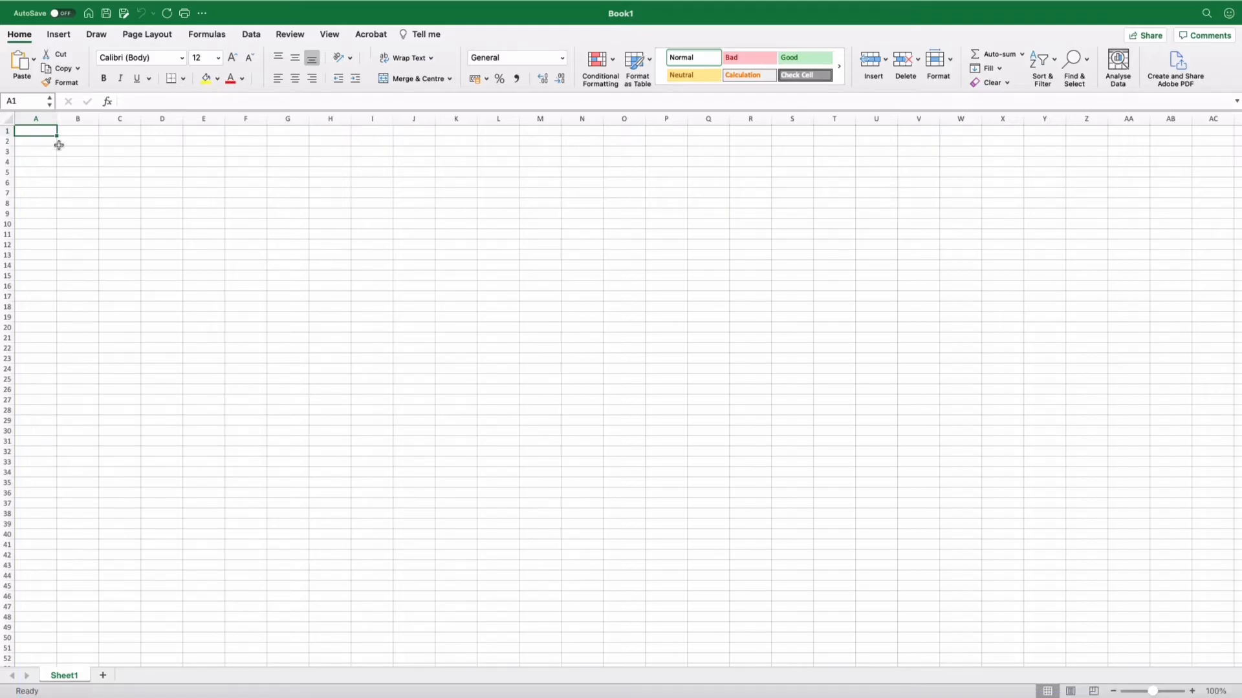
Select column A, row 1, and columns A, B, C, D and Z one after another to identify columns and rows.
left_click(37, 119)
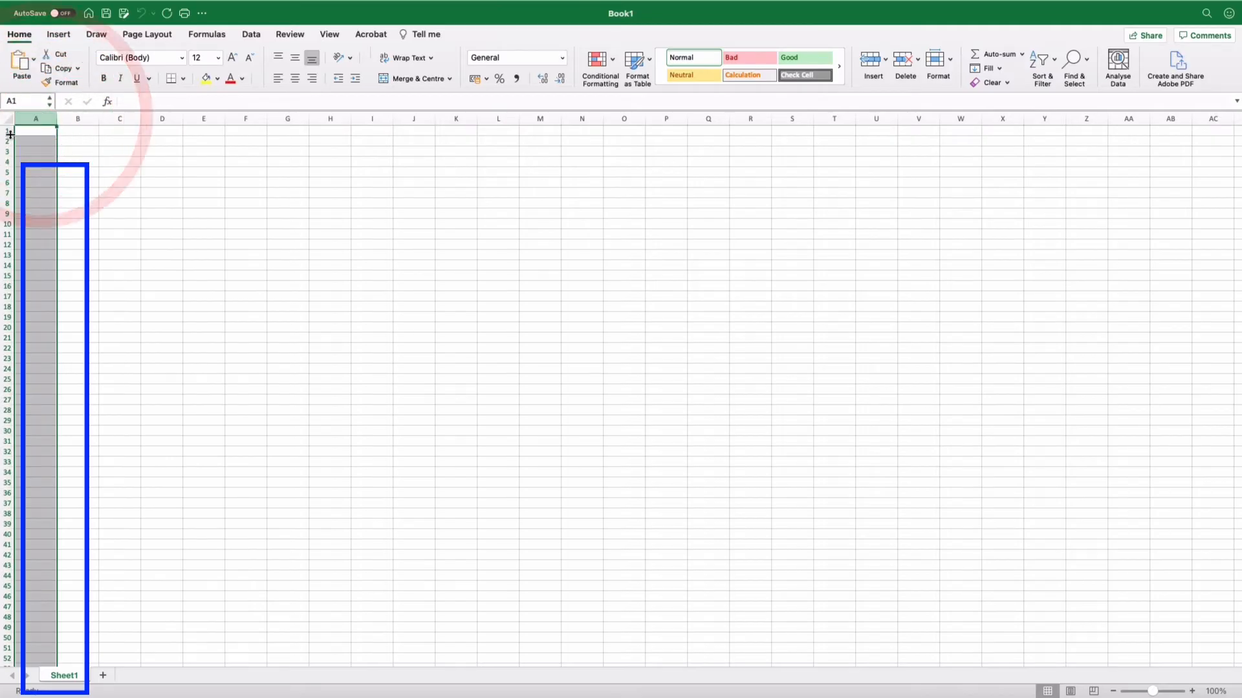
left_click(8, 132)
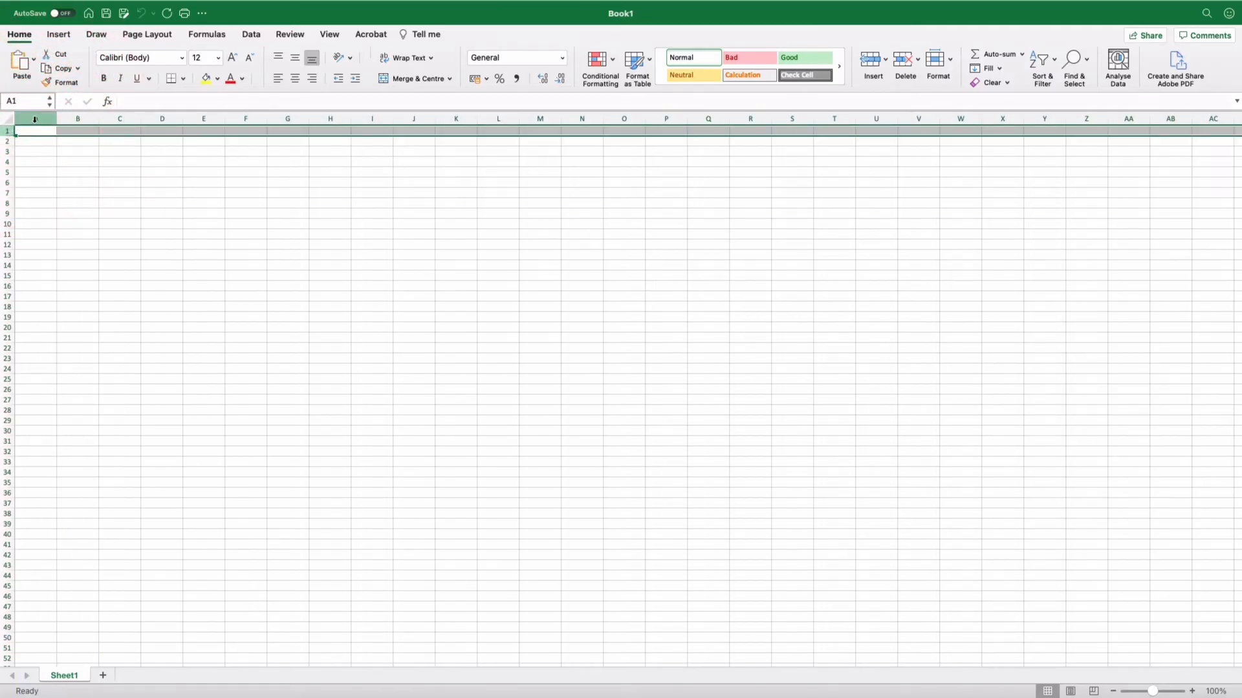
left_click(35, 120)
left_click(71, 119)
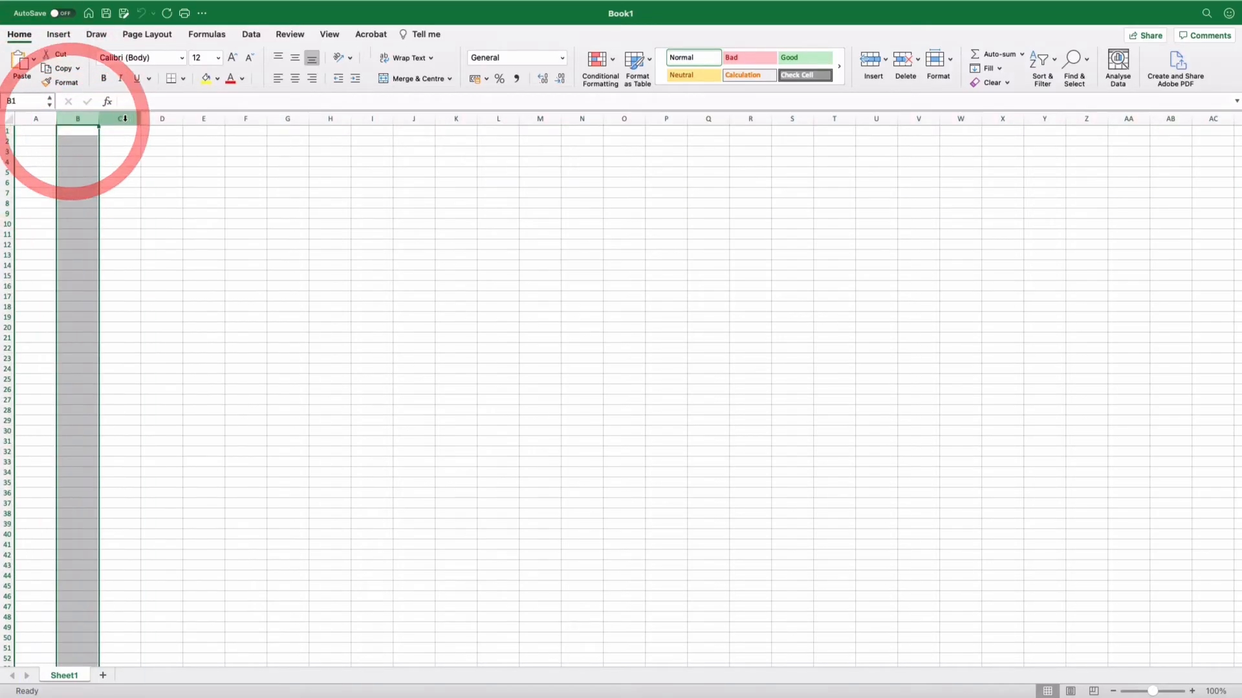
left_click(124, 119)
left_click(161, 119)
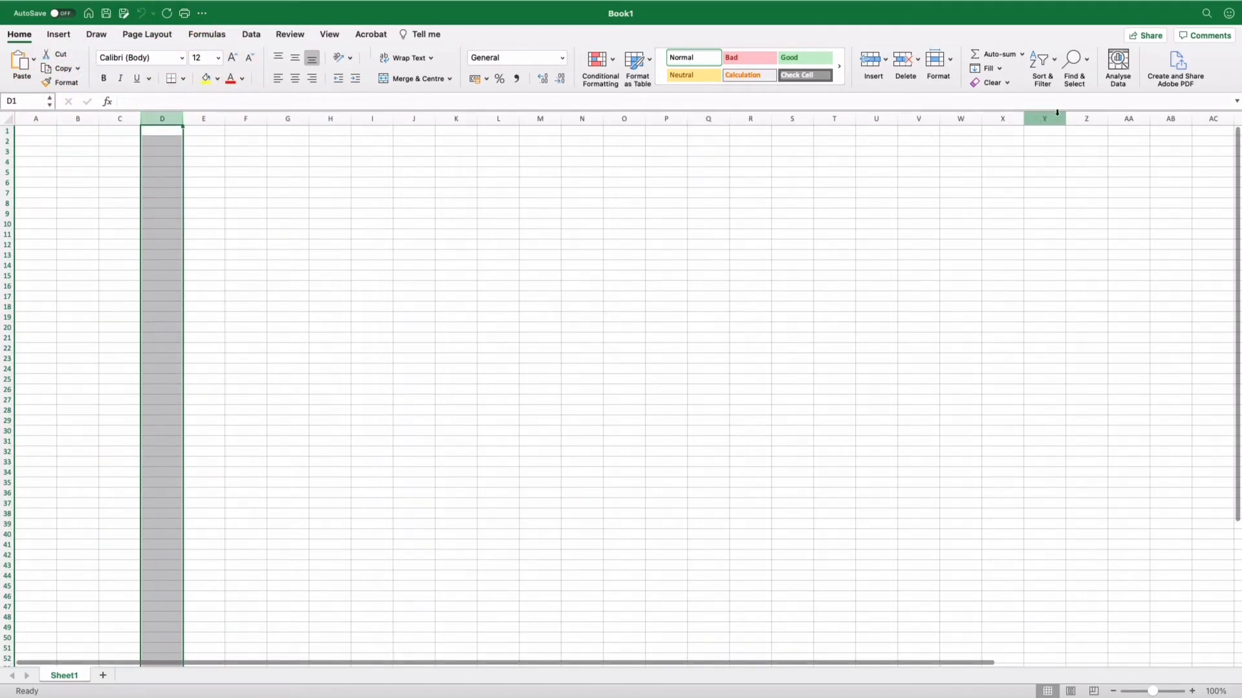
left_click(1087, 118)
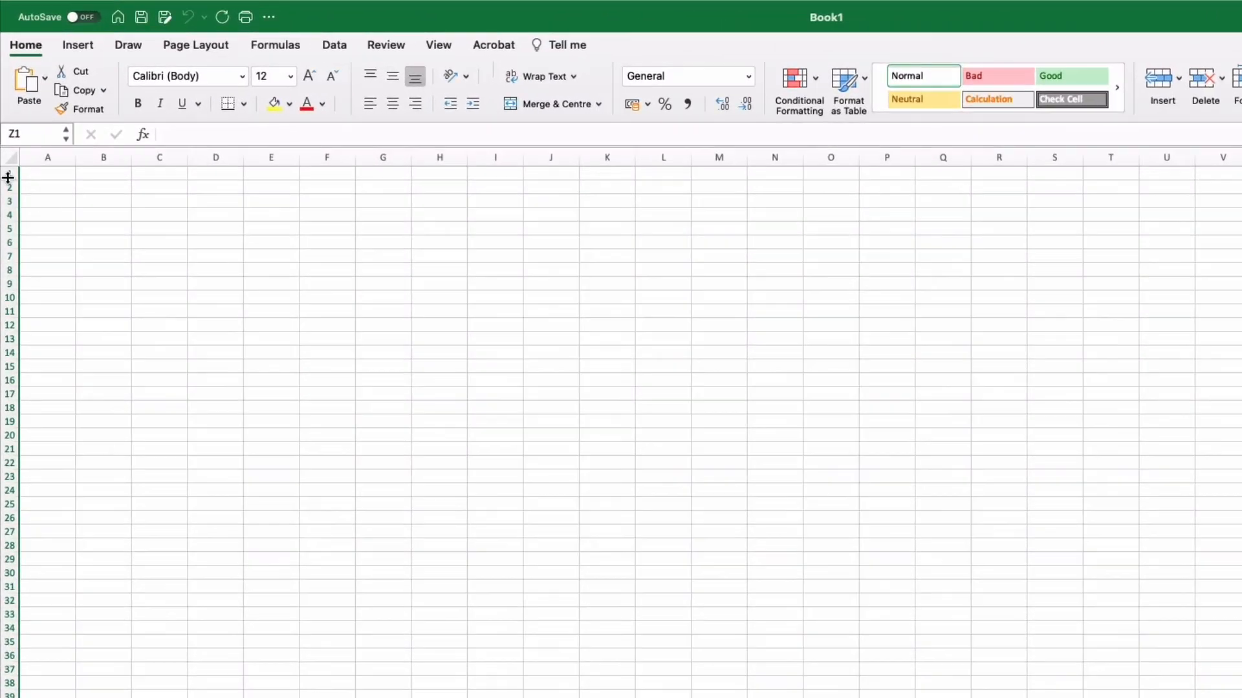
Select row 1 and look through the numbered rows below it.
left_click(8, 177)
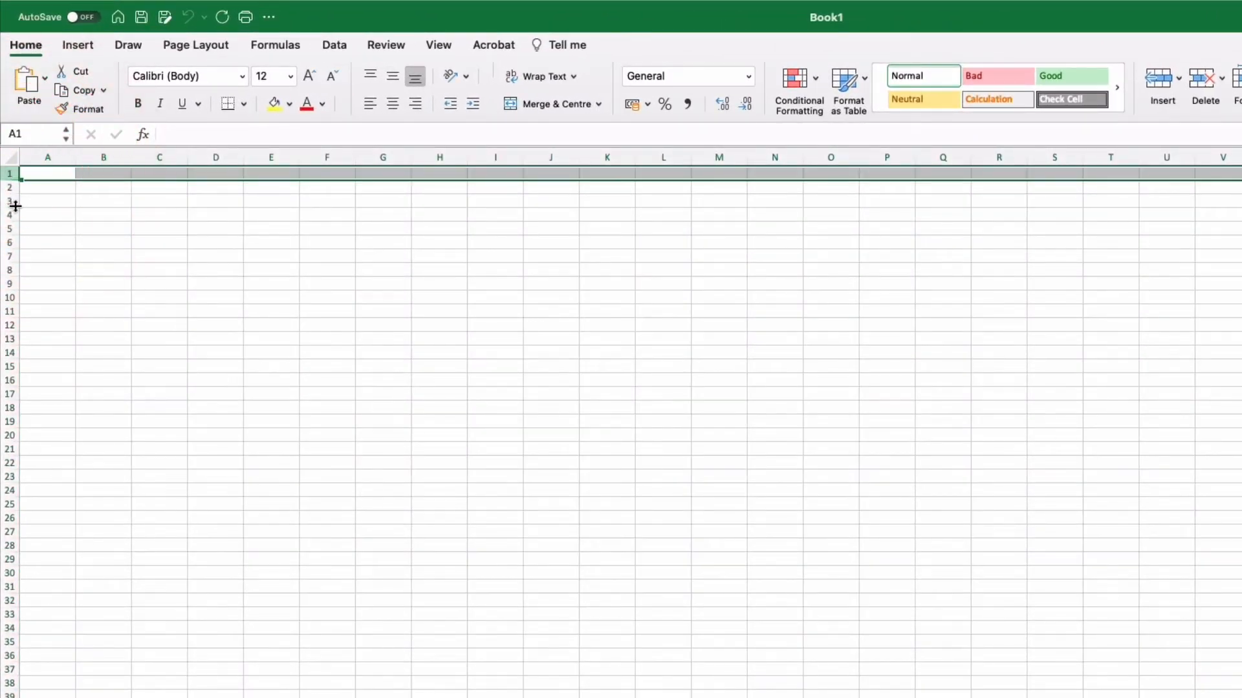
scroll(104, 411, "down", 10)
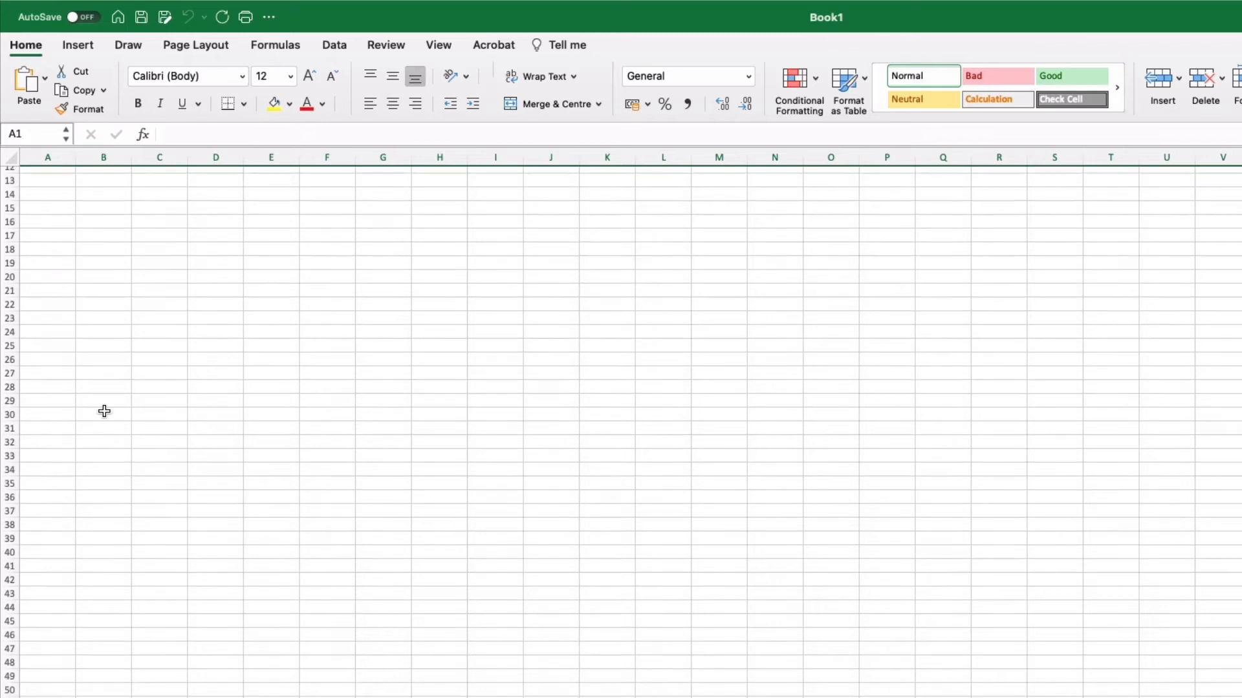
scroll(104, 412, "up", 10)
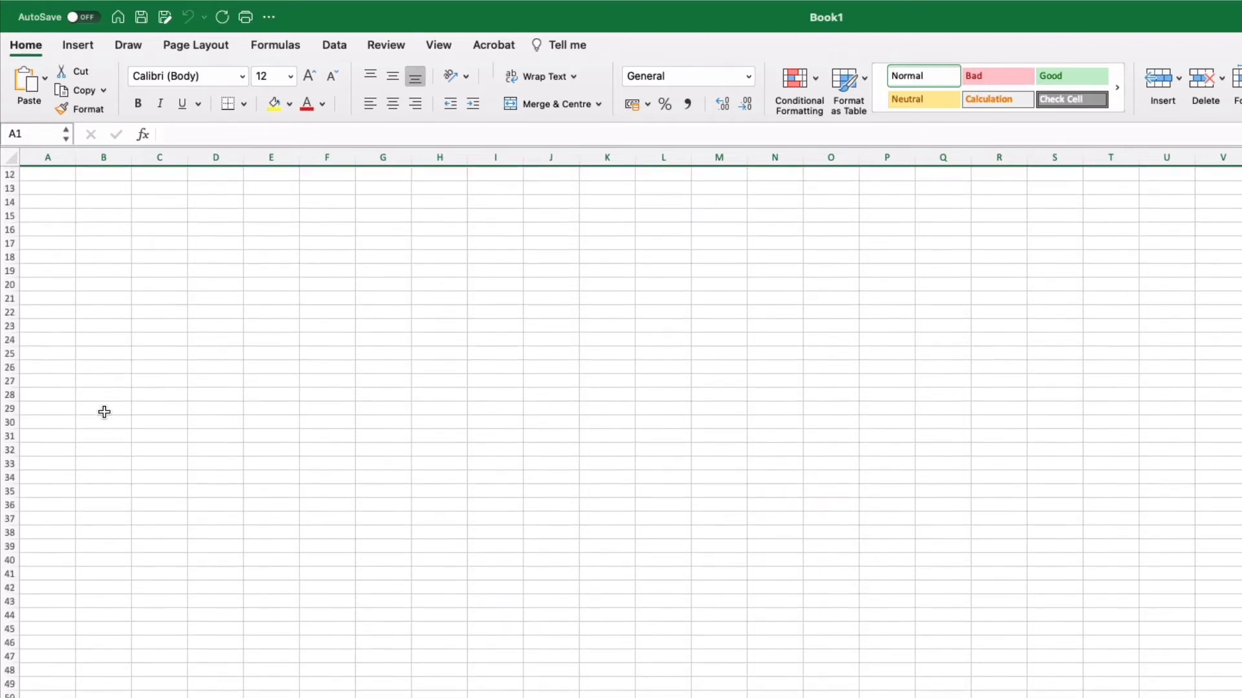
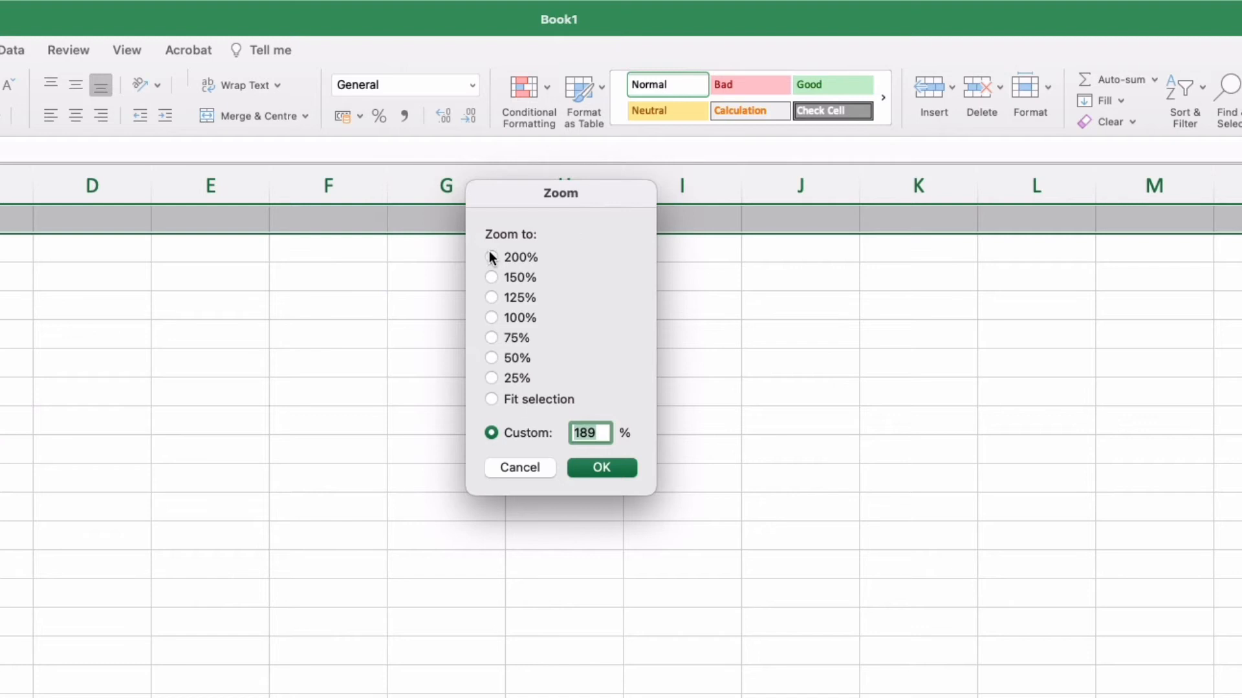
Apply a 200% worksheet zoom, then enlarge it to a custom zoom of 280%.
left_click(607, 474)
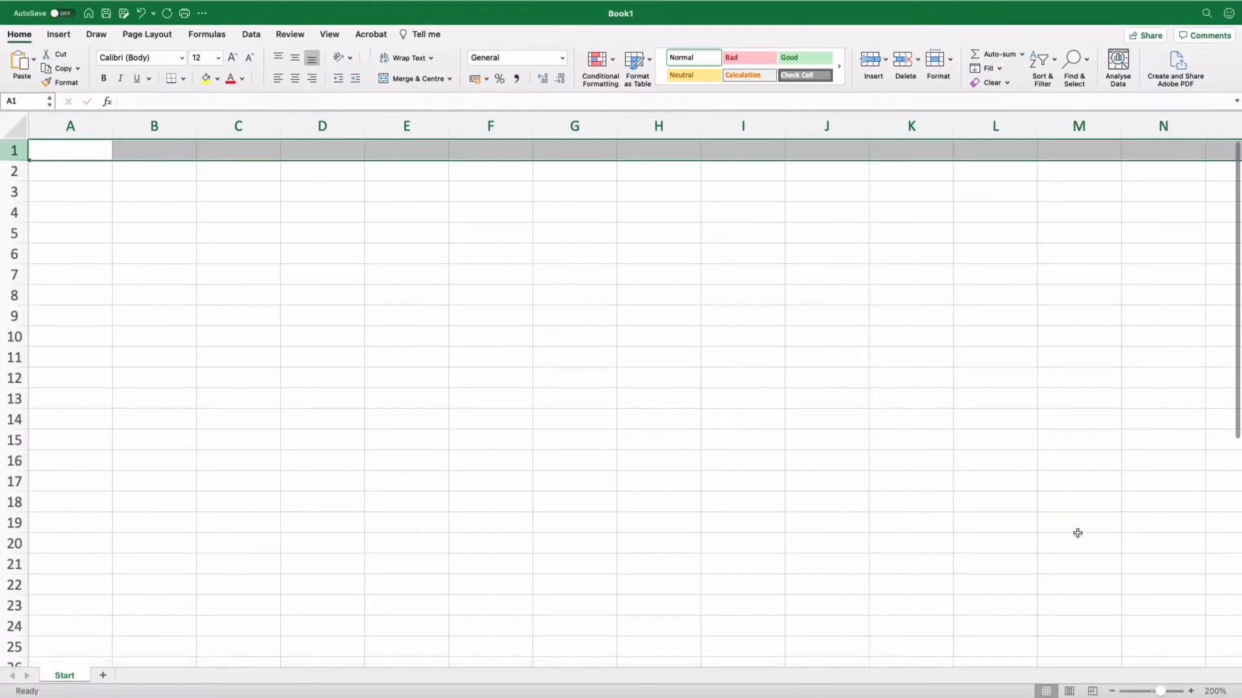
left_click(1216, 692)
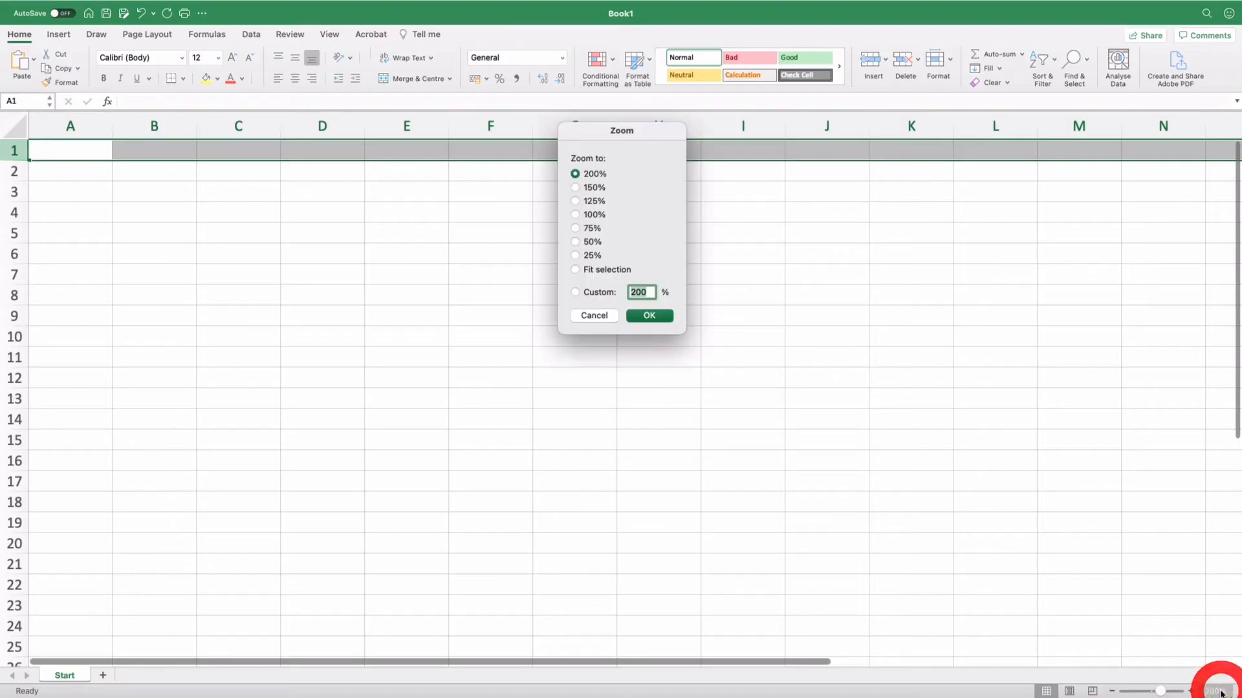
double_click(639, 291)
type("28")
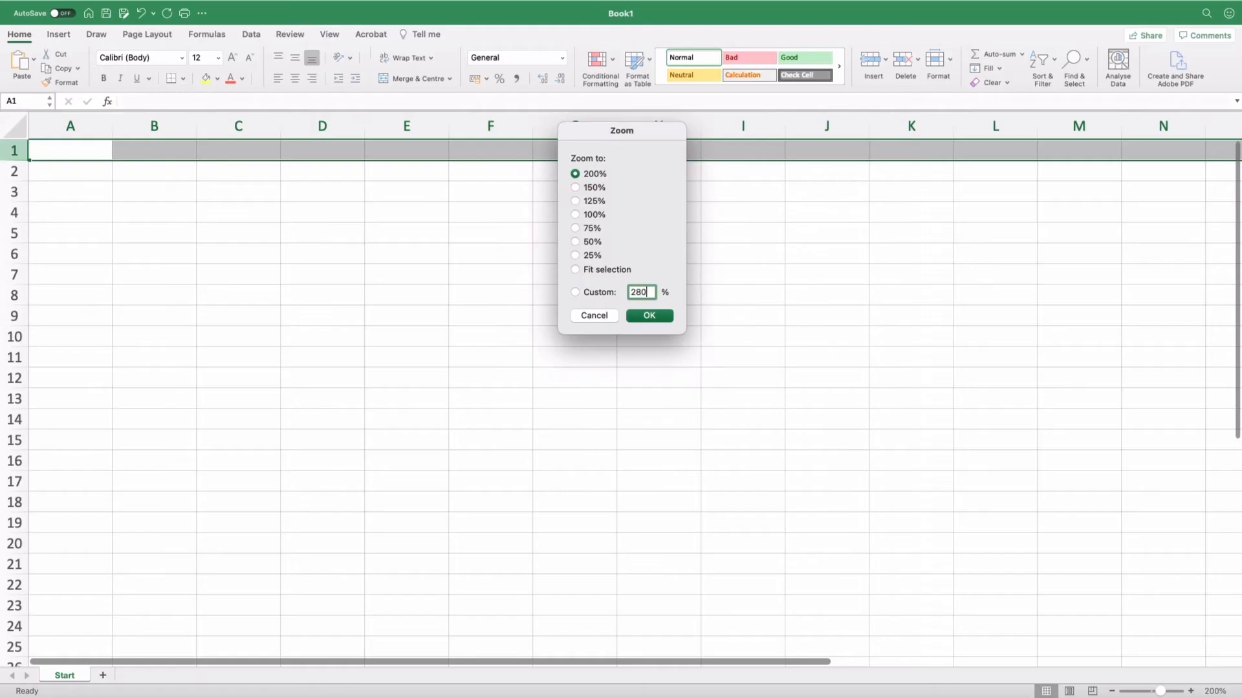
key("Return")
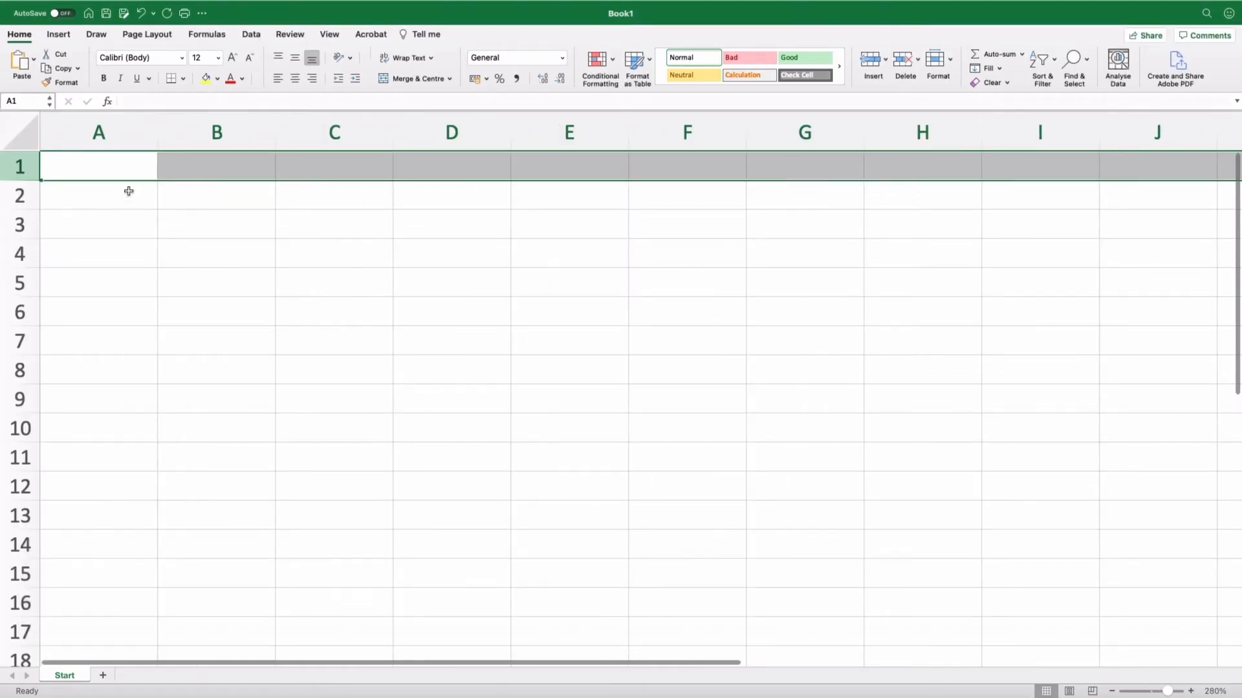
Select cell A1, then alternate between selecting all of column A and all of row 1, ending on row 1.
left_click(119, 171)
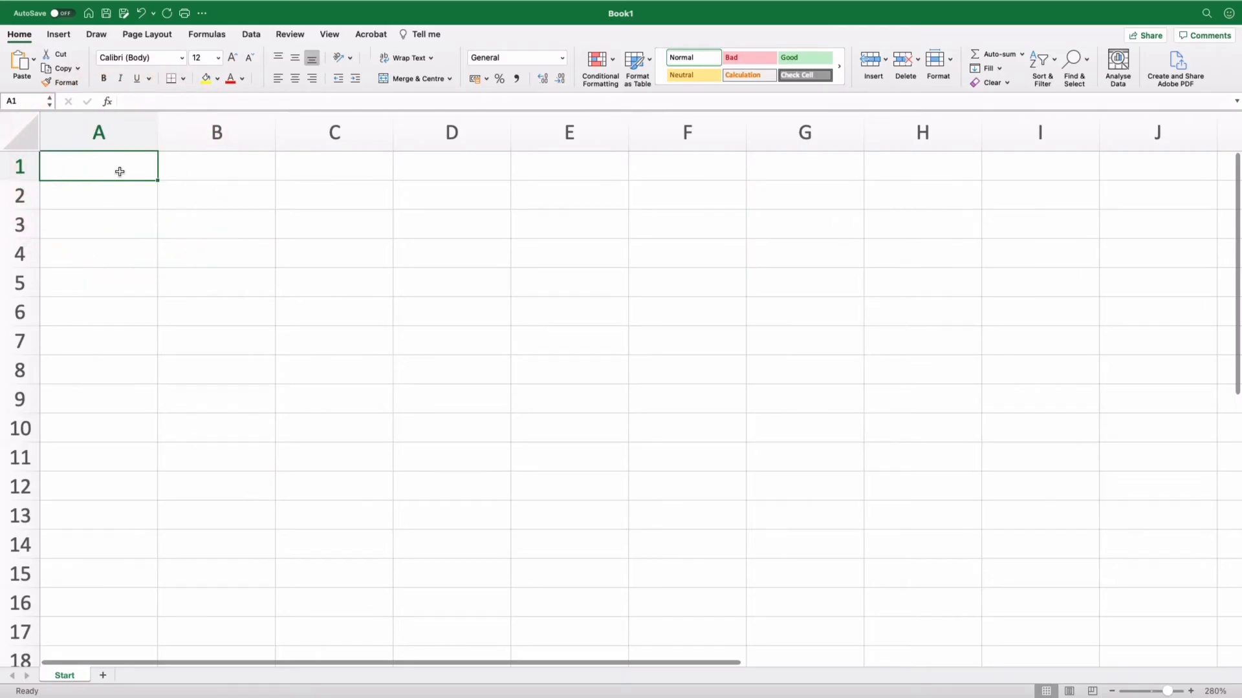
left_click(118, 130)
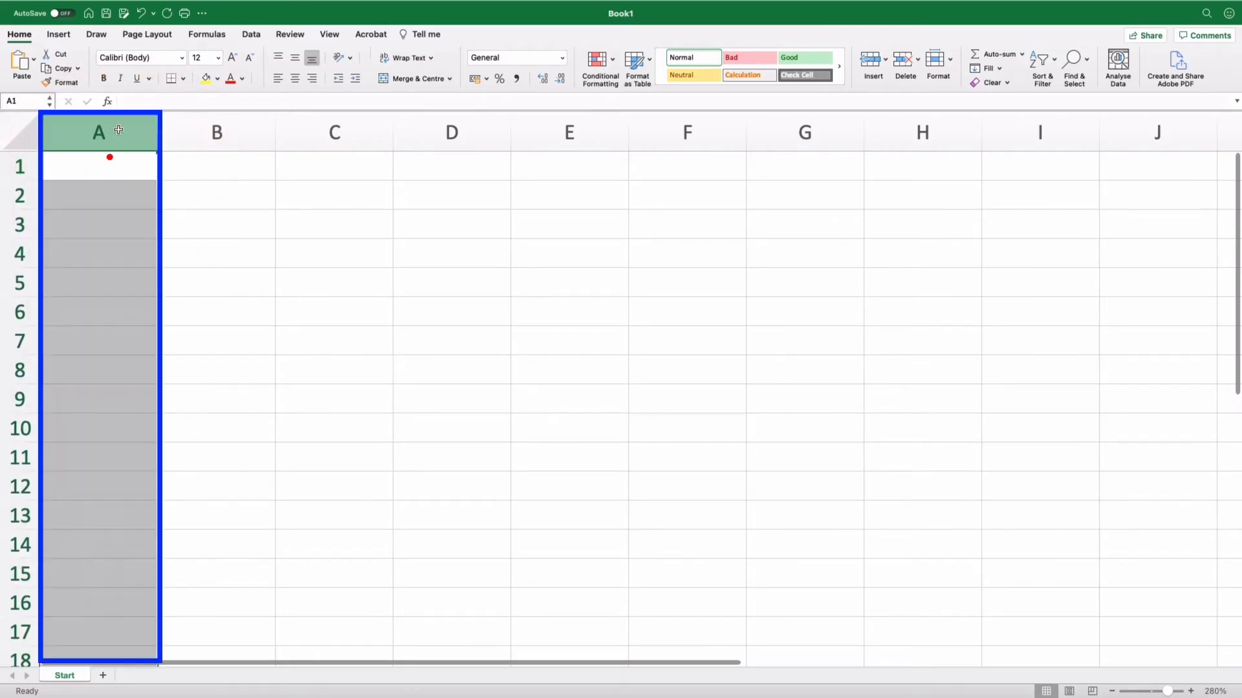
left_click(21, 166)
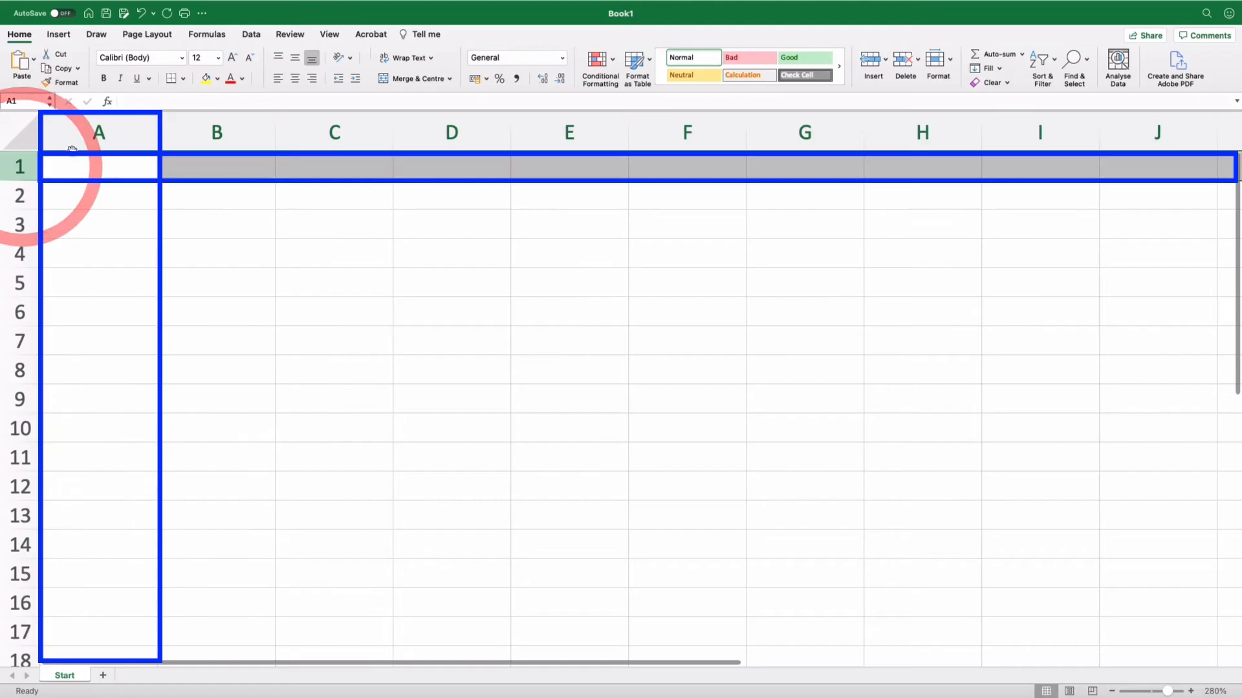
left_click(94, 134)
left_click(19, 167)
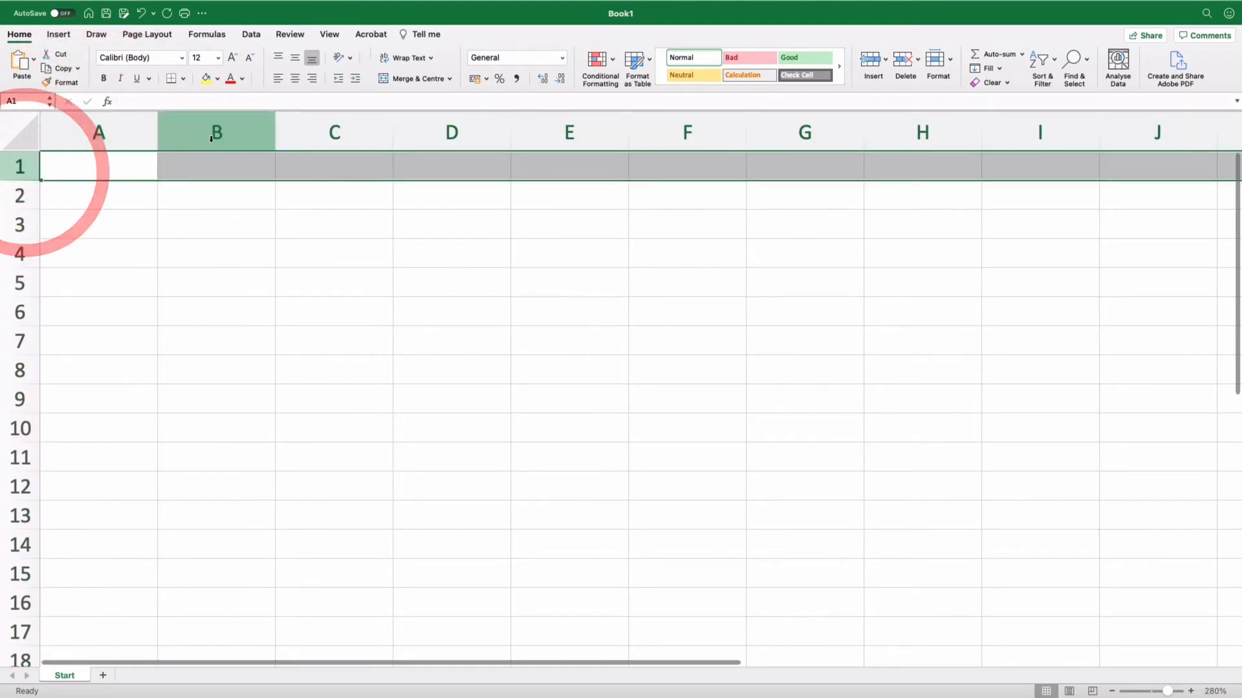
Select all of column B, then select cell B3 where it crosses row 3.
left_click(236, 124)
left_click_drag(237, 125, 239, 276)
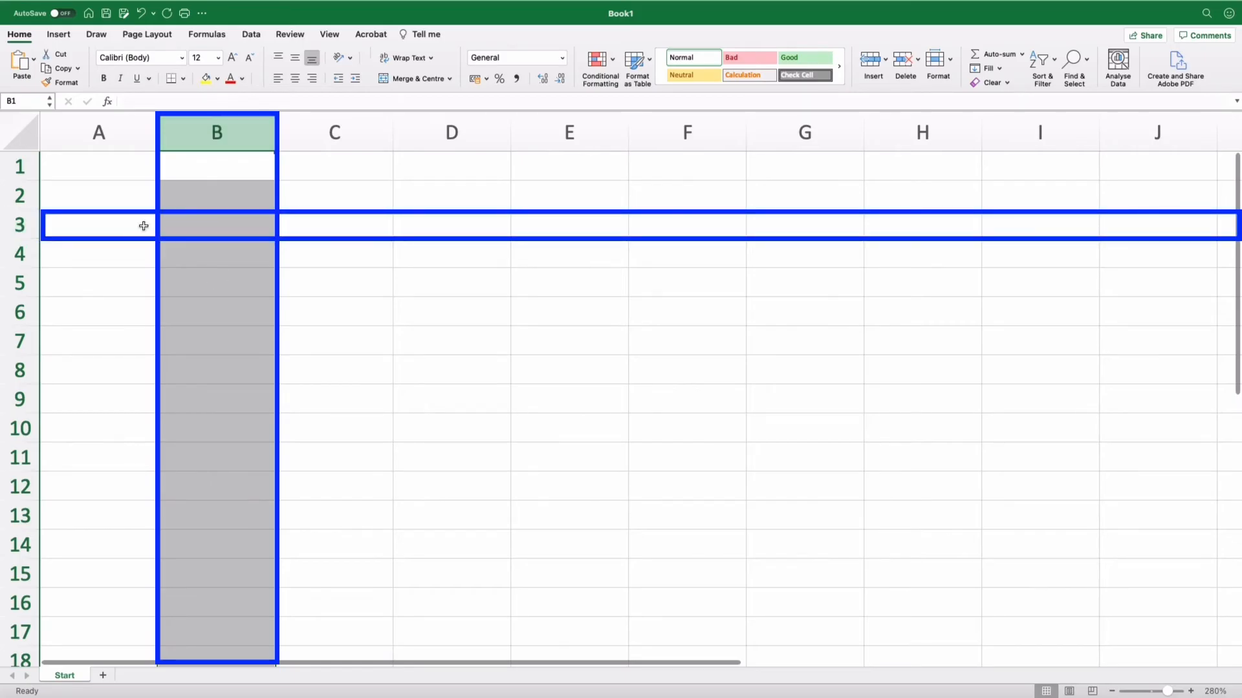
left_click(21, 225)
left_click(218, 134)
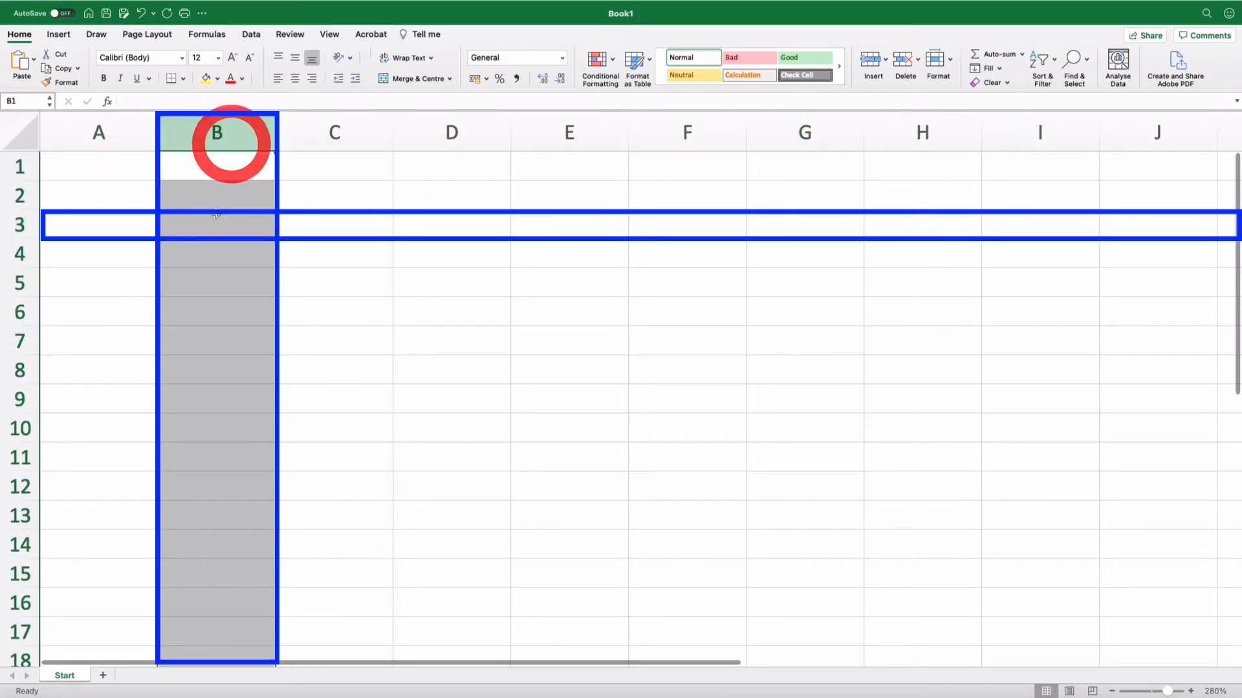
left_click(212, 223)
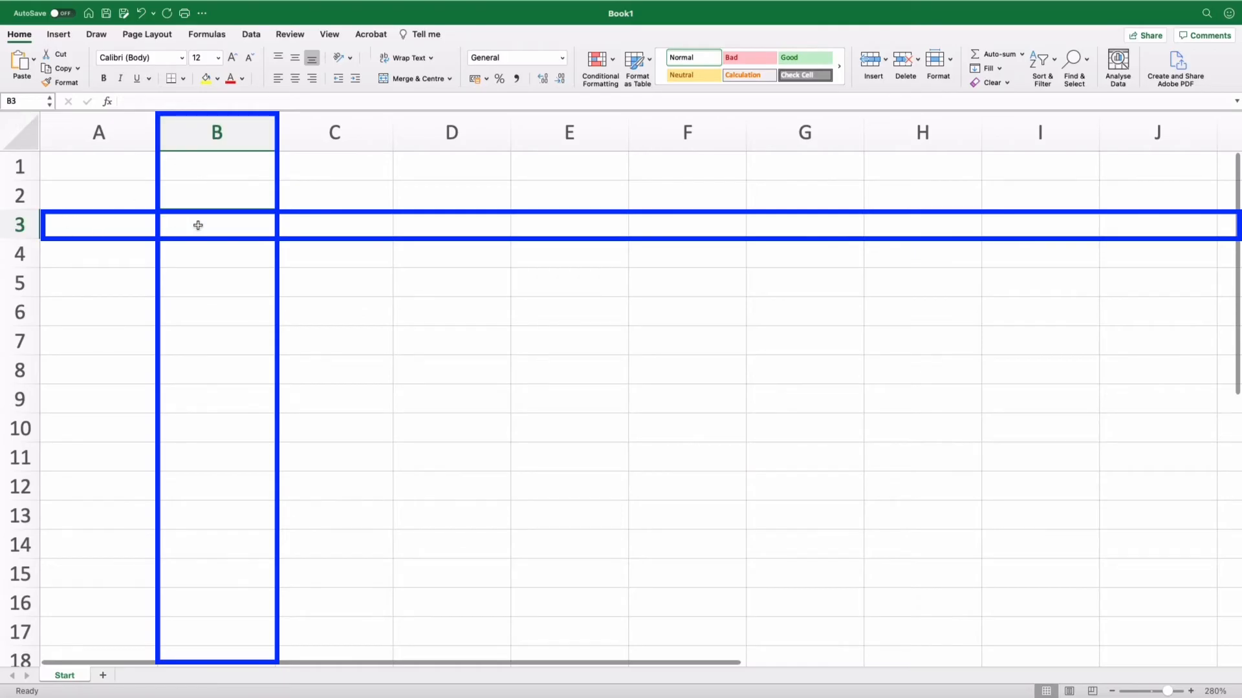
Select cells C3 and D3 in turn and another single cell, then select the cell range C3:D5.
left_click(337, 218)
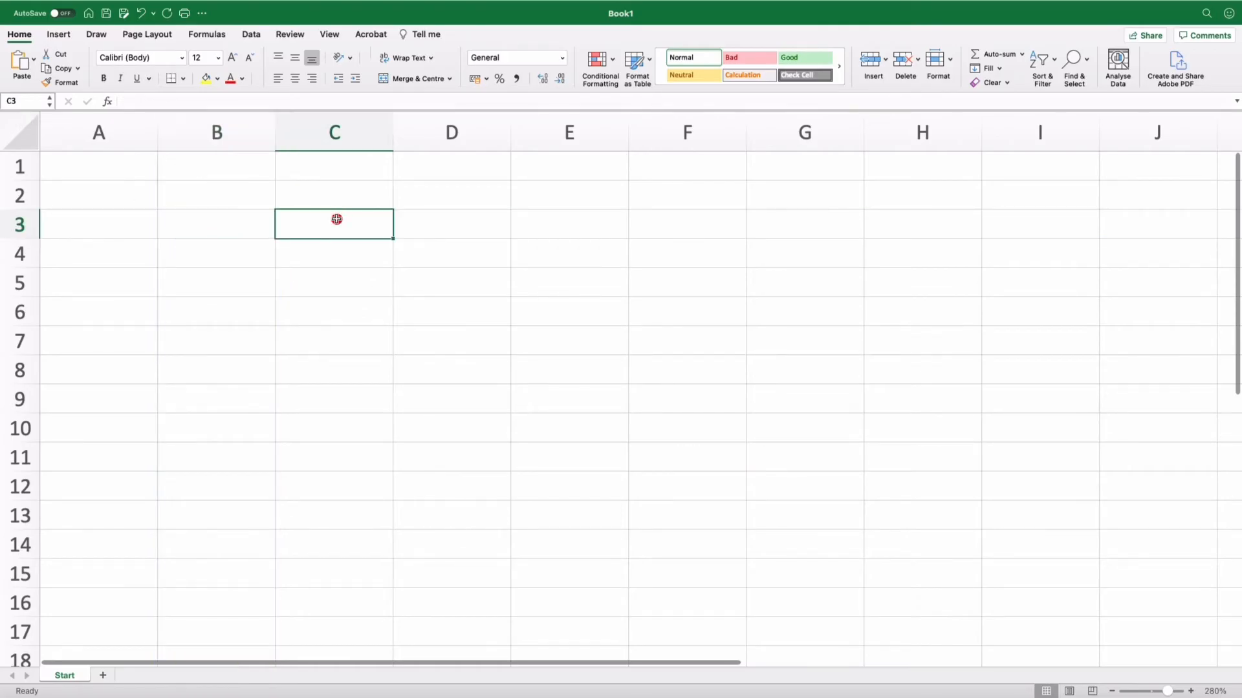
left_click(422, 220)
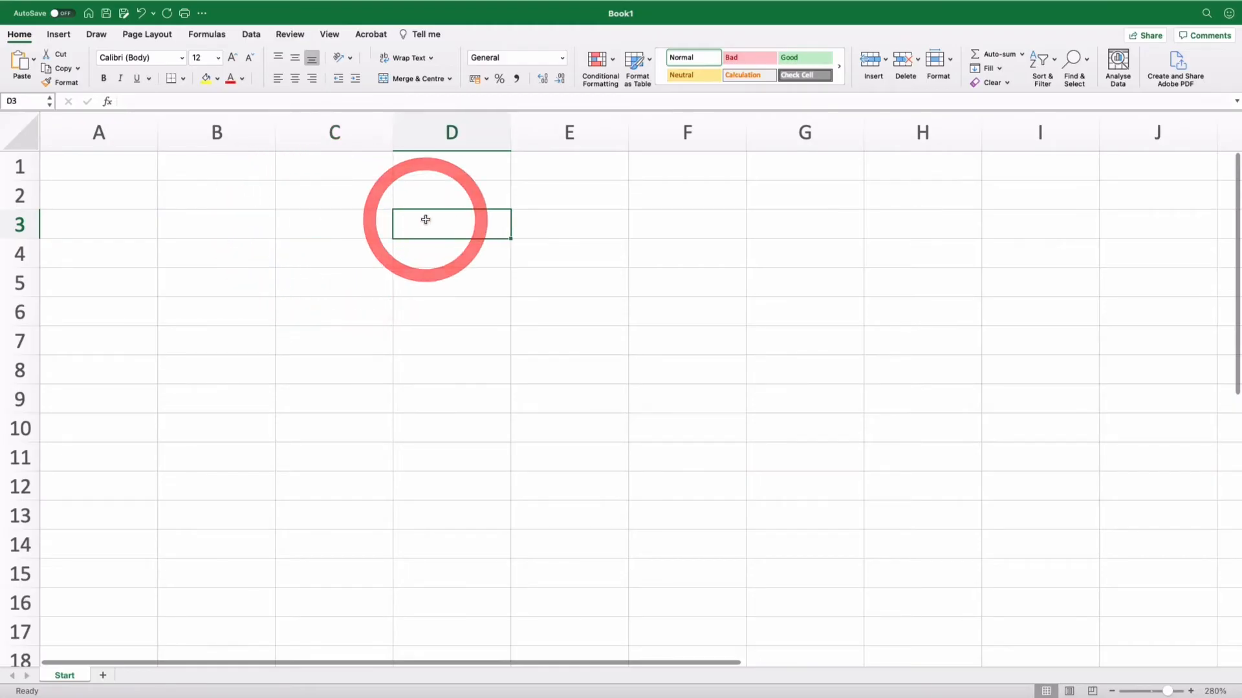
left_click(668, 368)
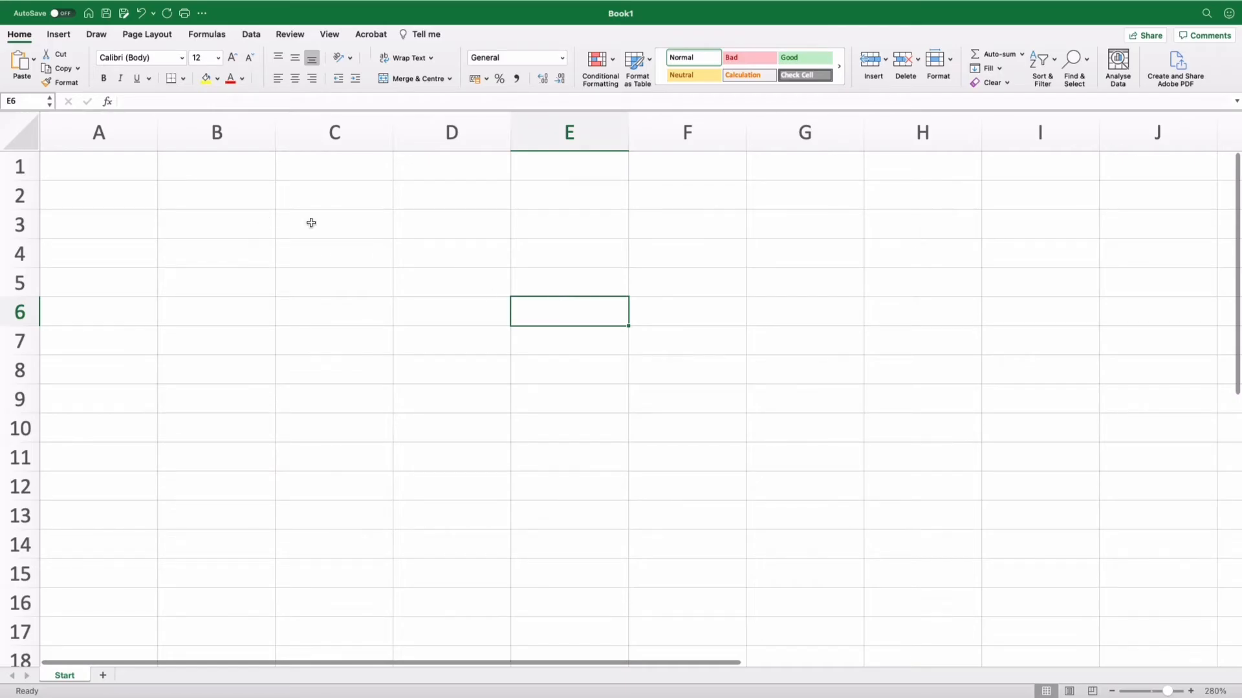
left_click_drag(302, 219, 474, 293)
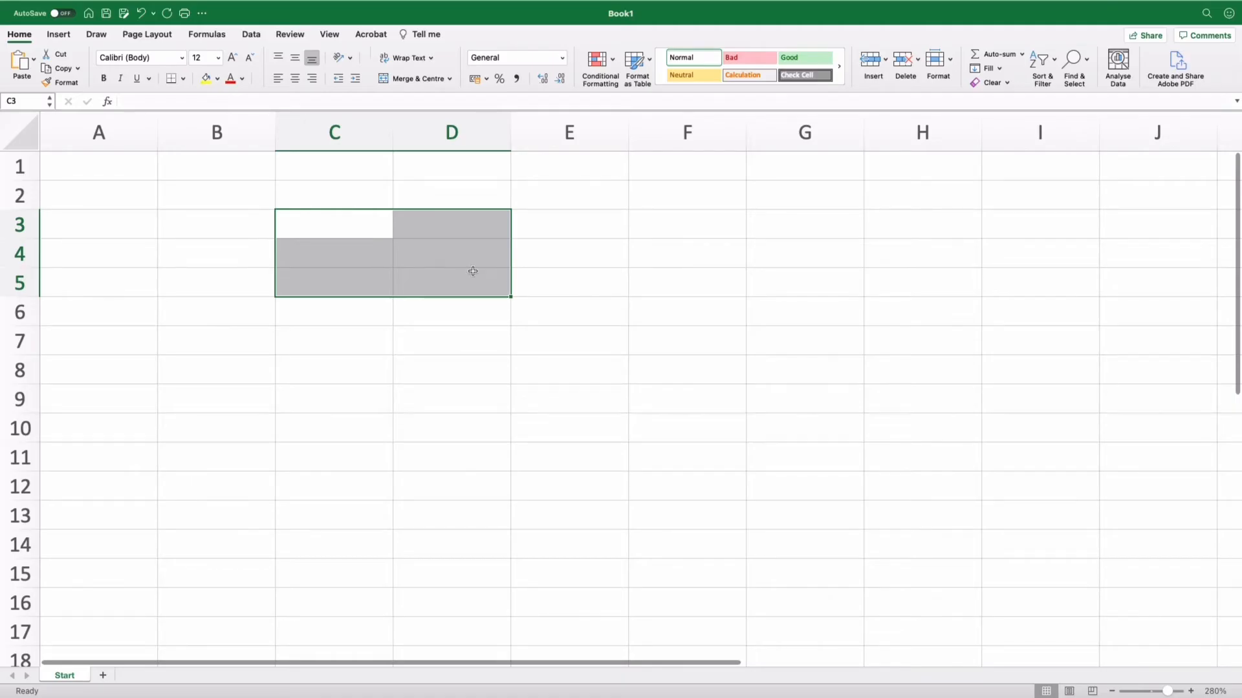
Select cells A2, A3, A4 and A5 one after another, then return to A2.
left_click(127, 195)
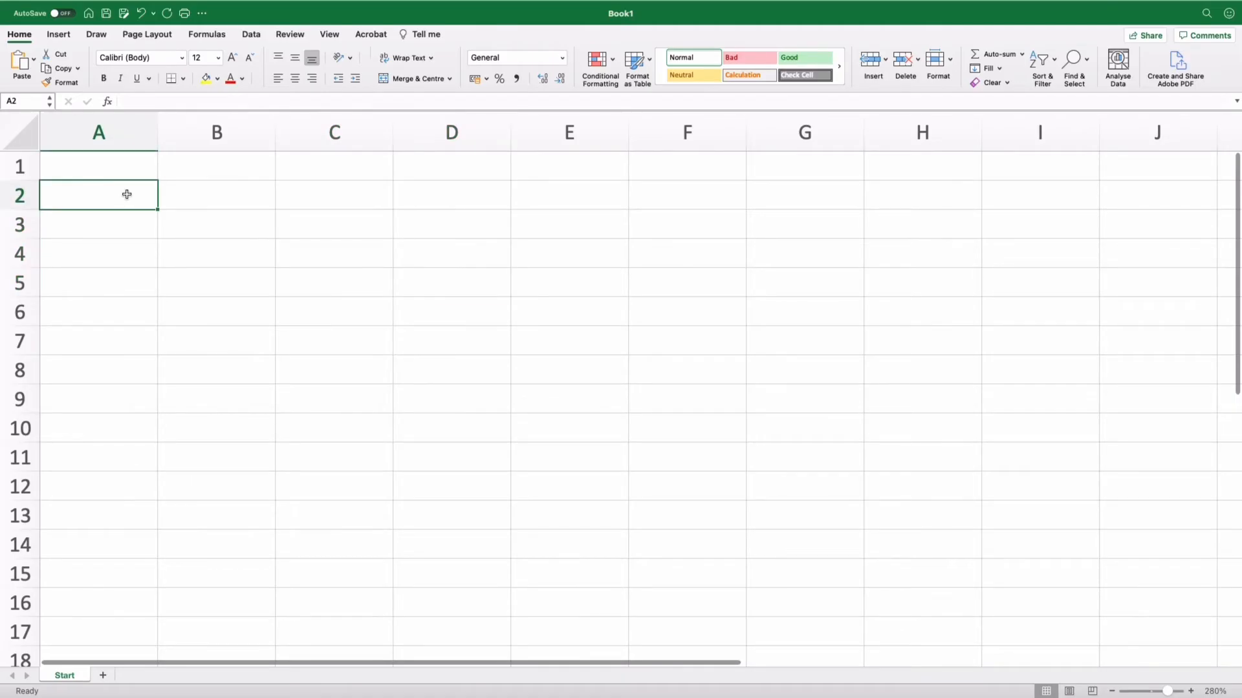
left_click(119, 225)
left_click(116, 254)
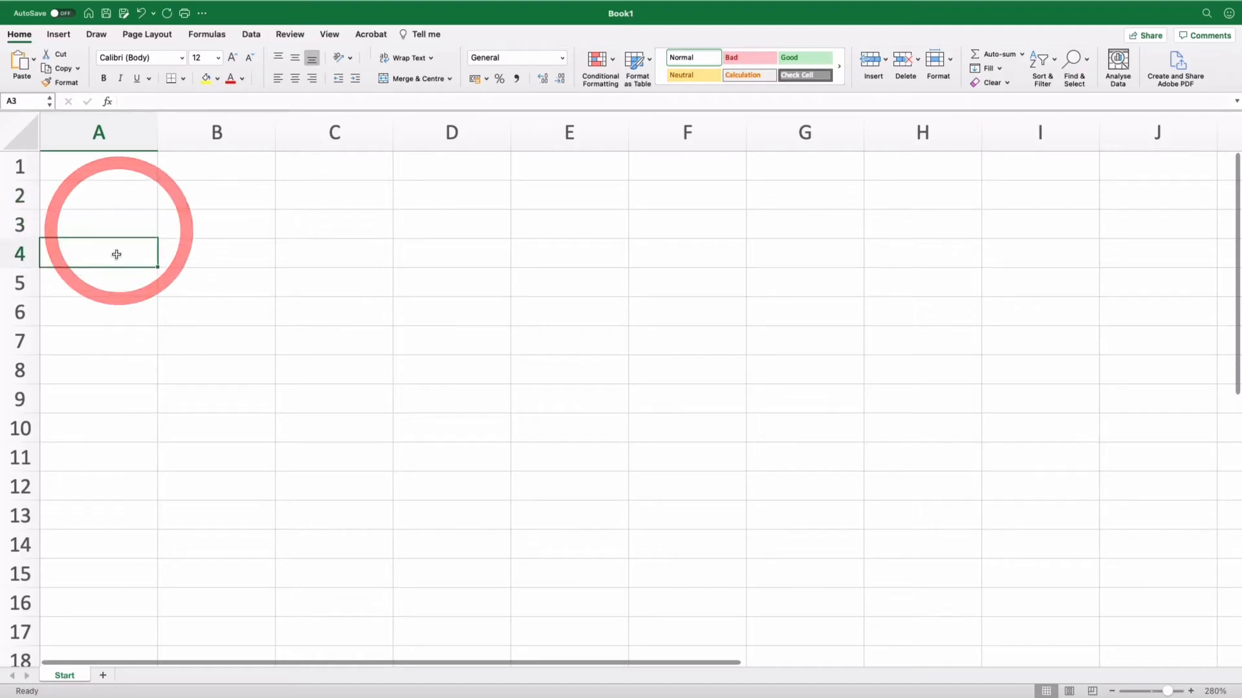
left_click(108, 283)
left_click(111, 194)
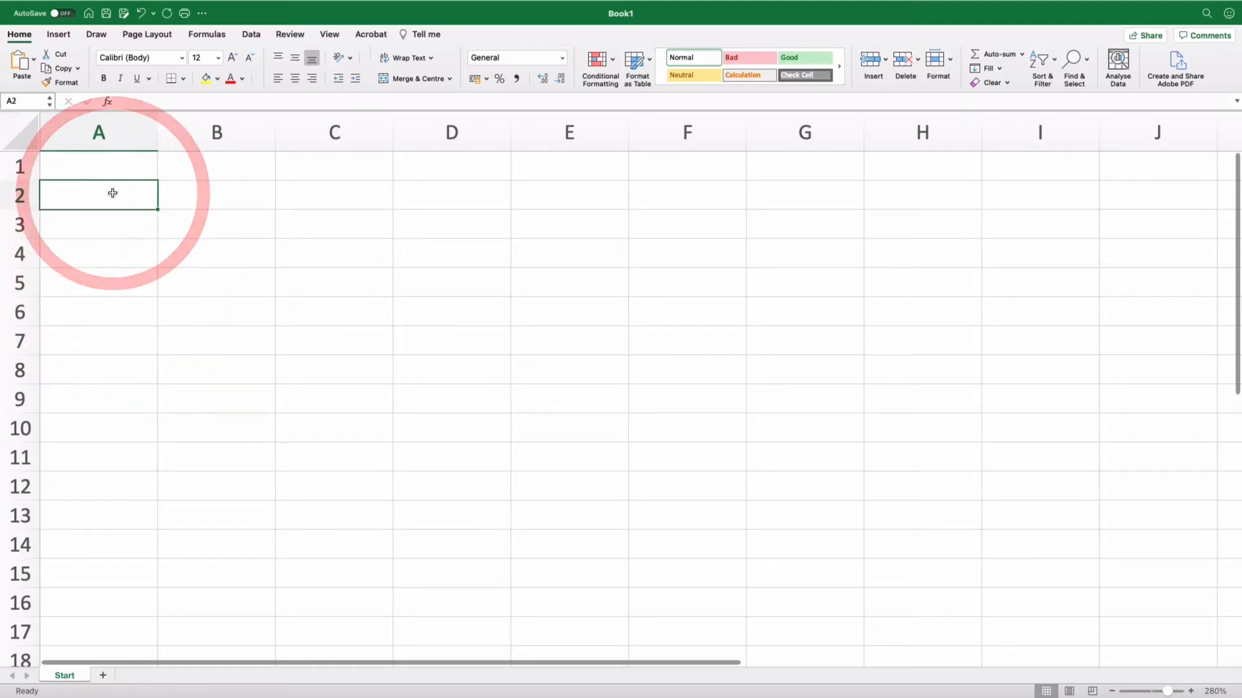
Move the active cell down column A from A2 to A5 one row at a time, then back up to A2.
key("Return")
key("Return")
key("Return")
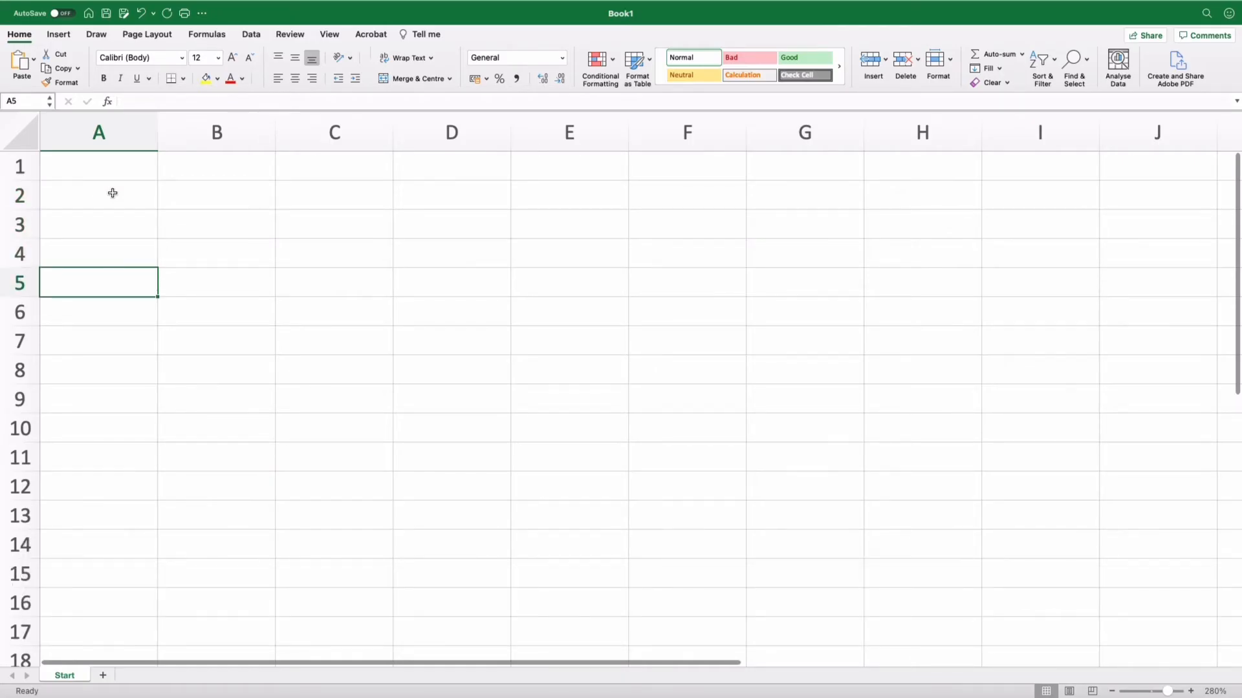
key("shift")
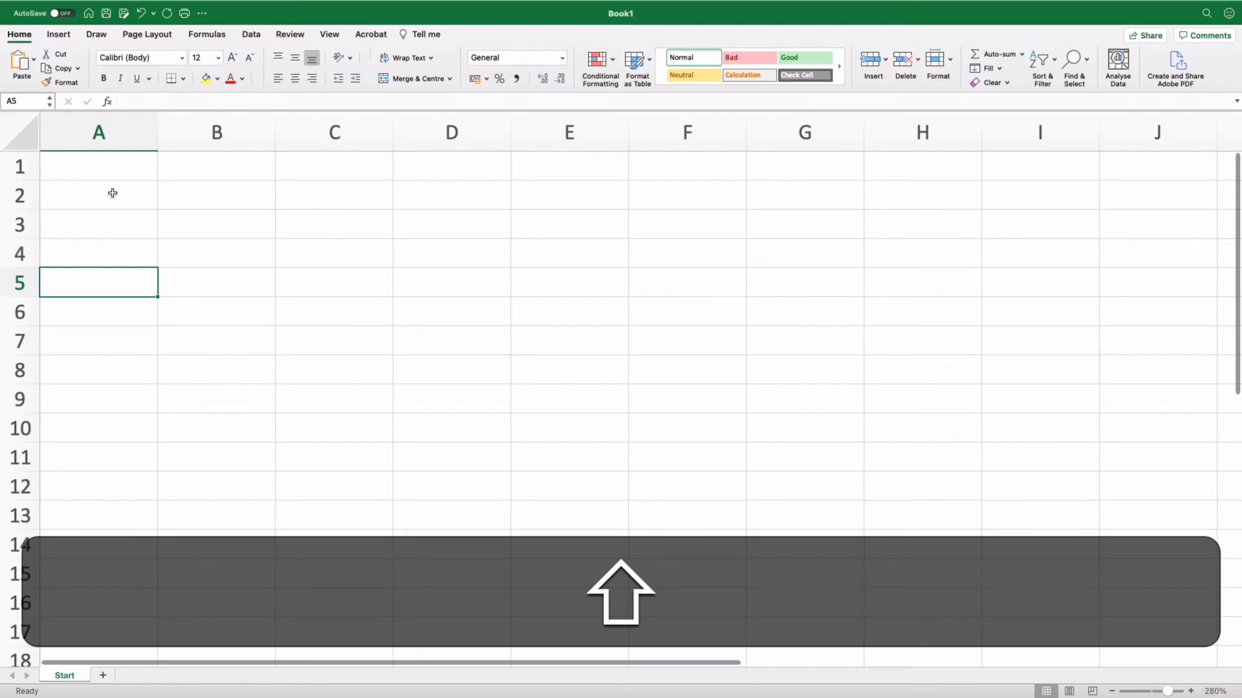
key("shift+Return")
key("shift+Return")
key("shift+Return")
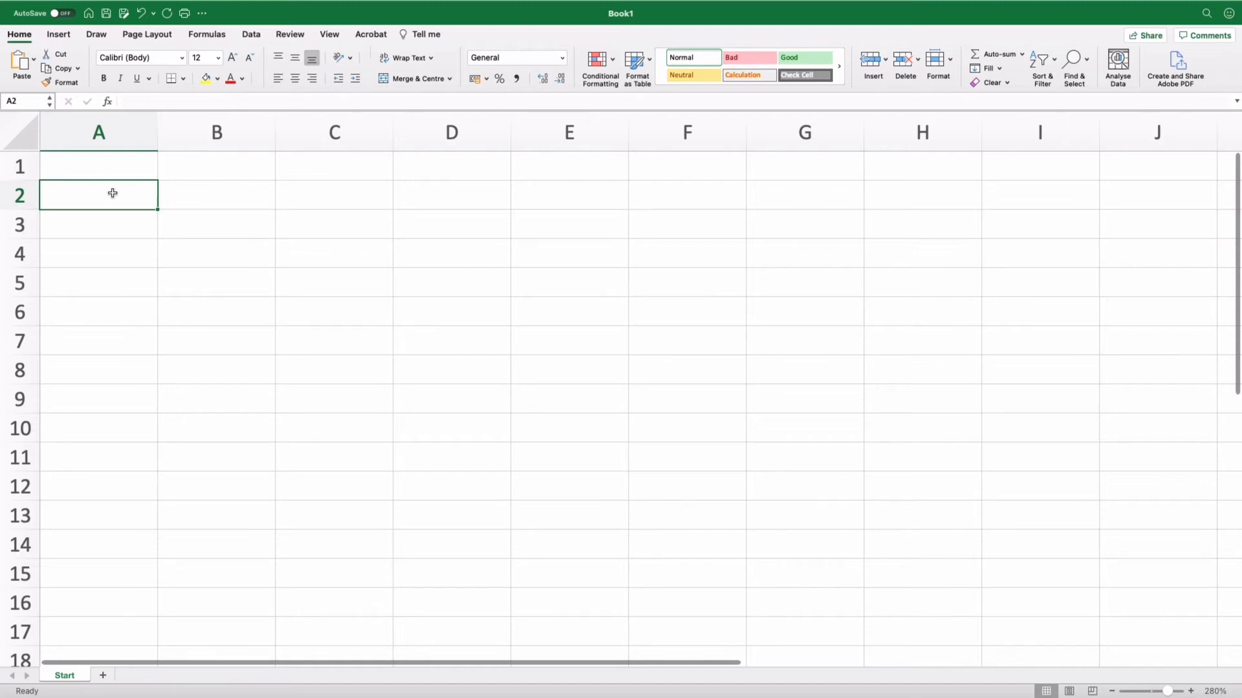
Move the active cell across row 2 from A2 to D2 one column at a time, then back to A2.
key("Tab")
key("Tab")
key("Tab")
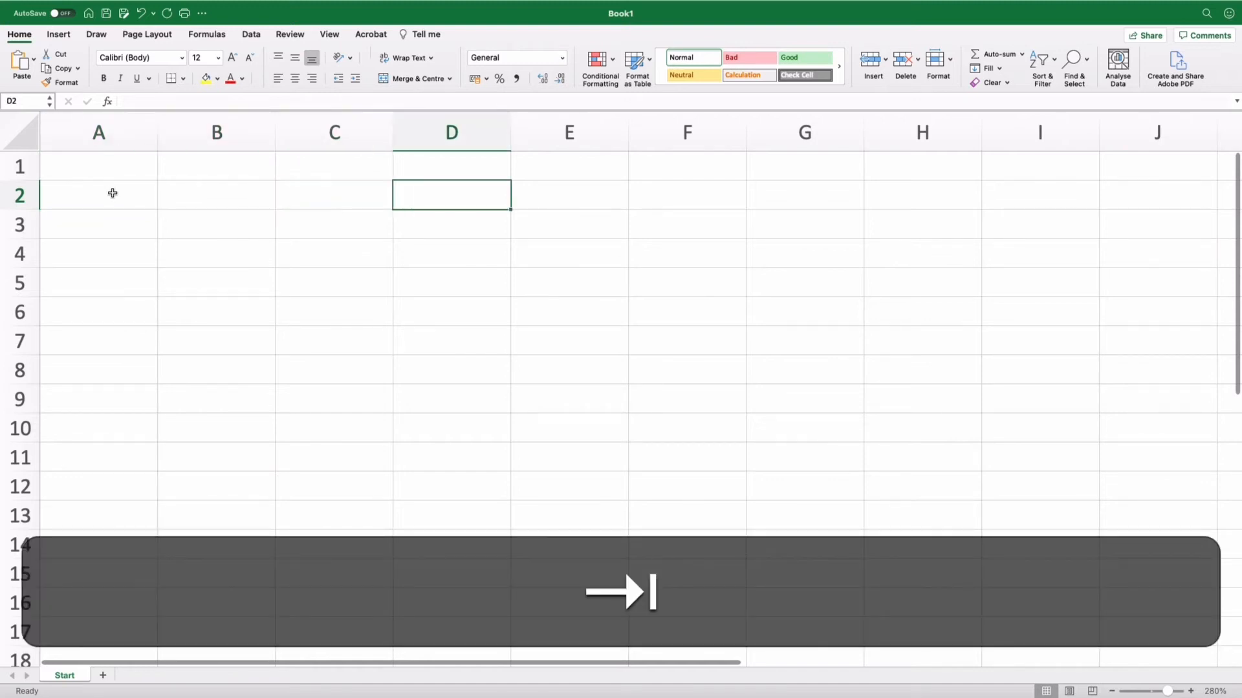
key("shift+Tab")
key("shift+Tab")
key("shift+Tab")
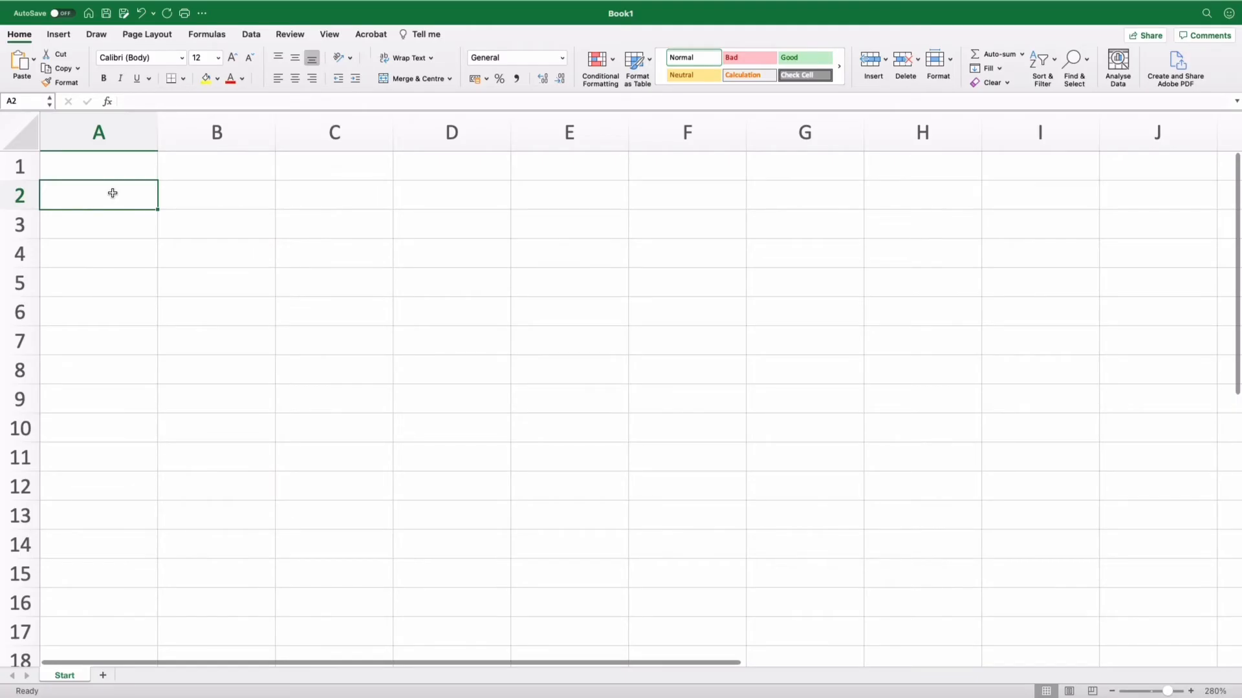
Move the active cell one cell at a time from A2 to D2, down to D5, back up to D2 and back to A2.
key("Right")
key("Right")
key("Right")
key("Down")
key("Down")
key("Down")
key("Up")
key("Up")
key("Up")
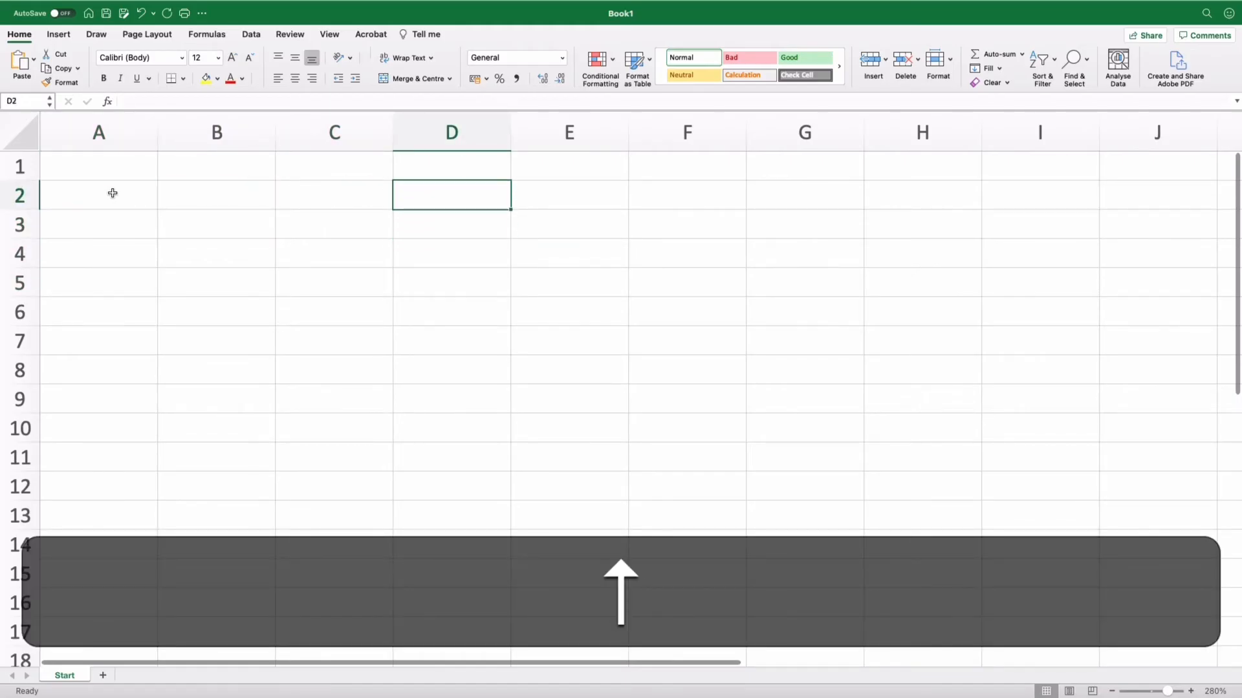
key("Left")
key("Left")
key("Left")
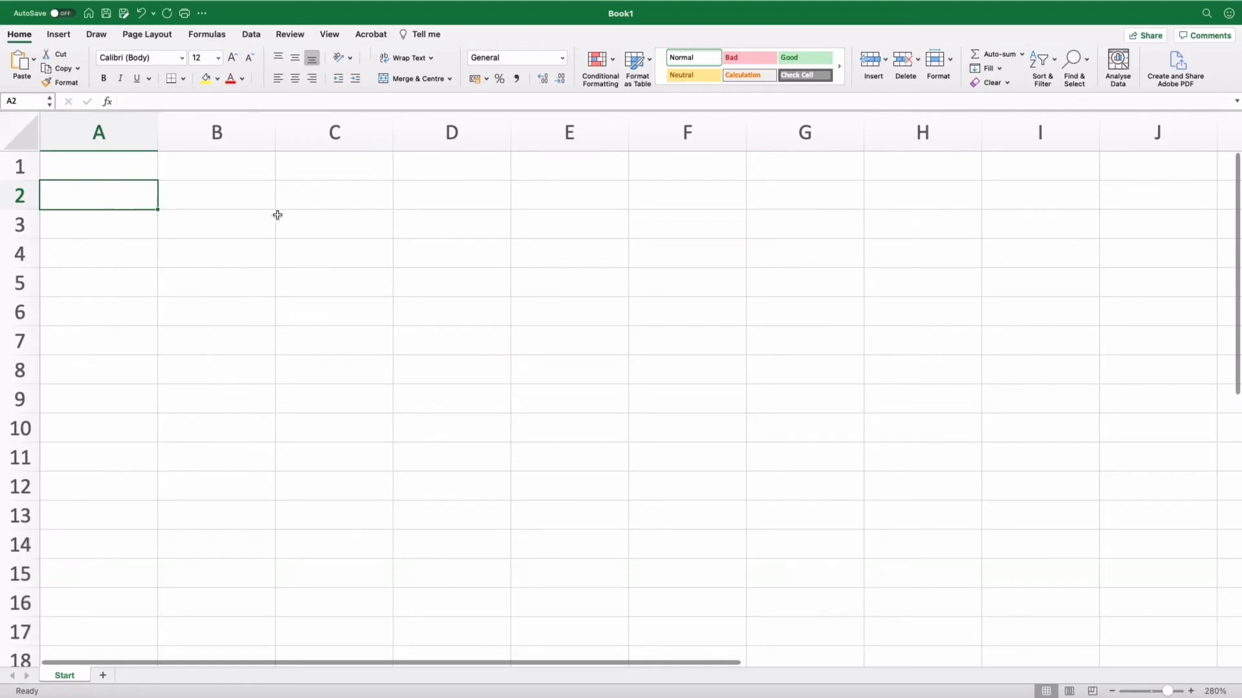
Enter the title Kabarro.com in cell A1.
left_click(435, 220)
left_click(124, 226)
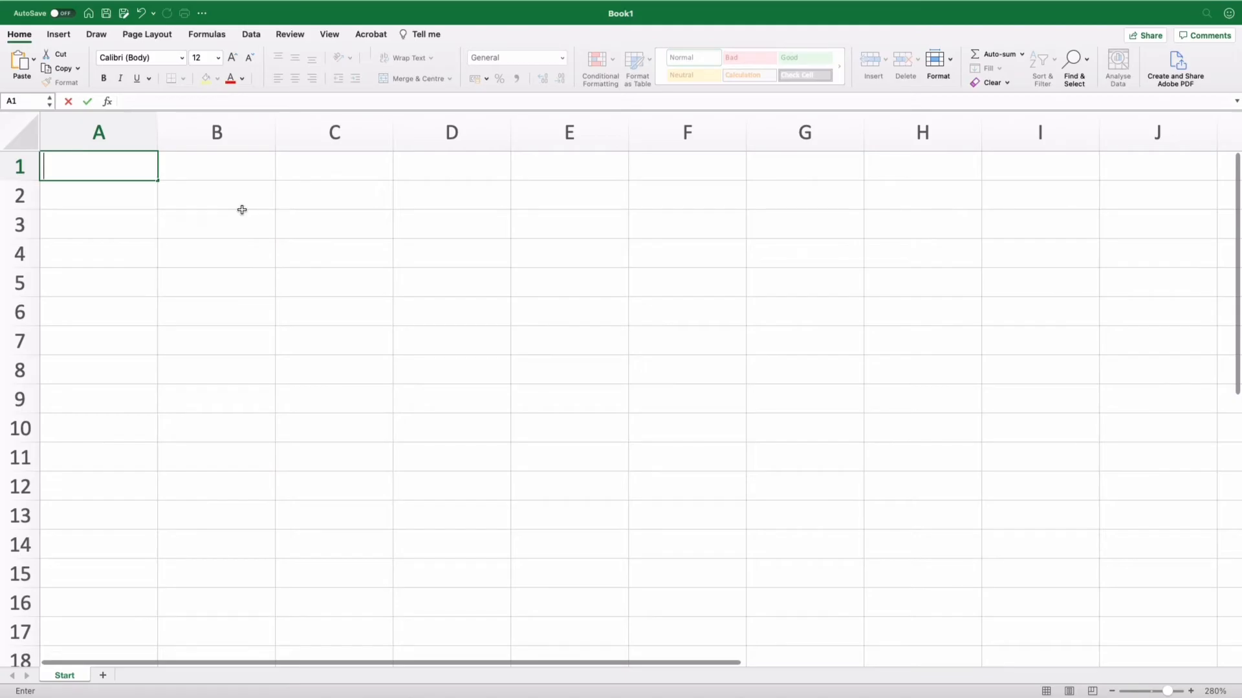
type("Kabarr")
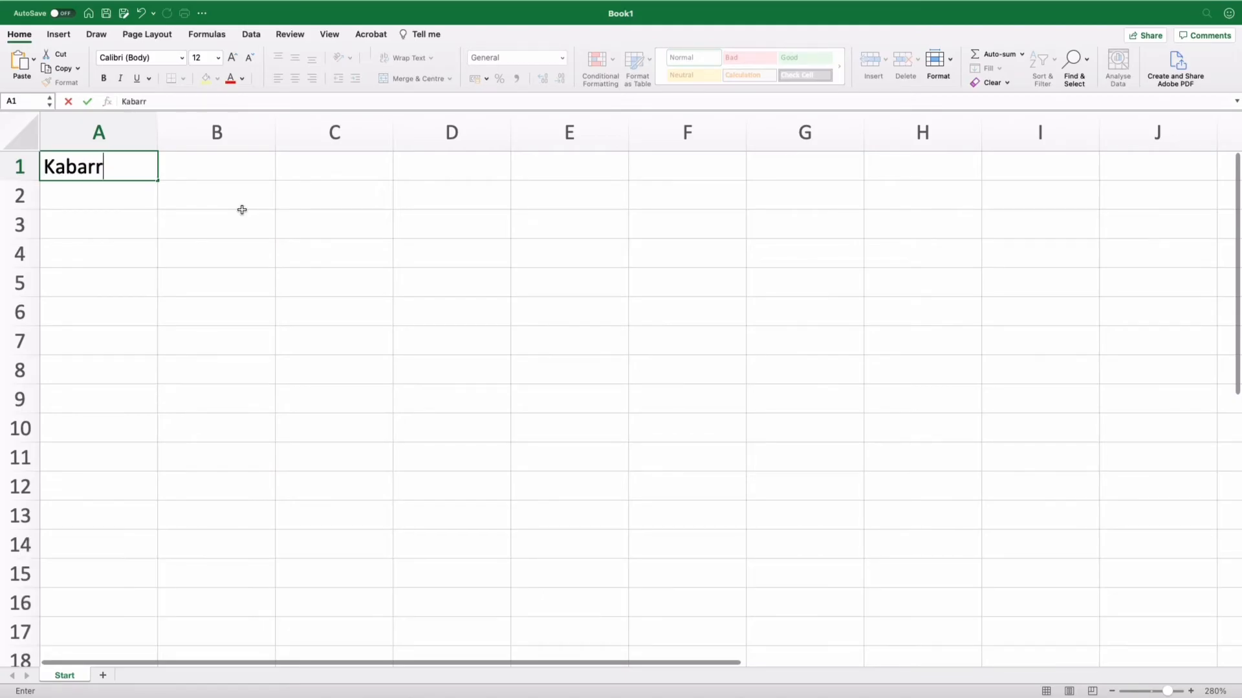
type("o.com")
Enter the column headers Macali, Qiimaha, Qalab and Qiimaha in cells A3 to D3.
left_click(128, 236)
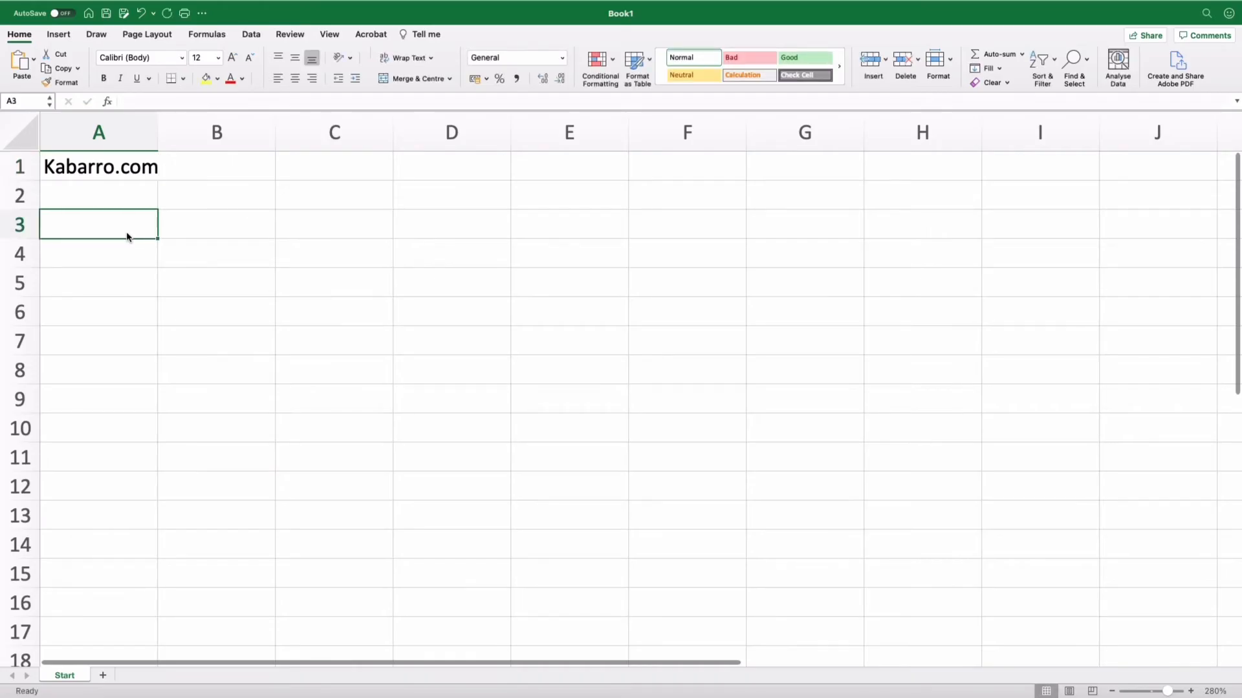
type("Macali")
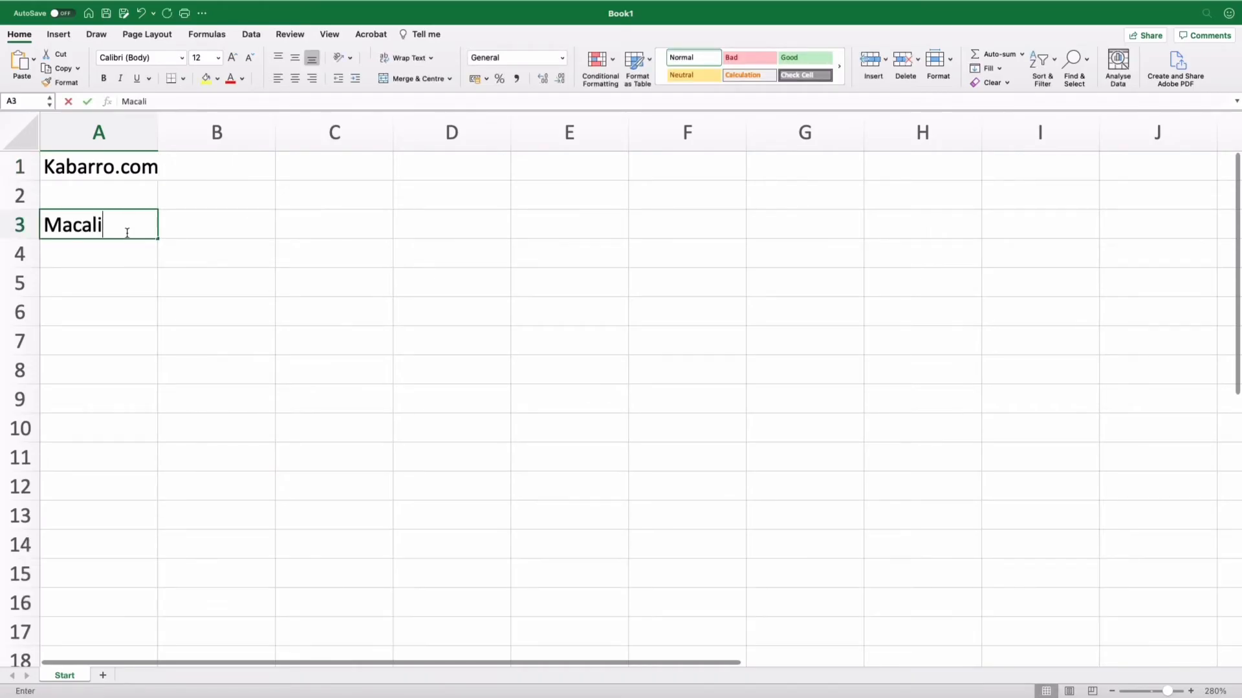
key("Tab")
type("Qiimaha")
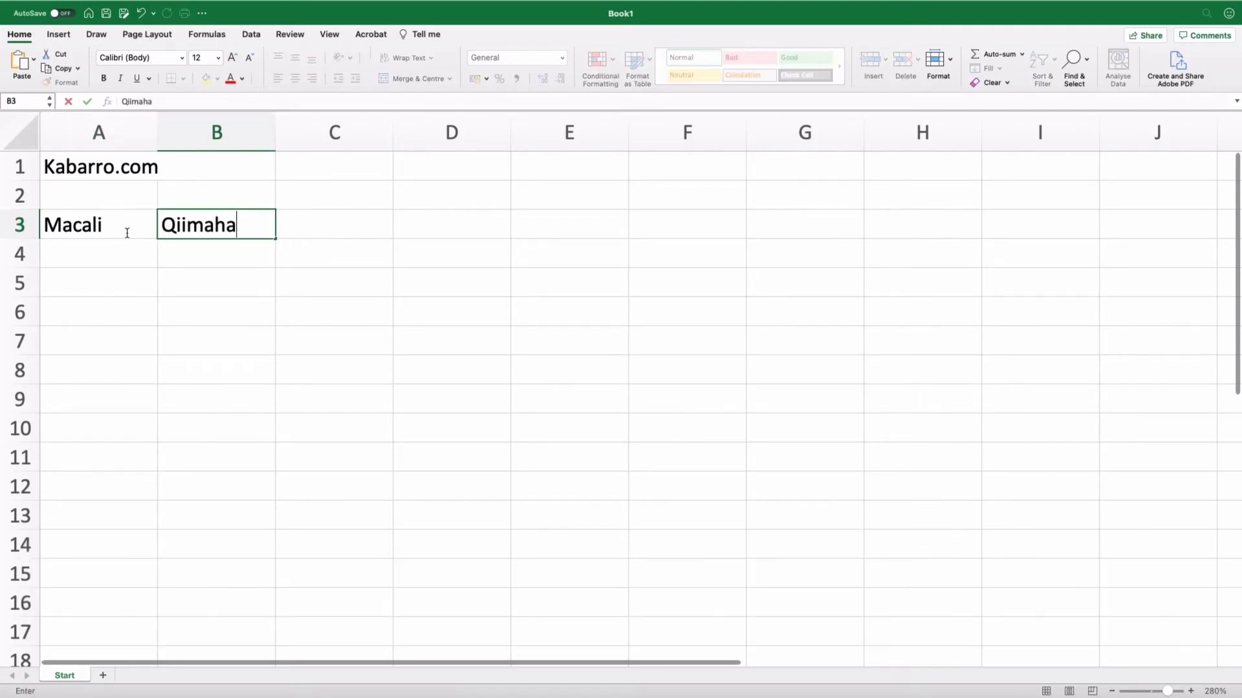
key("Tab")
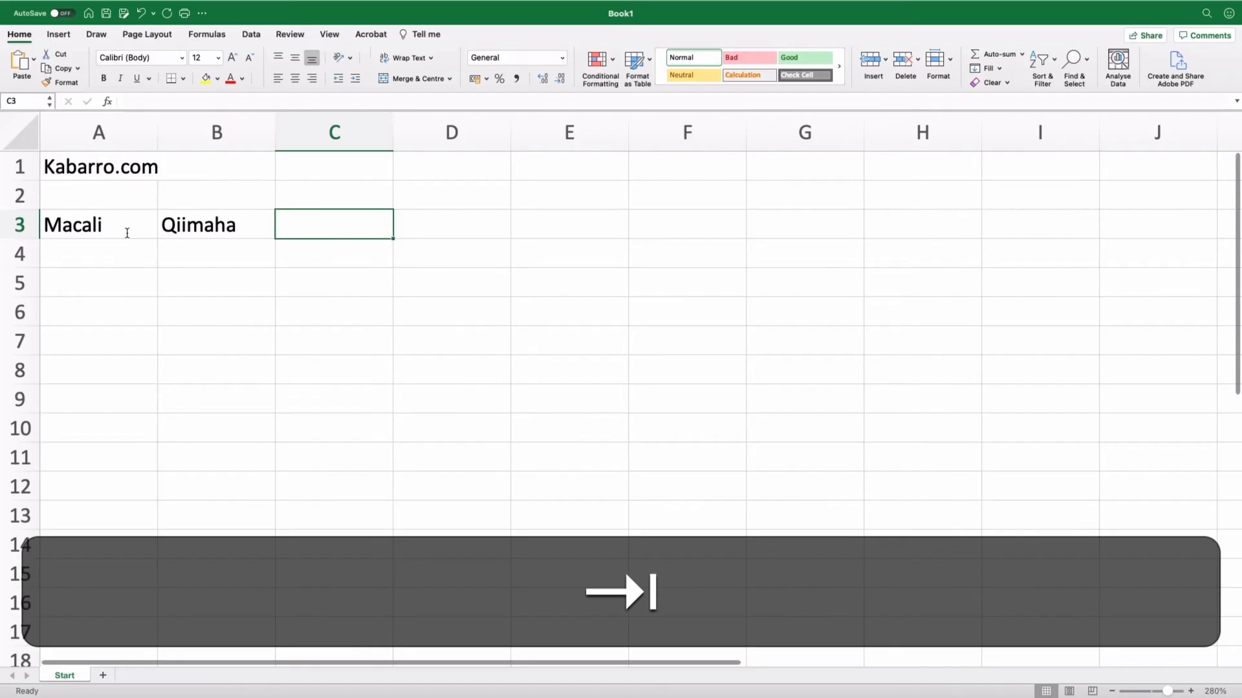
type("Qalab")
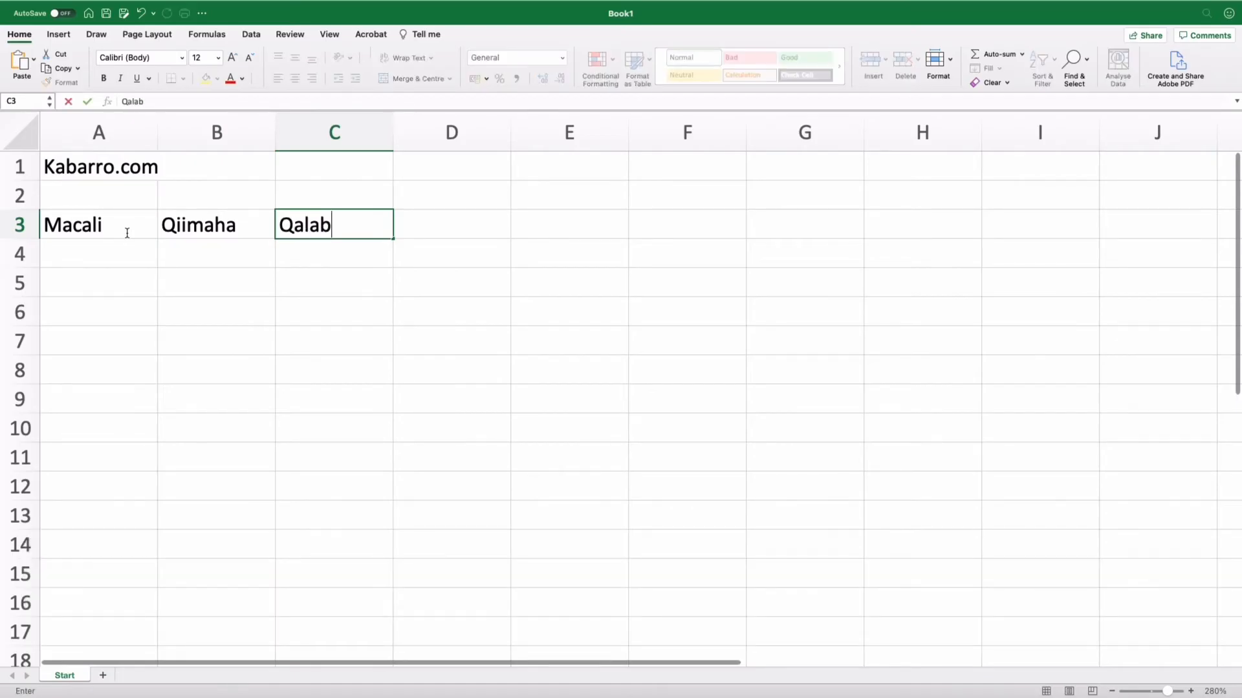
key("Tab")
type("Q")
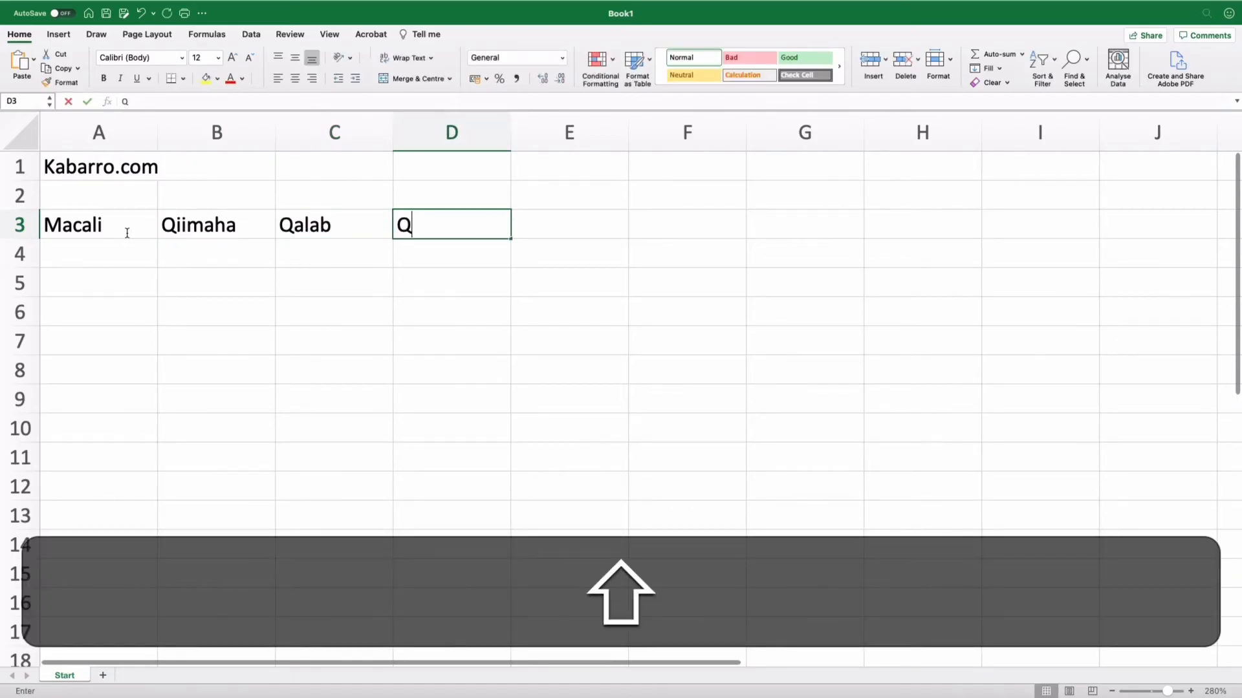
type("iimaha")
key("Return")
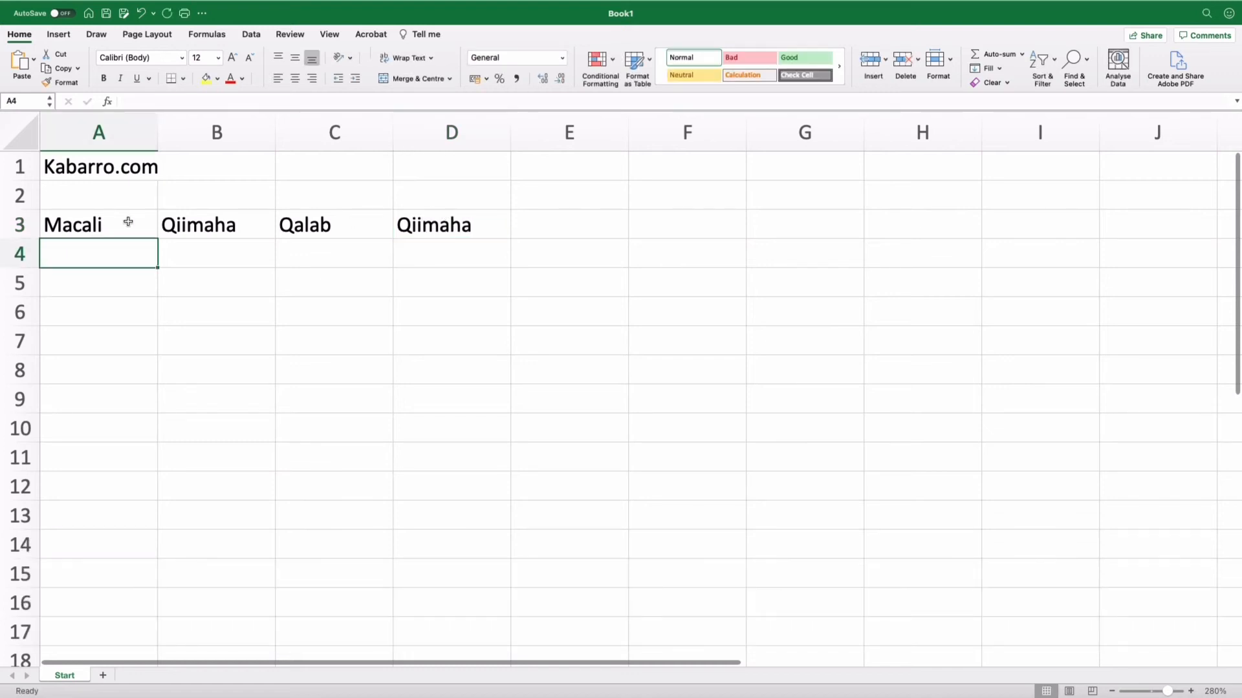
Select the header cells D3 and A3 in turn, then select cell A4 for the first record.
left_click(459, 224)
left_click(86, 226)
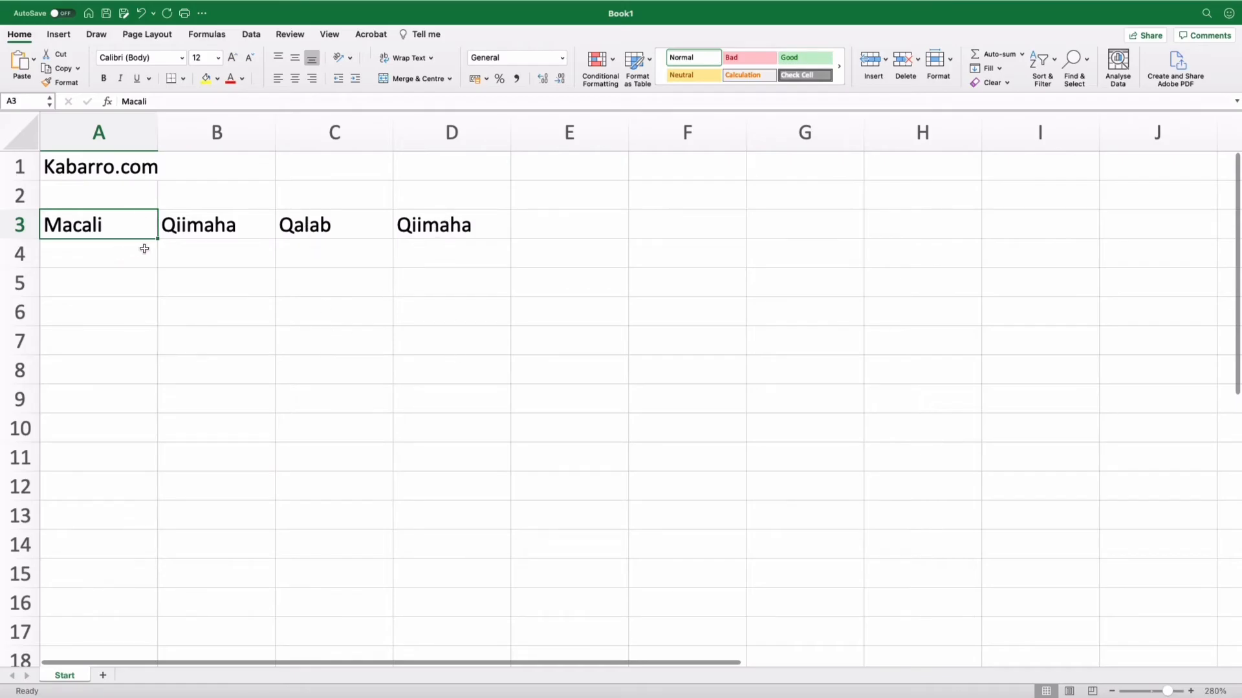
left_click(114, 252)
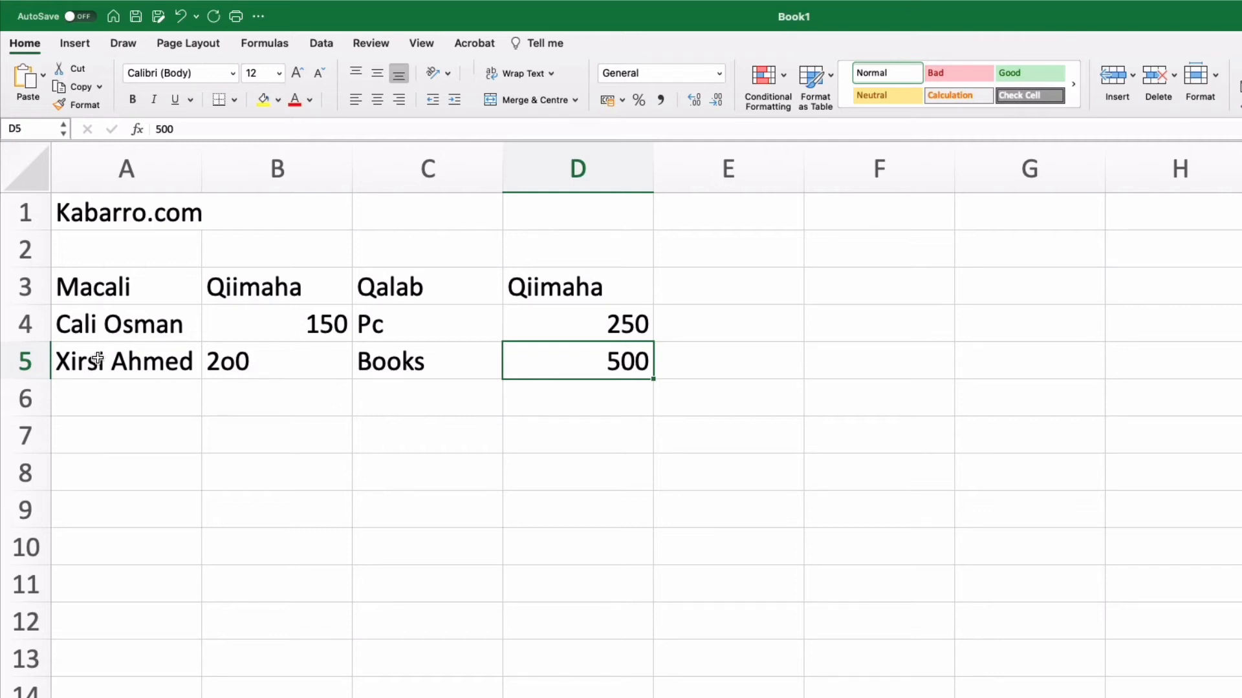
Replace the mistyped entry in cell B5 with 200.
left_click(229, 366)
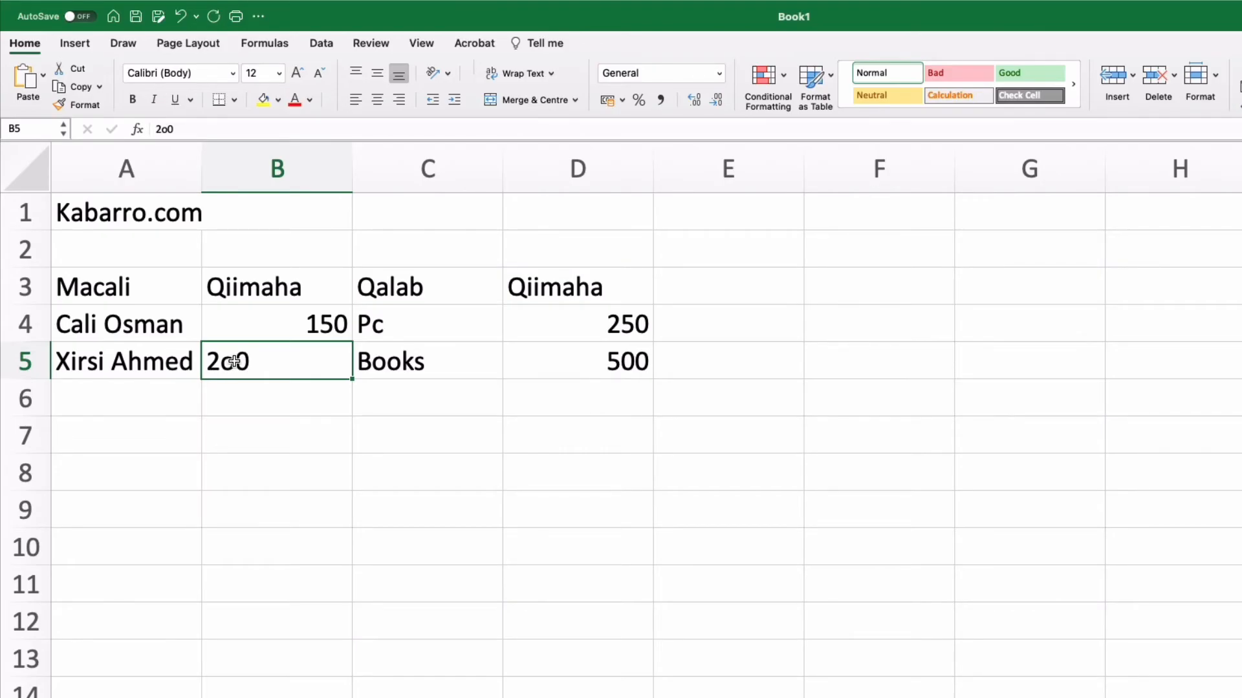
type("200")
key("Return")
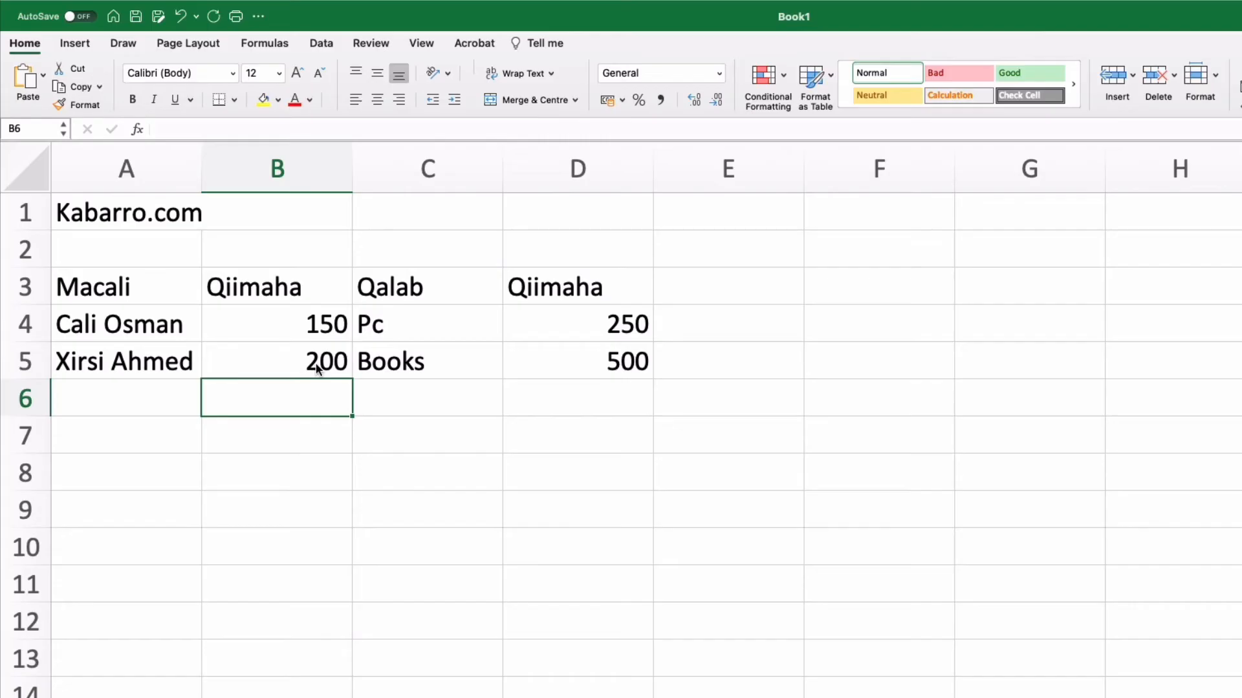
Undo and redo the change to cell B5 repeatedly, finishing with it undone.
left_click(182, 17)
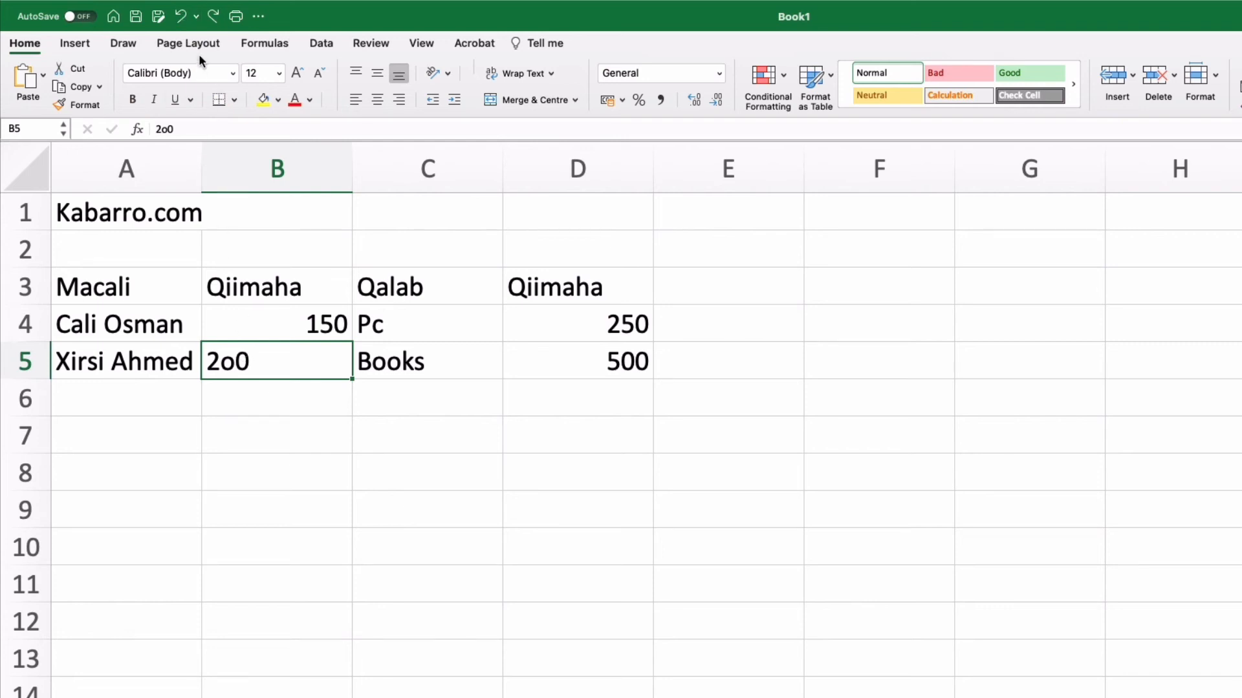
left_click(214, 17)
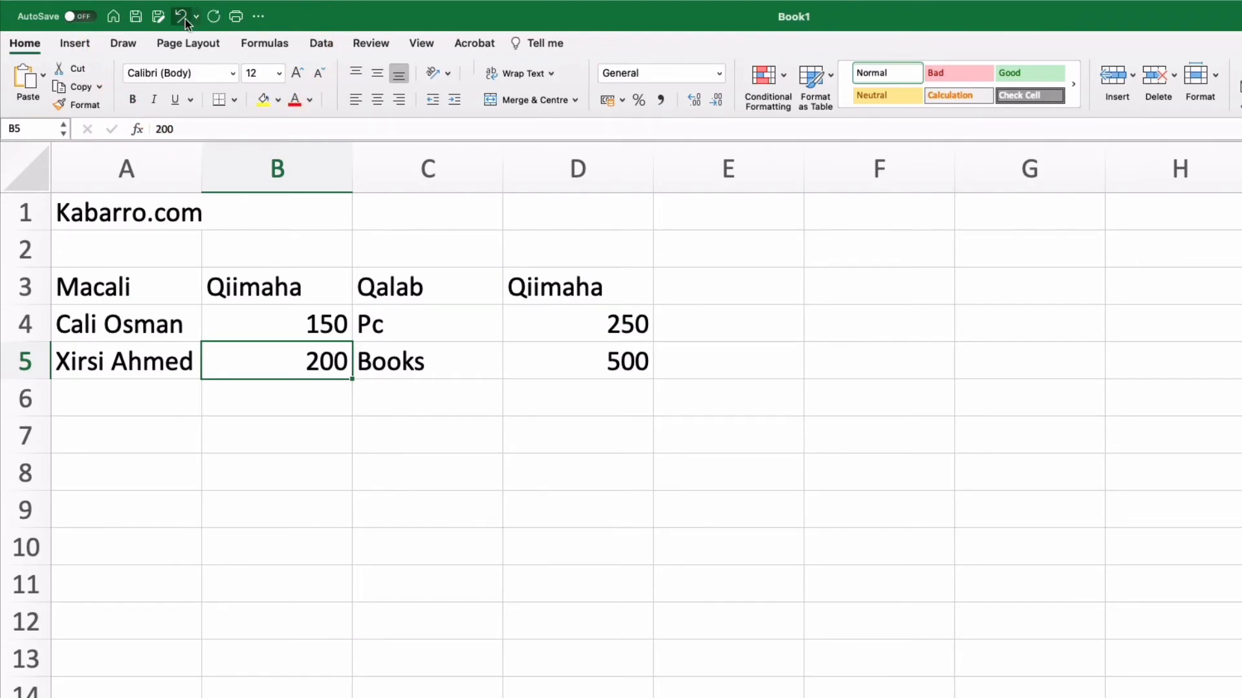
left_click(182, 17)
left_click(214, 16)
left_click(180, 19)
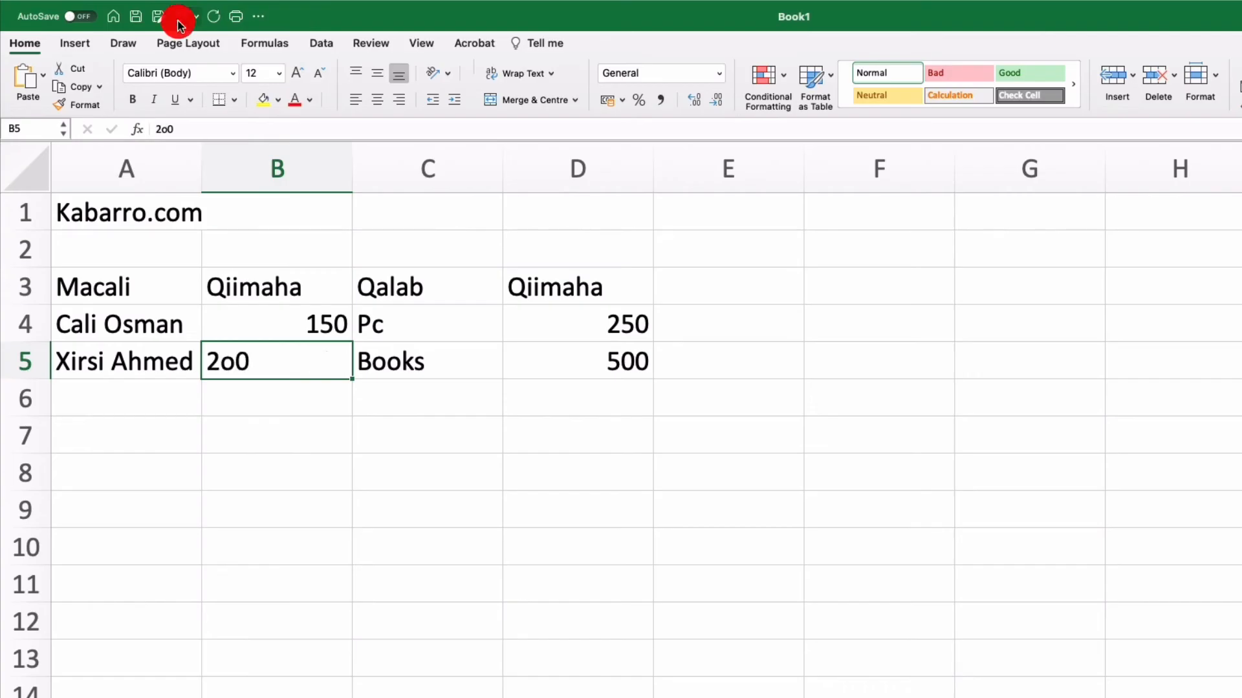
Correct the mistyped character inside cell B5 so the entry reads 200.
double_click(236, 363)
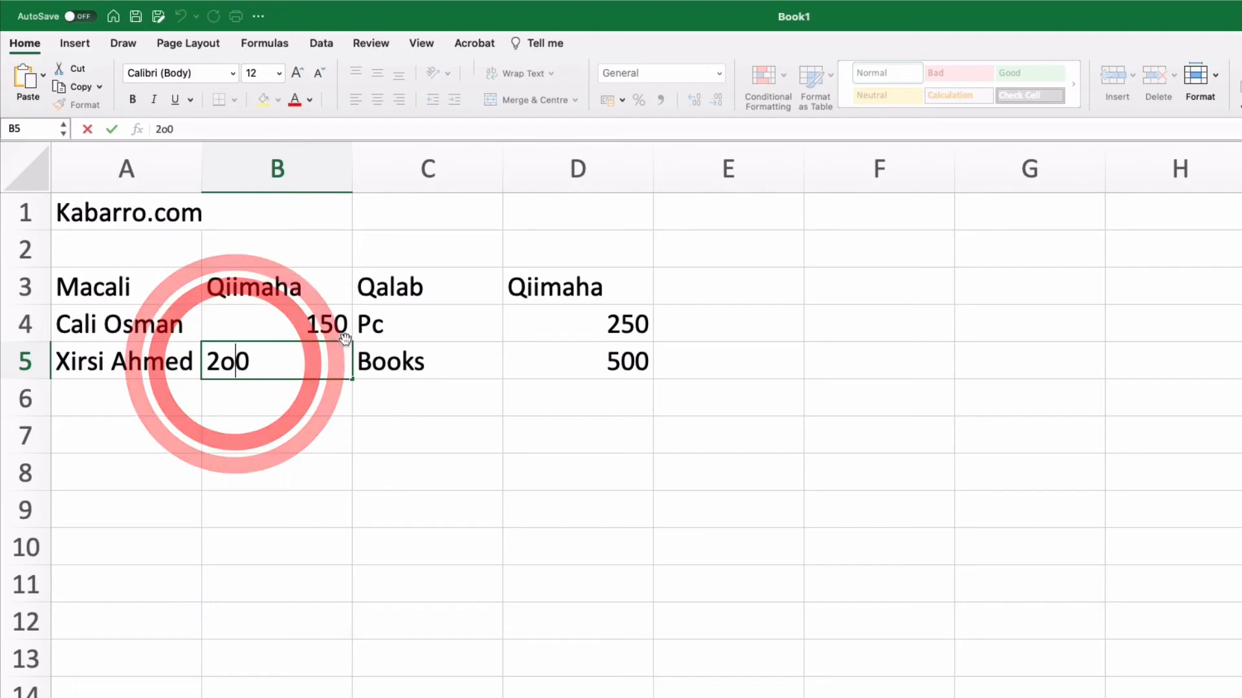
key("BackSpace")
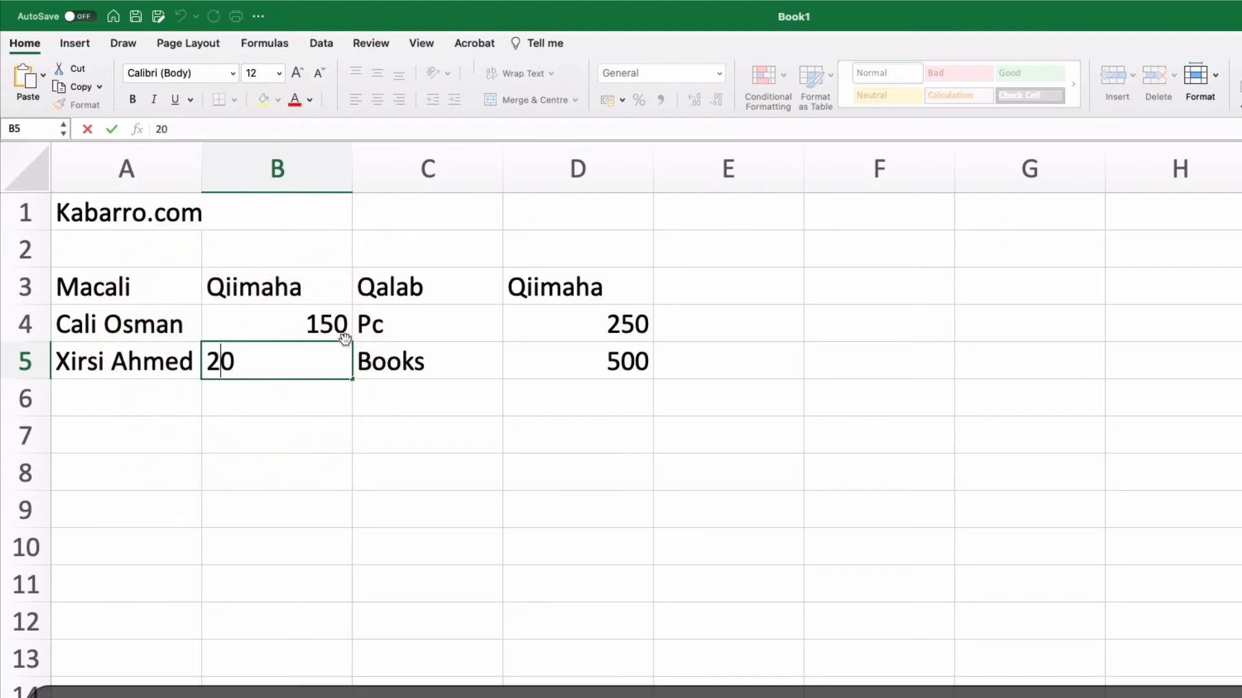
type("0")
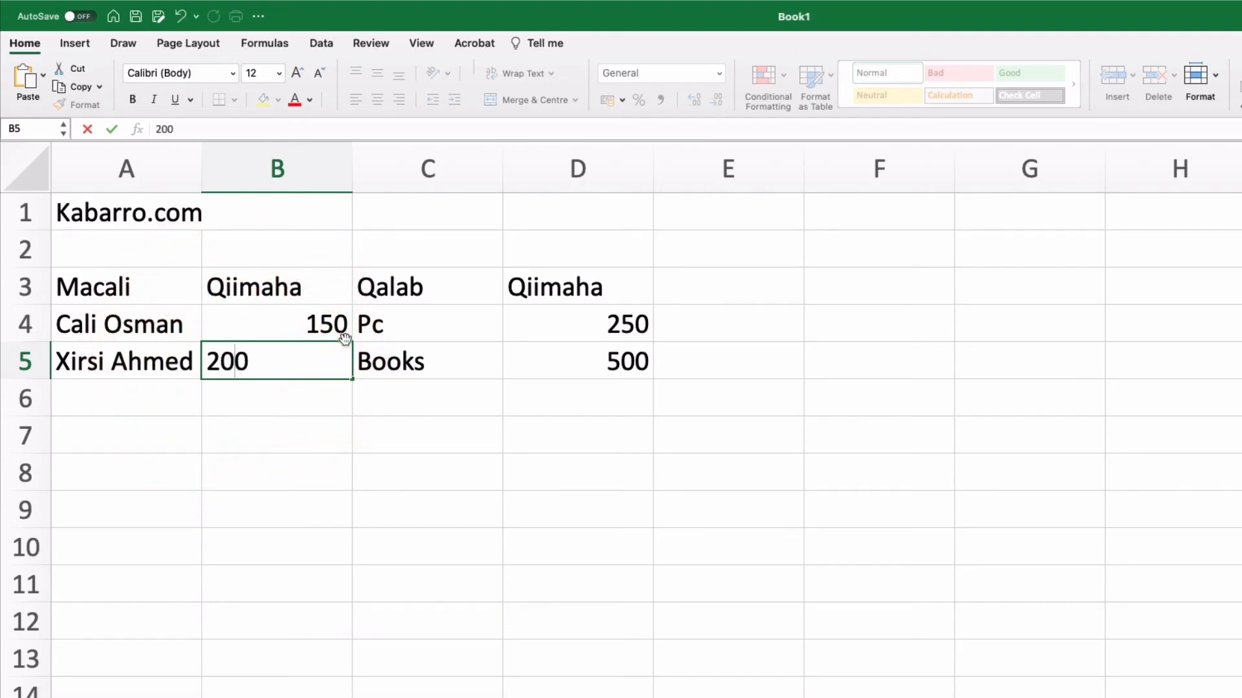
key("Return")
left_click(284, 467)
Try resizing column A by hand, widening it to fit the full entry in A5 and narrowing it again.
left_click(158, 368)
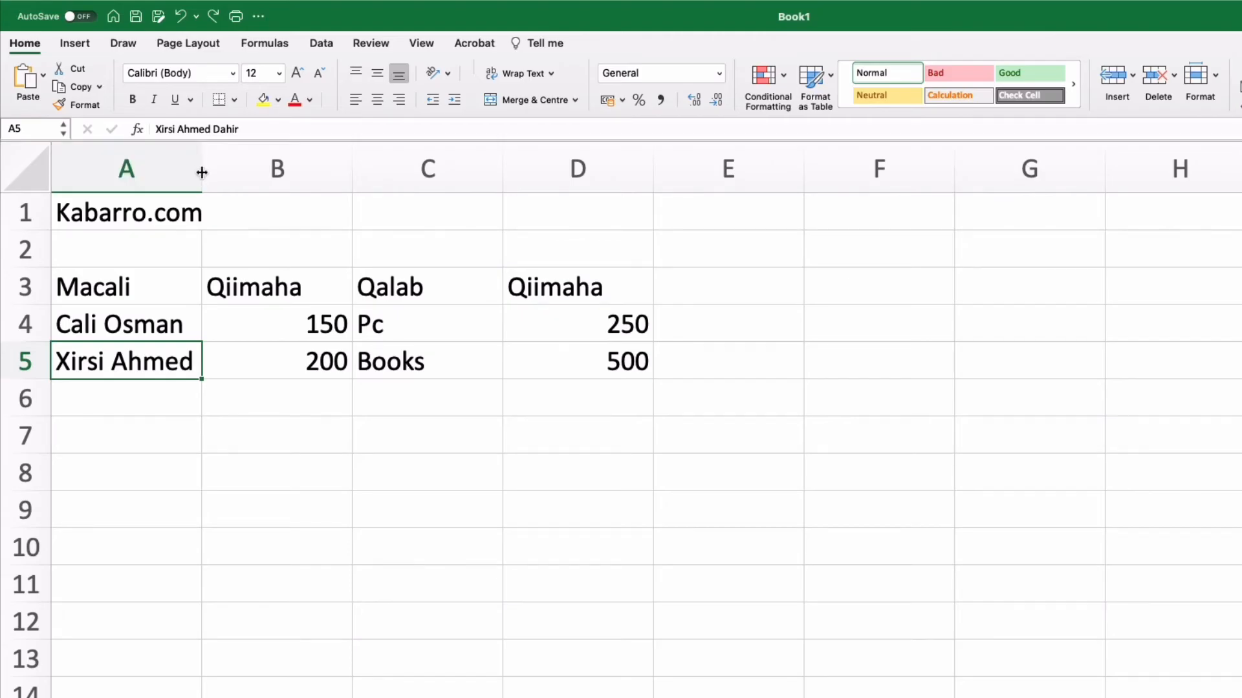
left_click_drag(201, 172, 283, 178)
left_click(370, 398)
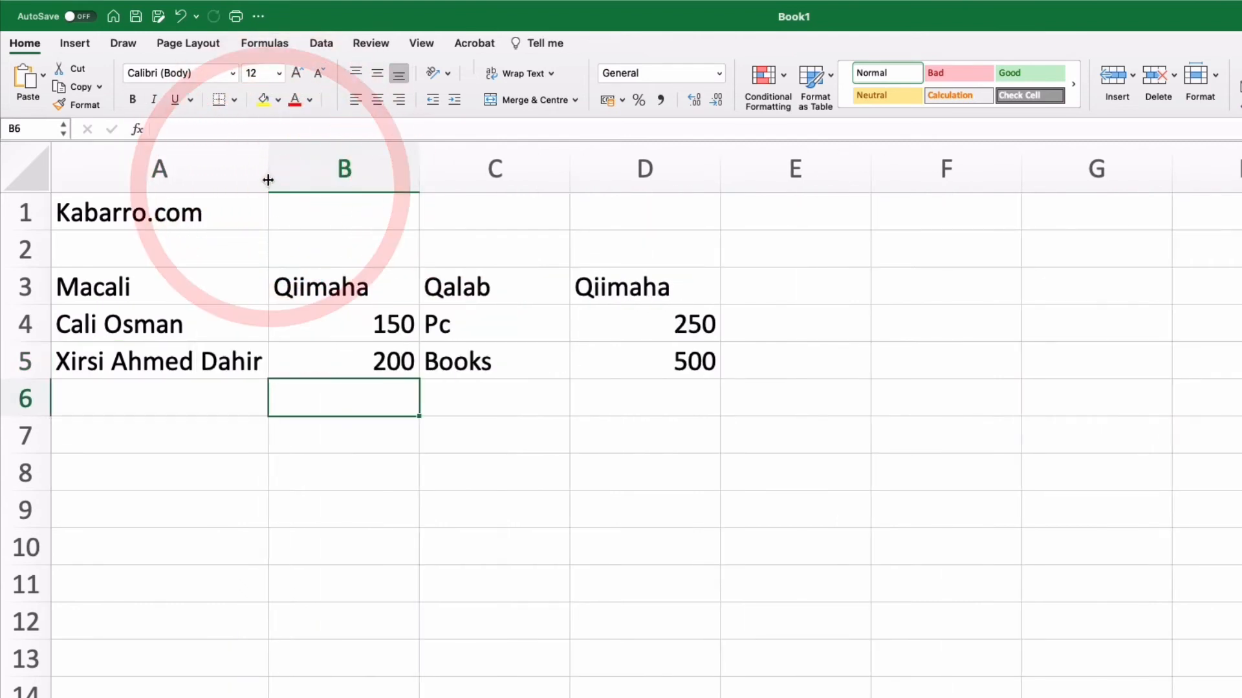
left_click_drag(269, 181, 194, 191)
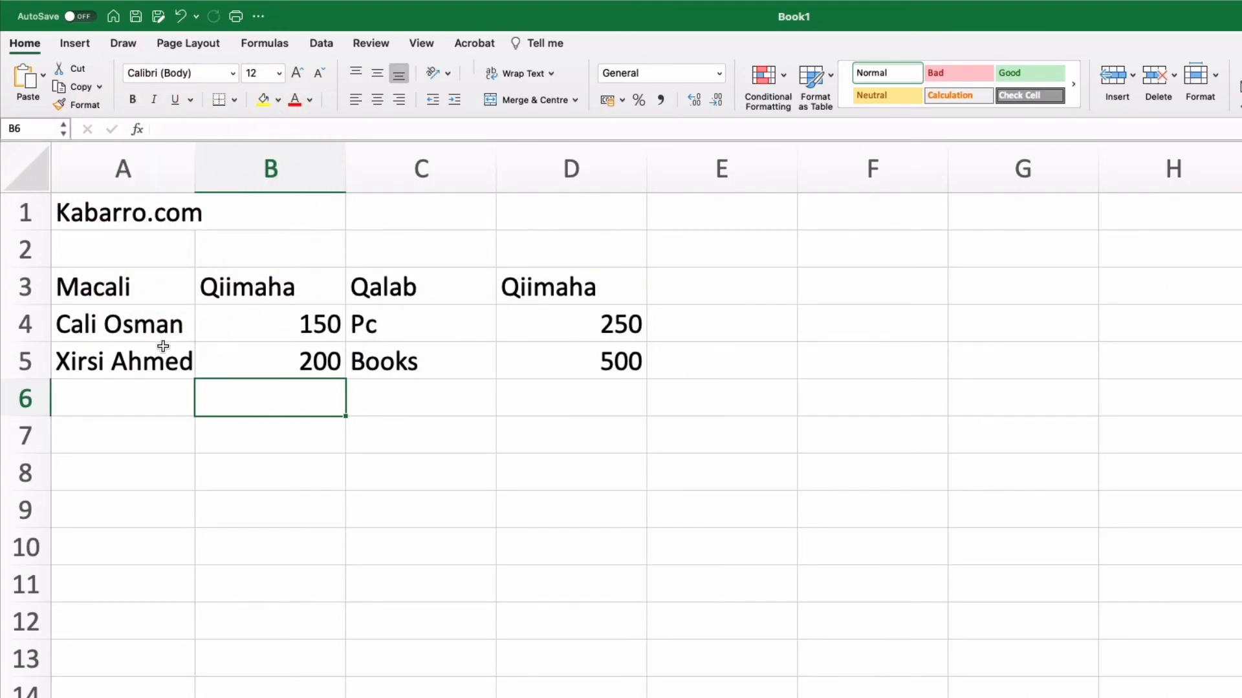
Autofit column A to its contents, and autofit columns A to D together.
double_click(194, 167)
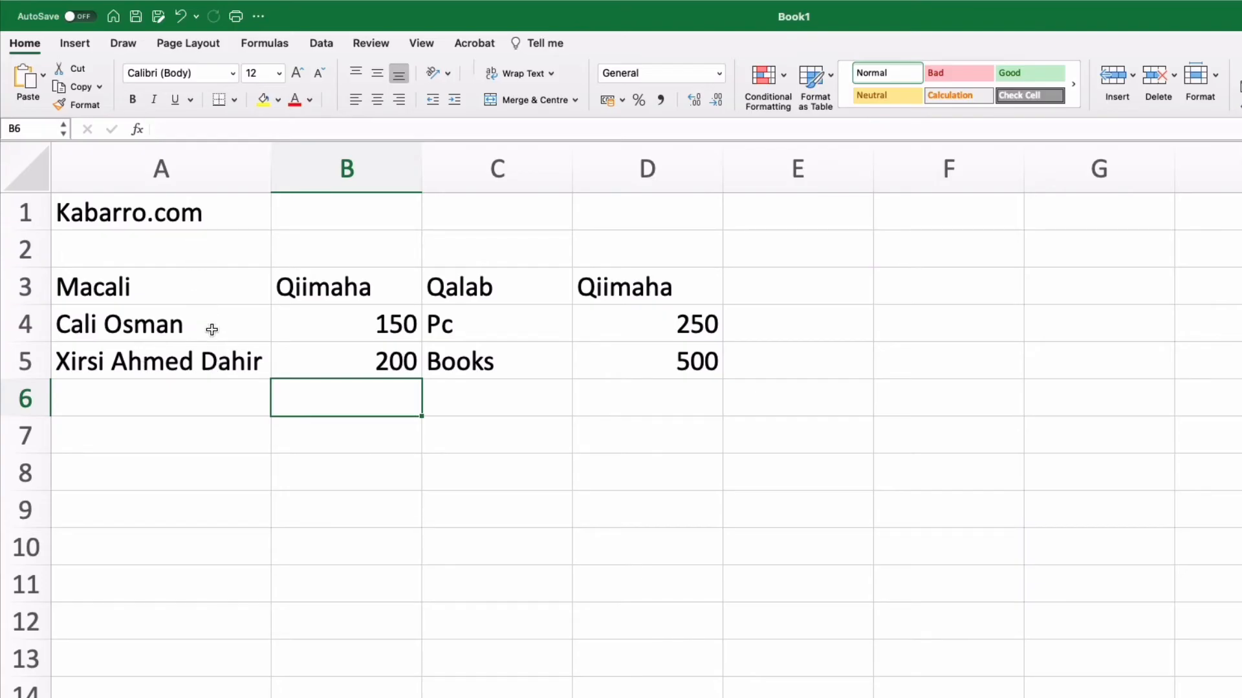
left_click(653, 173)
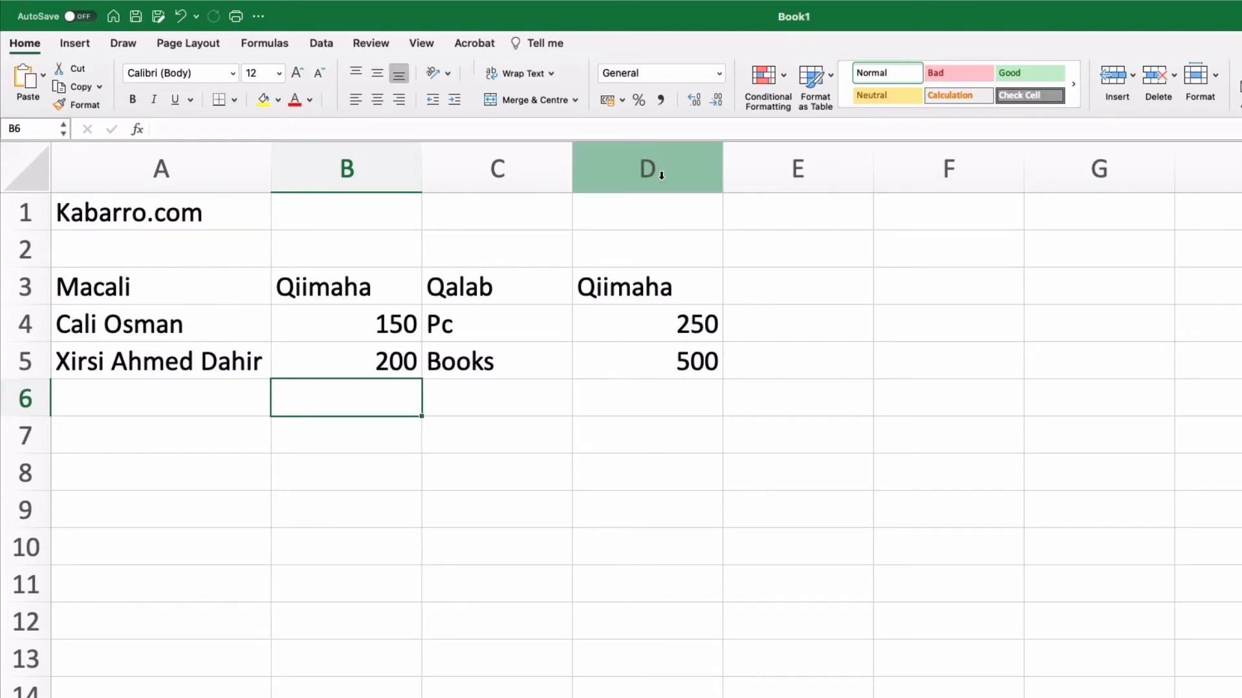
left_click_drag(654, 176, 165, 175)
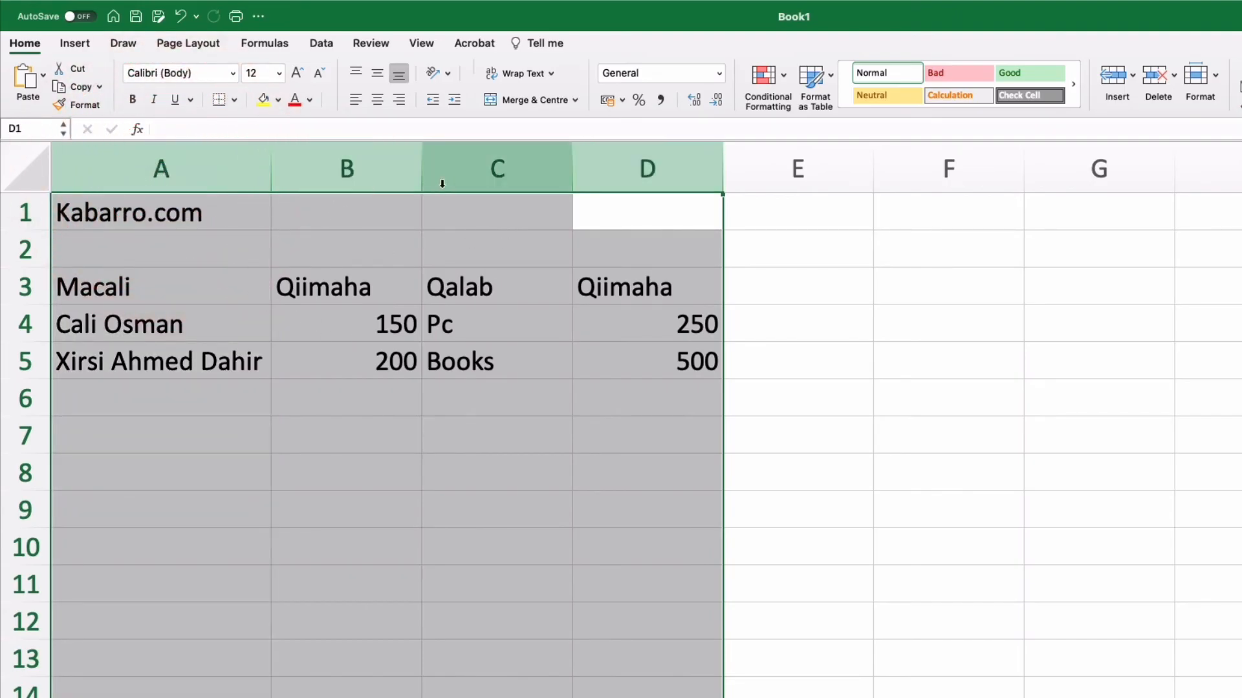
left_click(175, 169)
left_click_drag(293, 170, 640, 176)
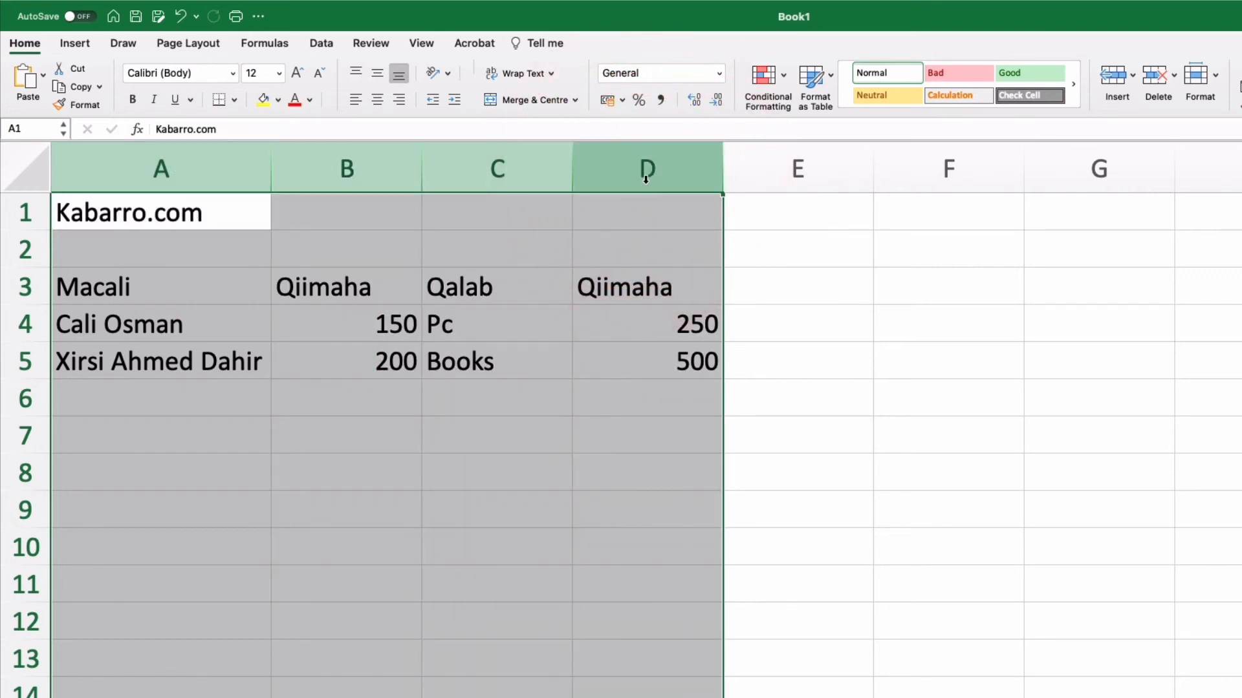
double_click(572, 168)
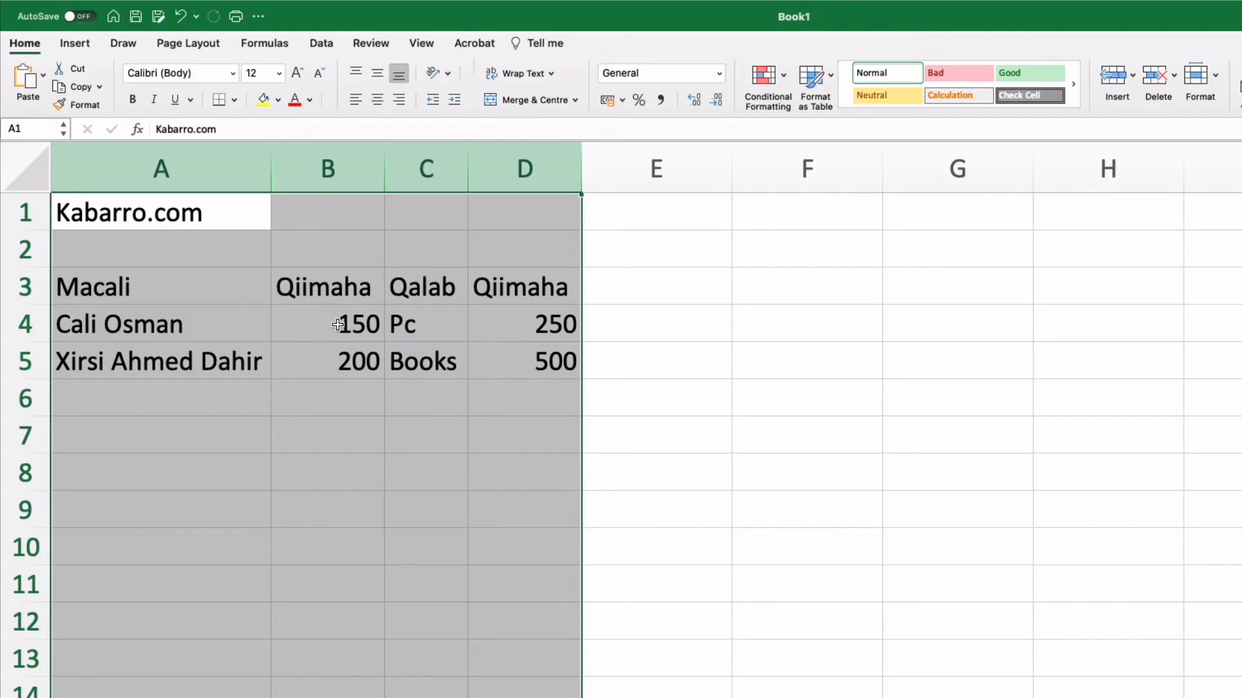
Enter the label Sum in cell A7.
left_click(233, 401)
left_click(205, 437)
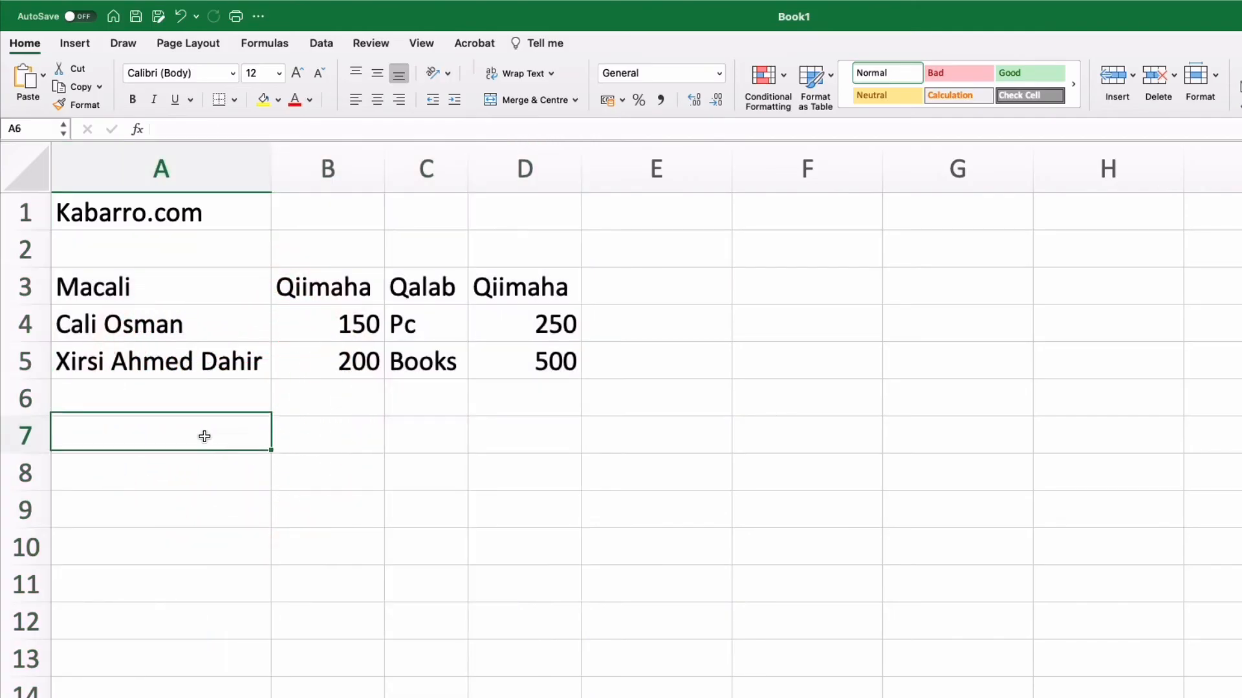
type("Sum")
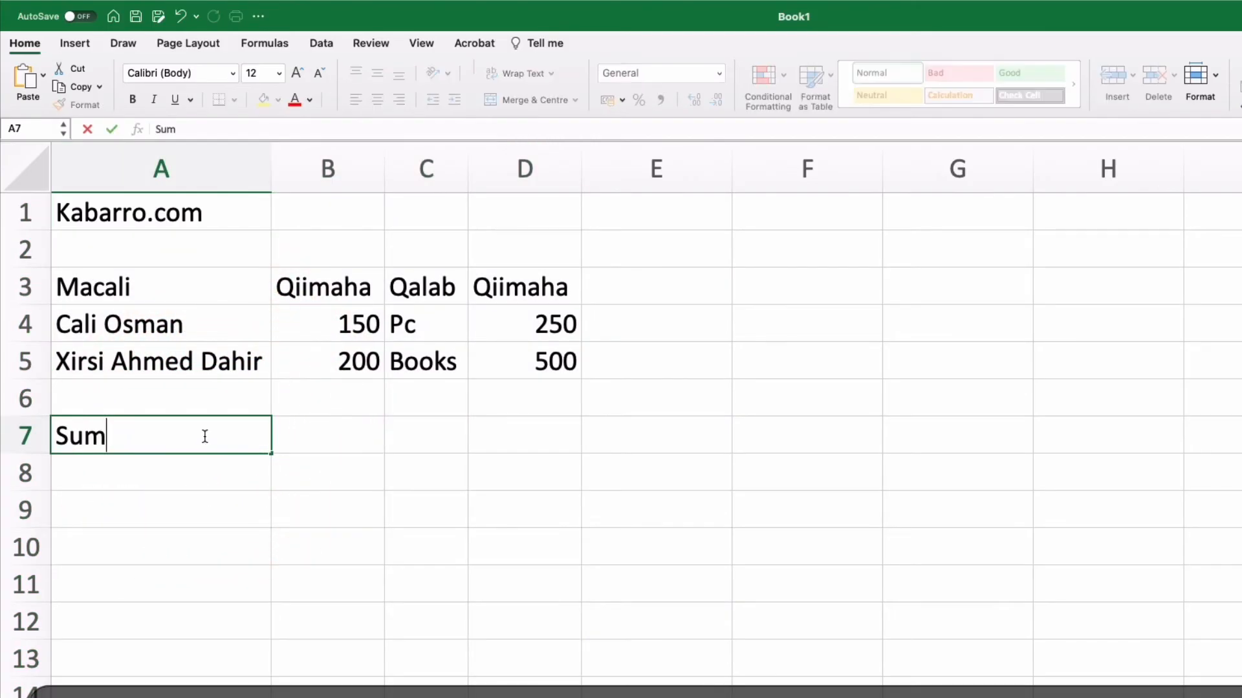
Total the first price column in cell B7 with the formula =sum(B4:B5).
left_click(345, 437)
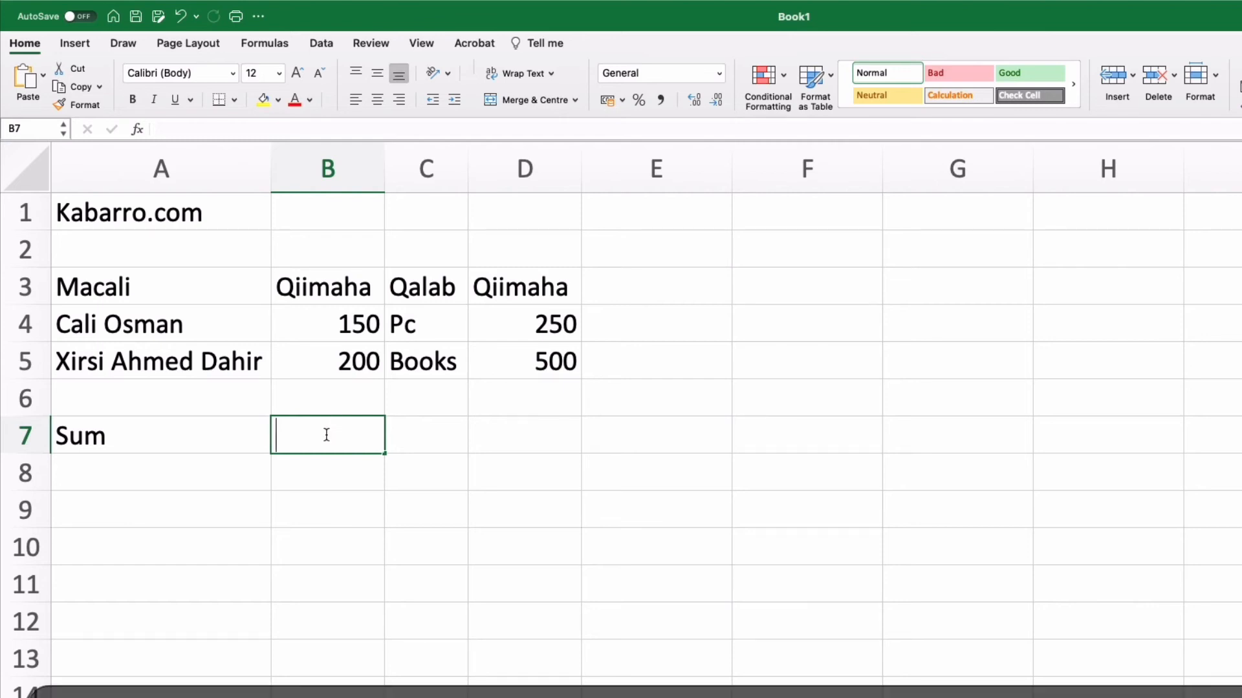
type("=sum(")
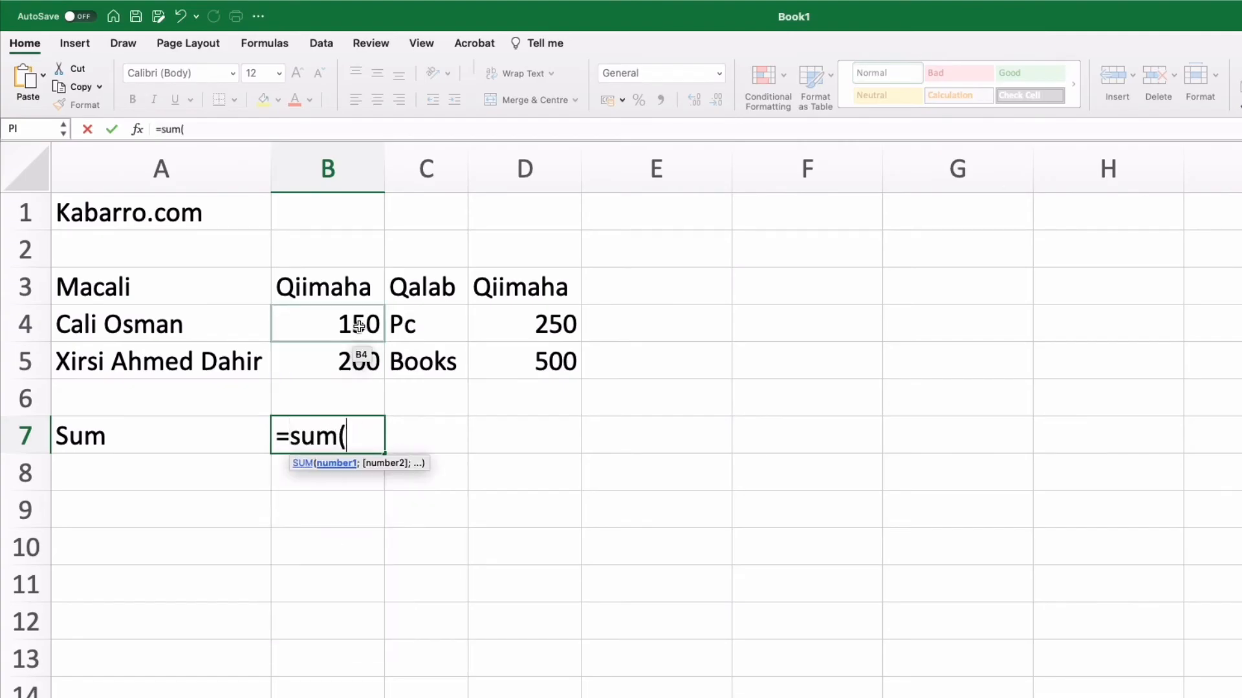
left_click_drag(358, 325, 358, 350)
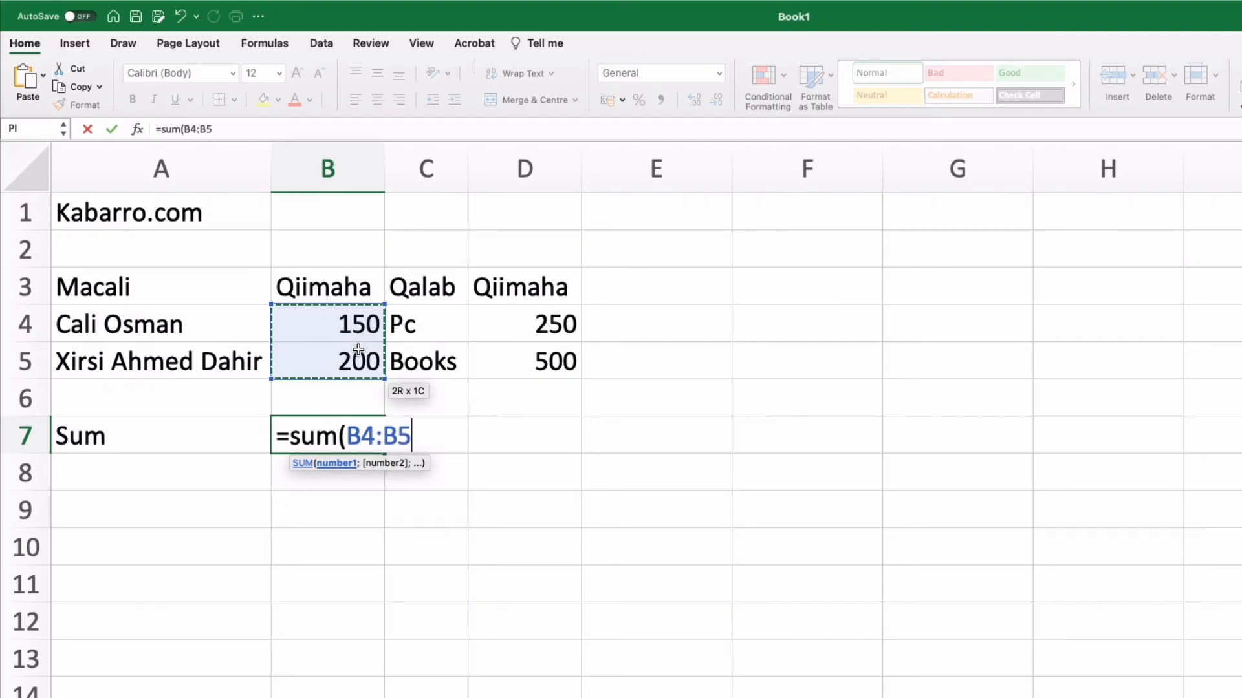
left_click_drag(358, 350, 358, 350)
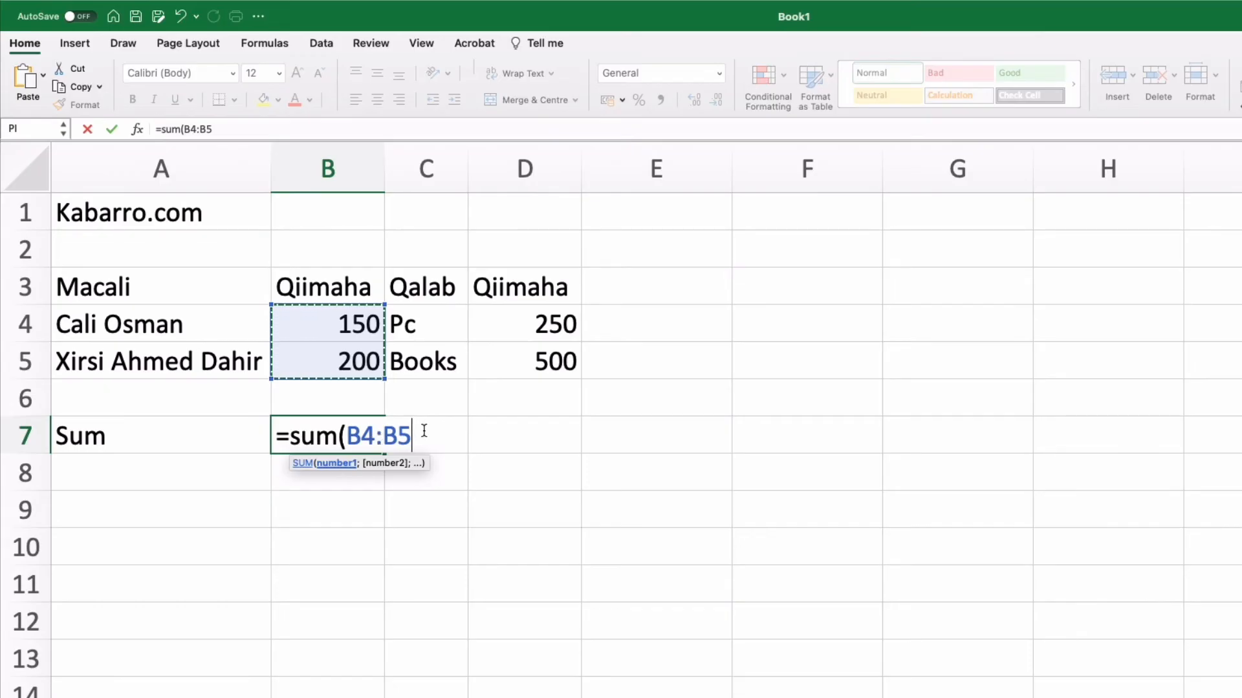
key("Return")
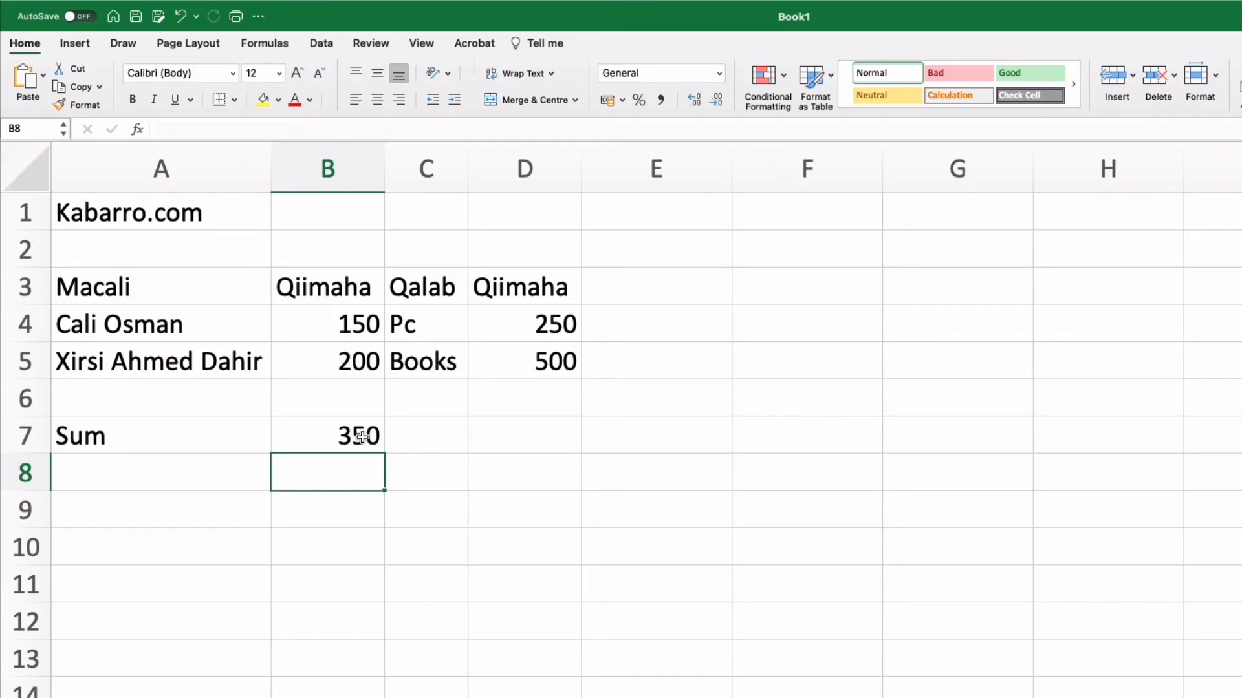
Fill the sum formula from cell B7 across to cell D7.
left_click(528, 435)
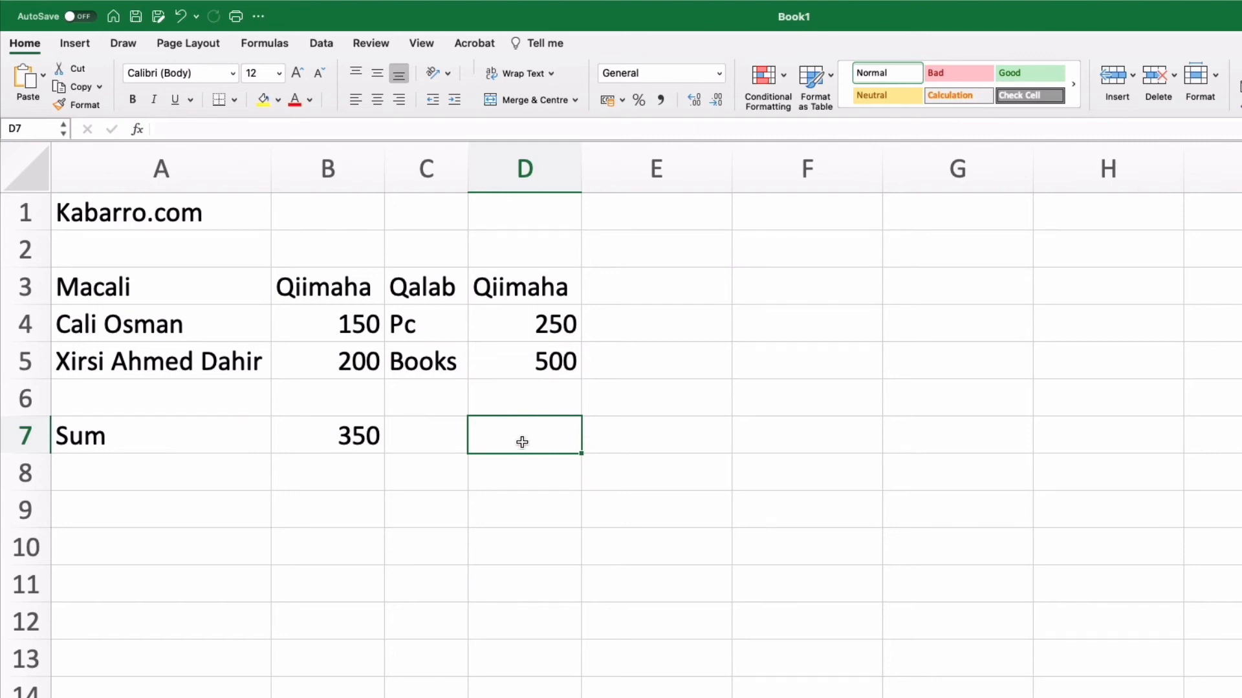
left_click(347, 439)
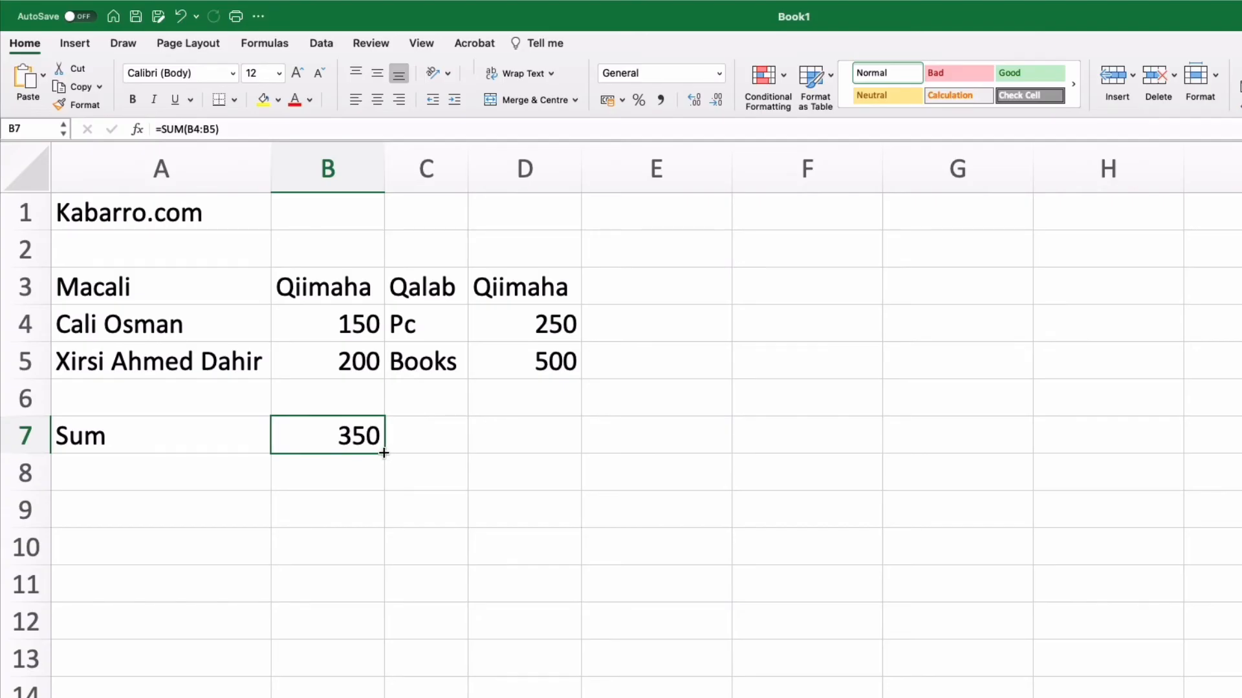
left_click_drag(383, 453, 576, 456)
left_click(647, 413)
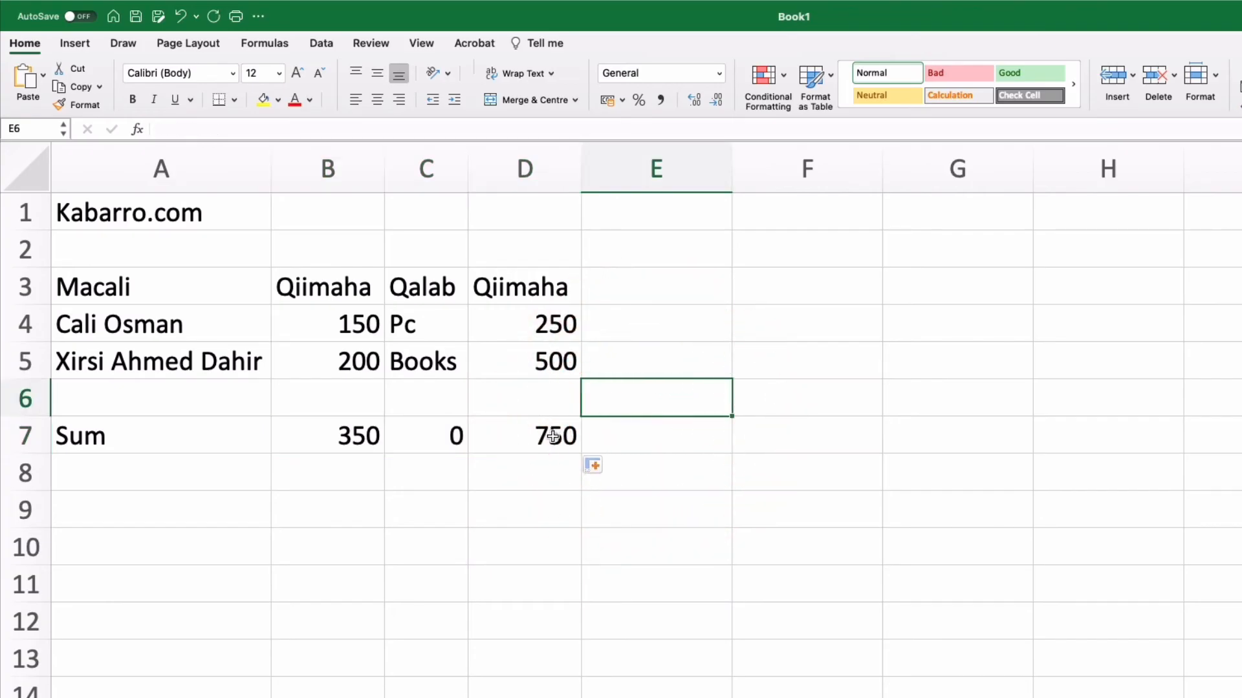
Clear the copied sum formula from cell C7.
left_click(447, 432)
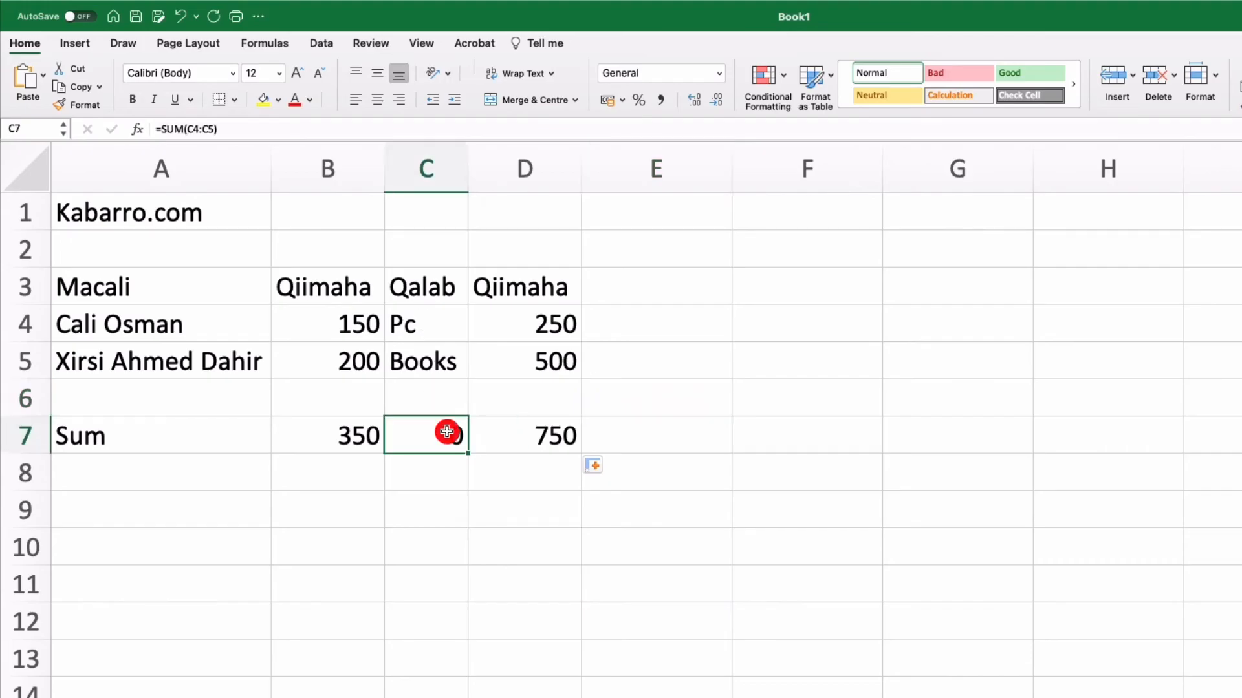
key("Delete")
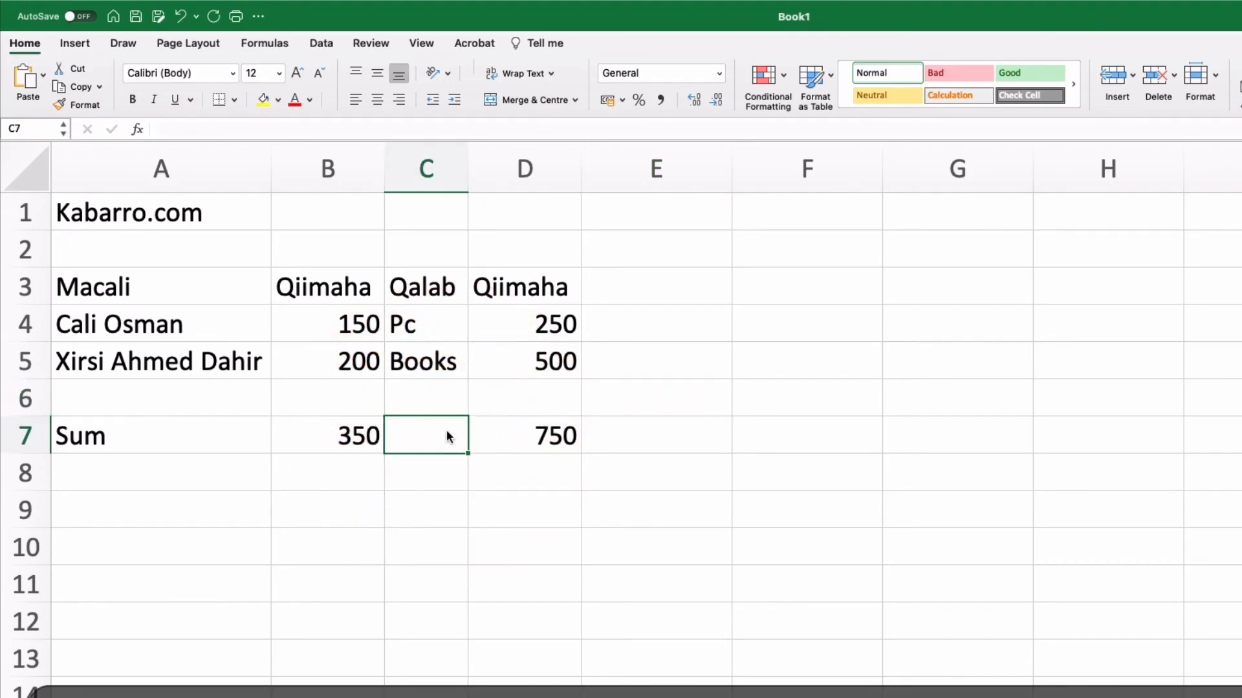
left_click(451, 474)
Undo the clearing of cell C7 and the formula fill across C7 to D7.
mouse_move(204, 18)
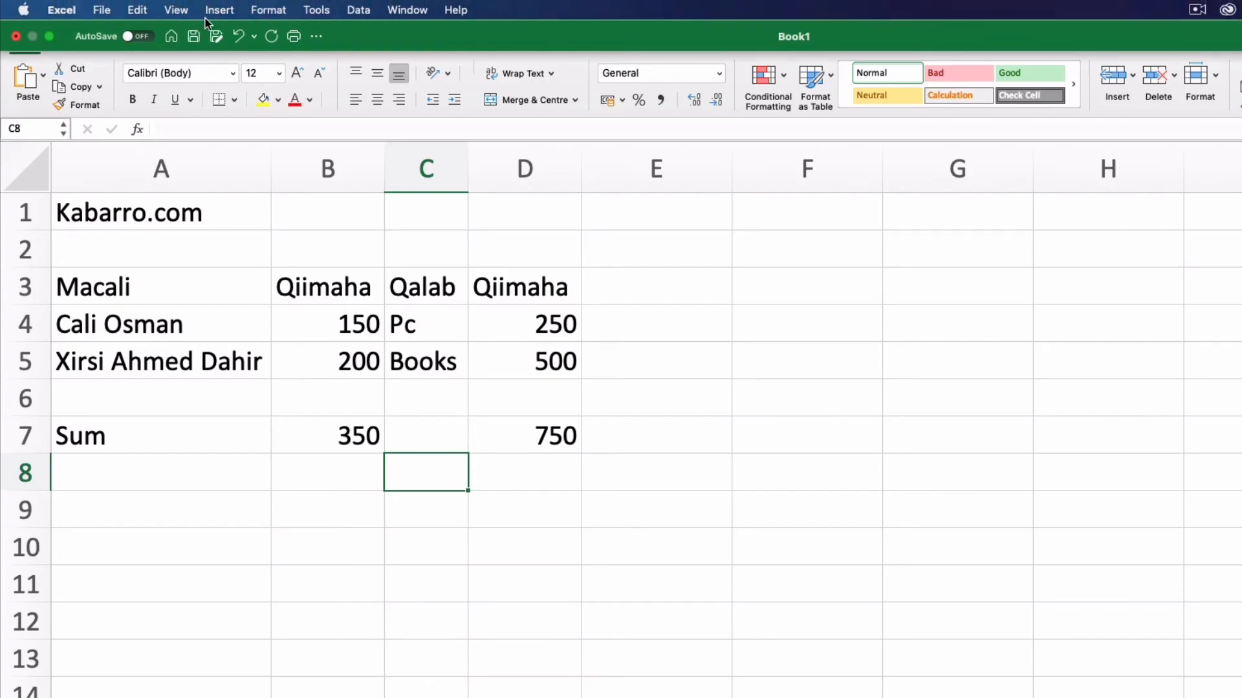
left_click(240, 37)
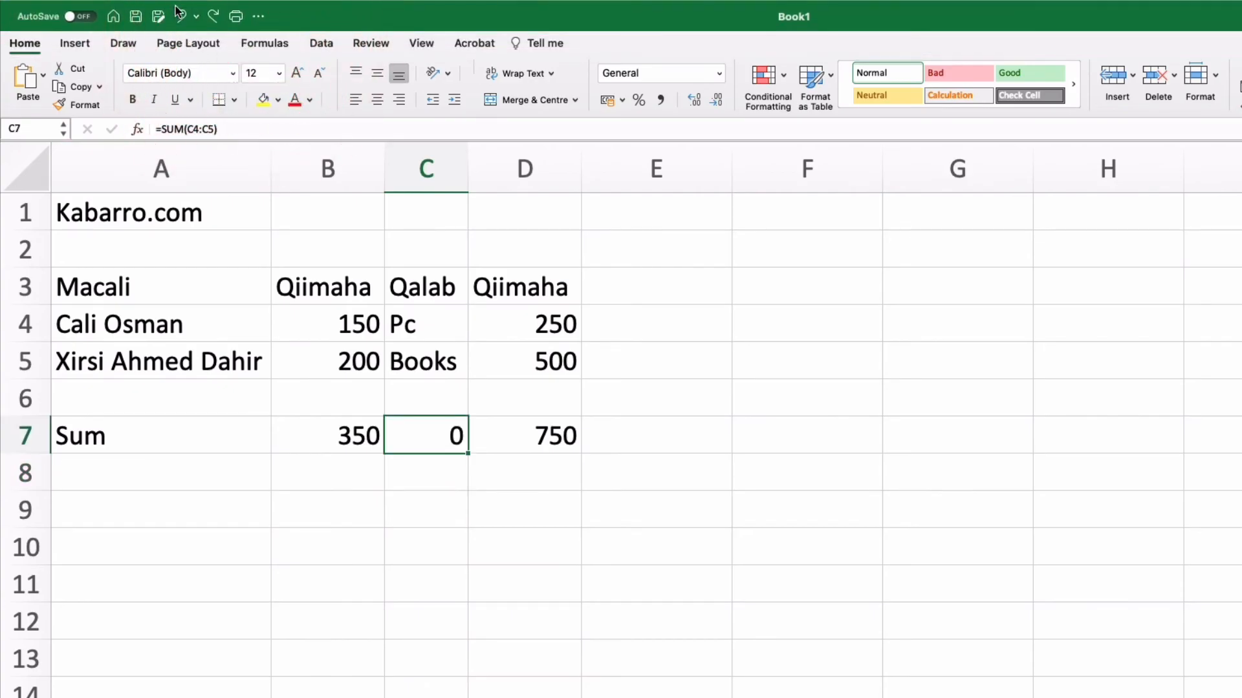
left_click(181, 18)
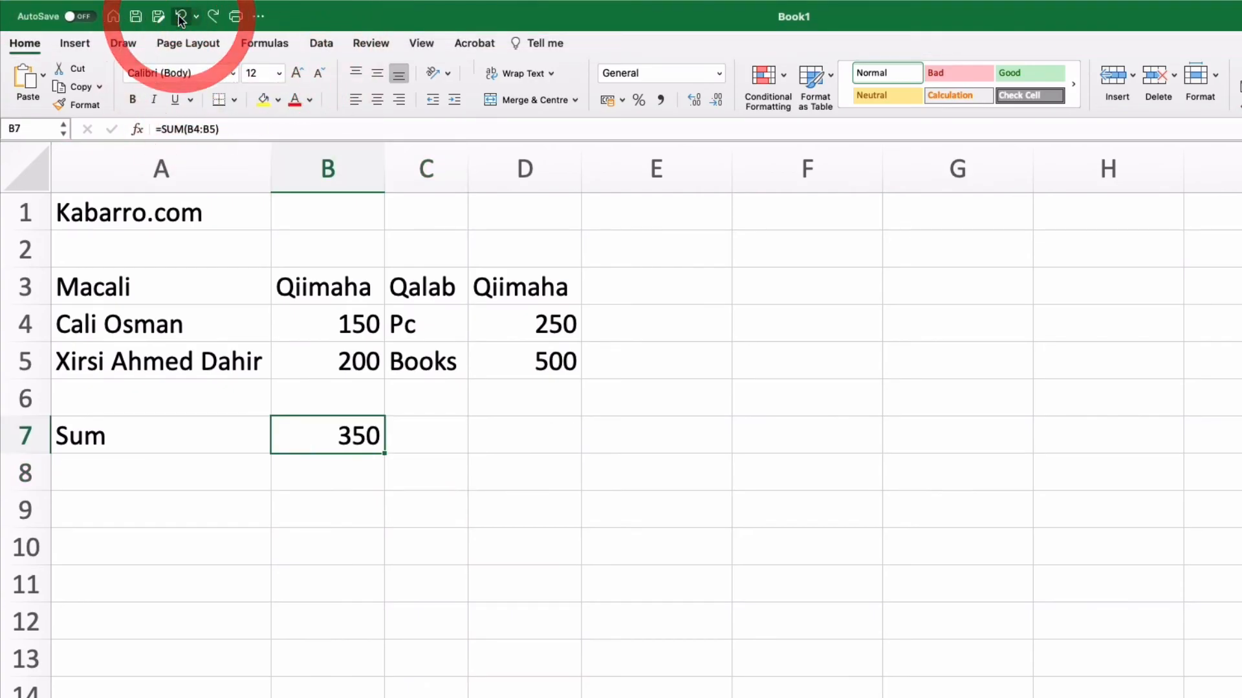
Total the second price column in cell D7 with AutoSum over D4:D6.
left_click(530, 430)
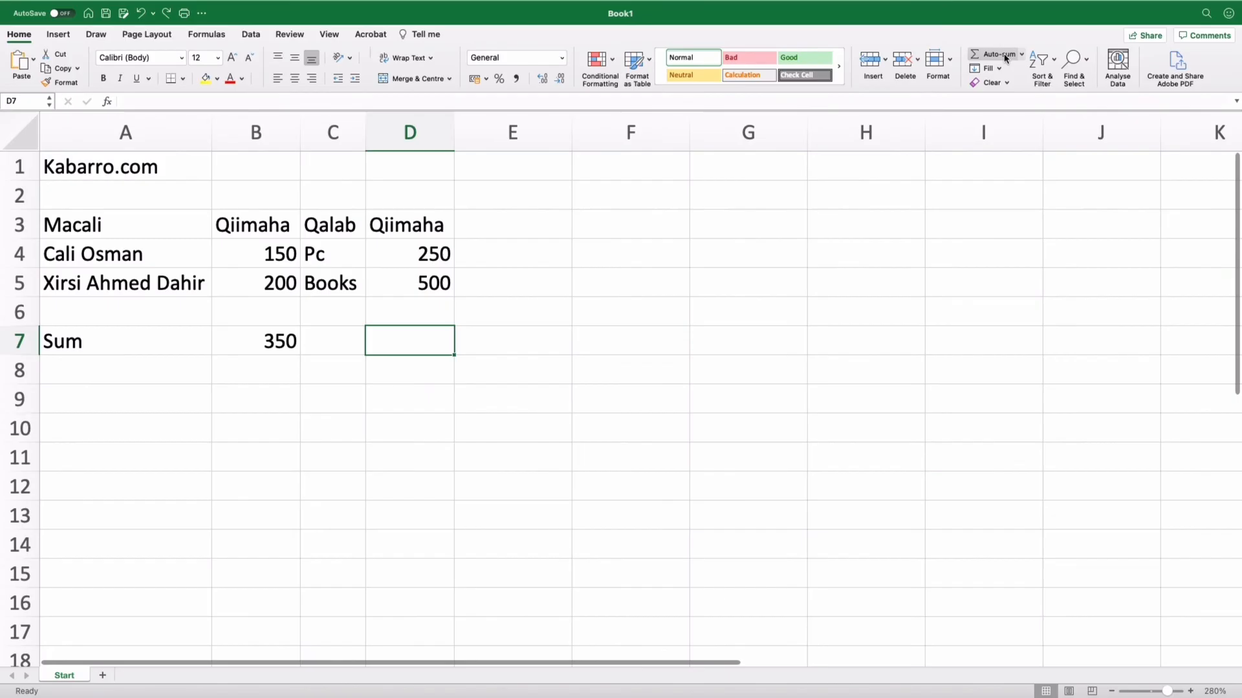
left_click(1000, 54)
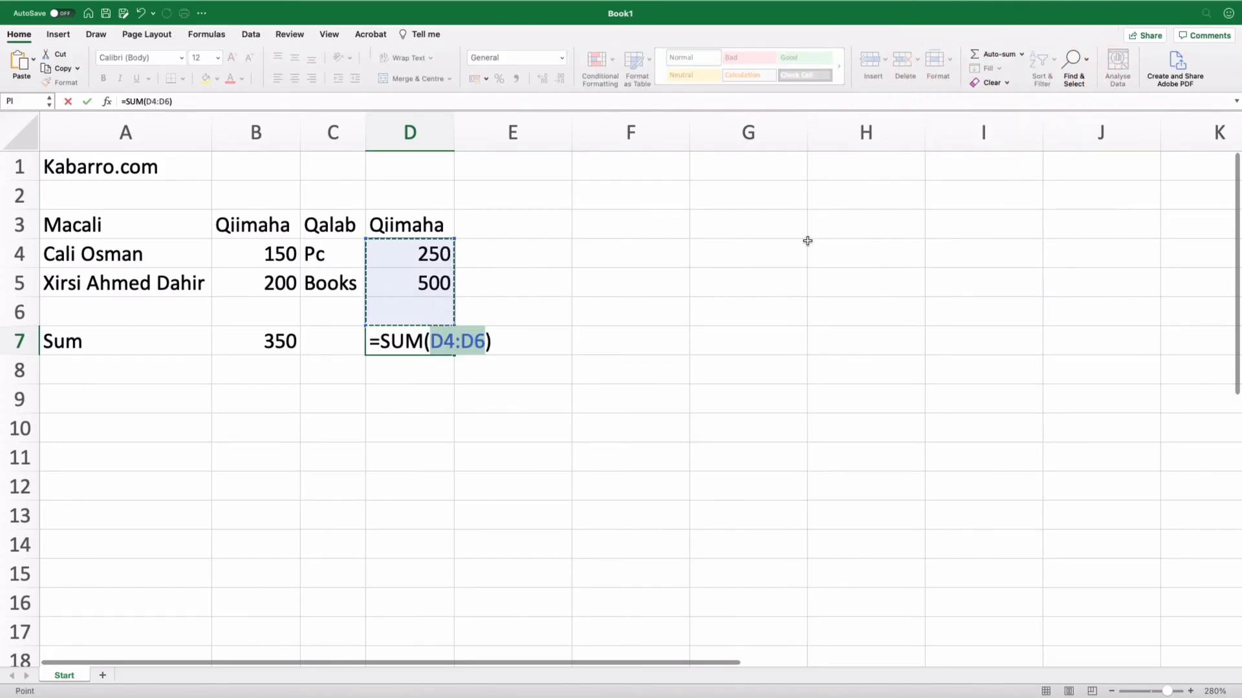
key("Return")
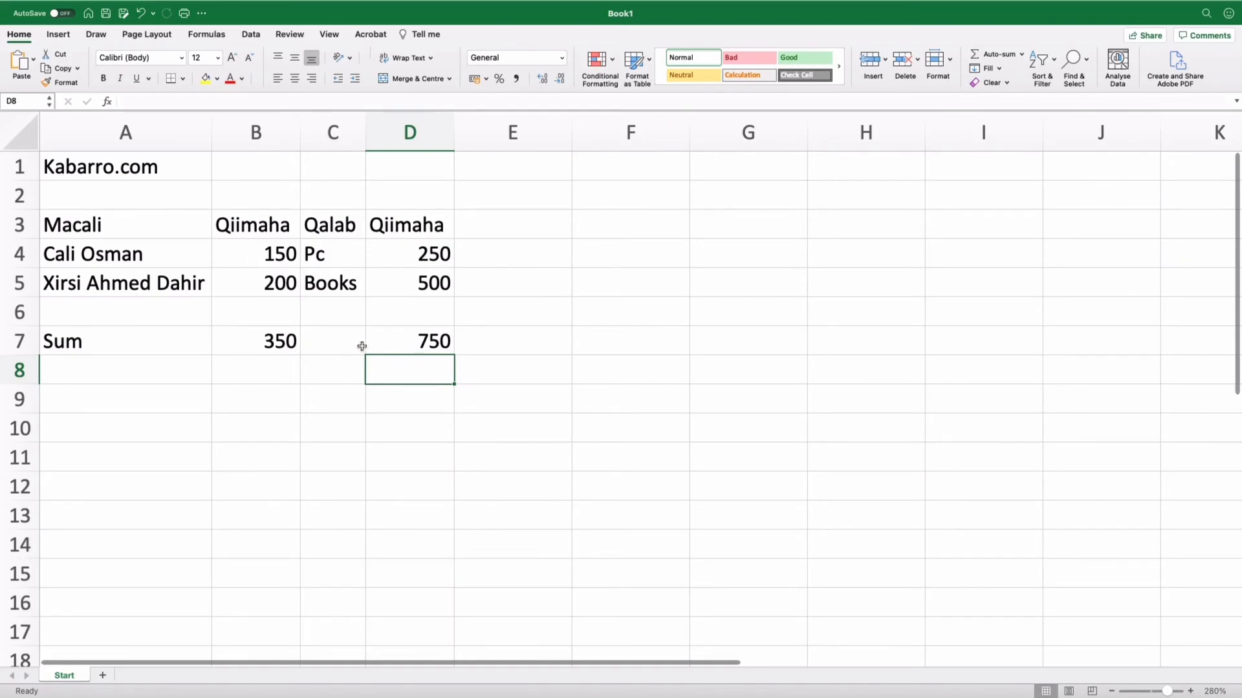
Add a grand total in cell E7 with AutoSum, changing its range to B7:D7.
left_click(513, 341)
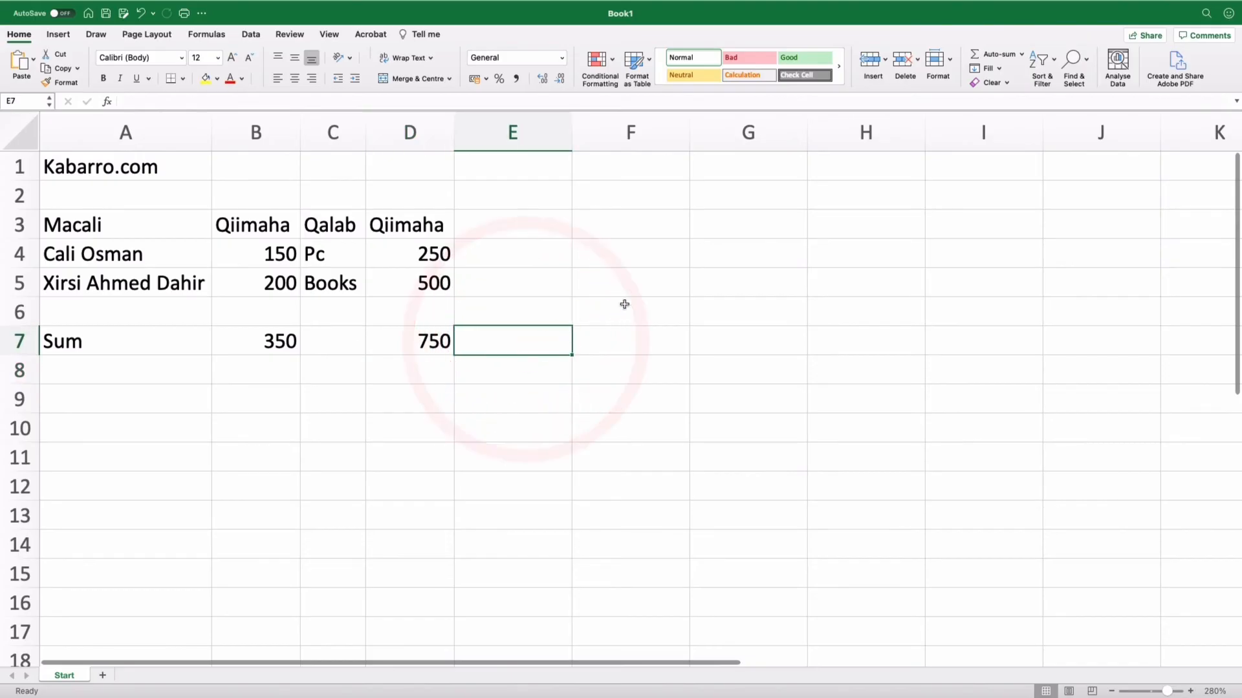
left_click(1004, 55)
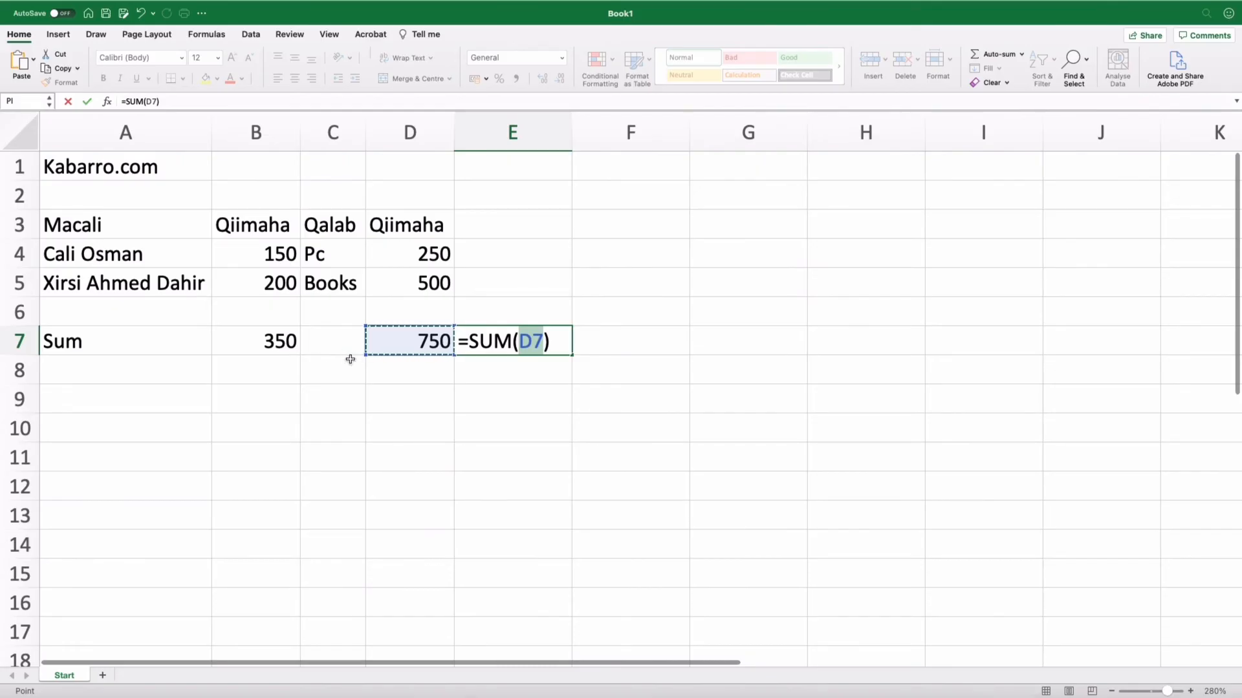
left_click_drag(517, 500, 359, 493)
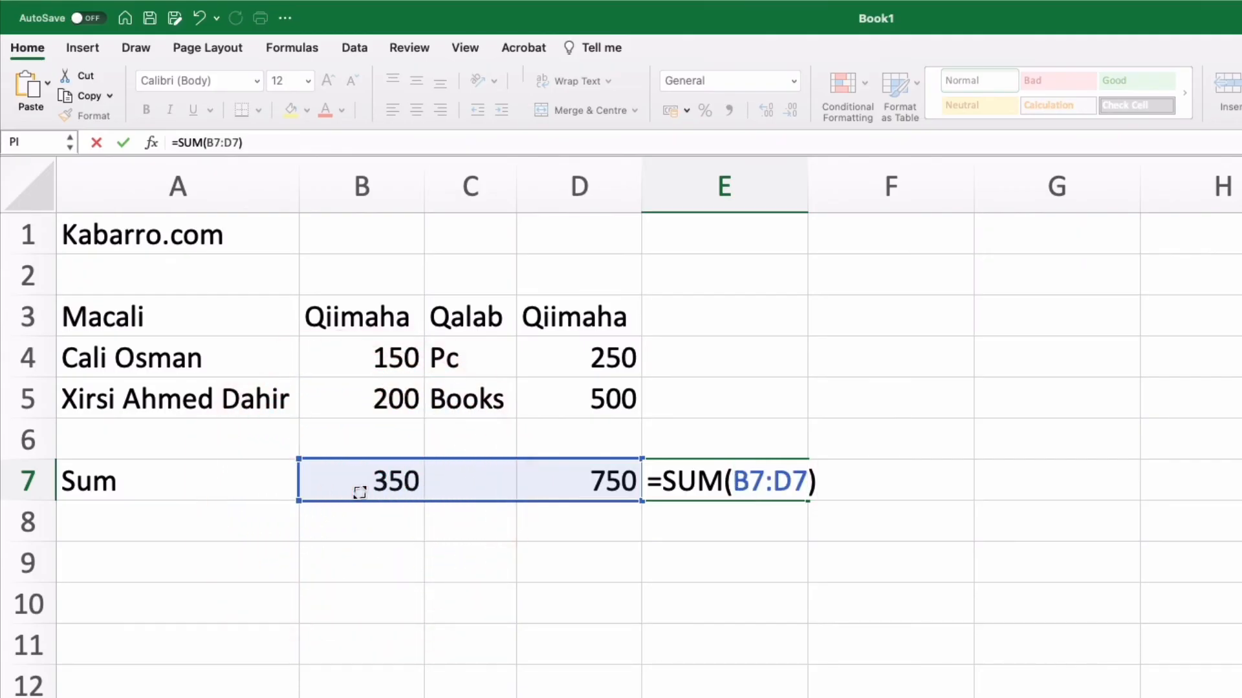
key("Return")
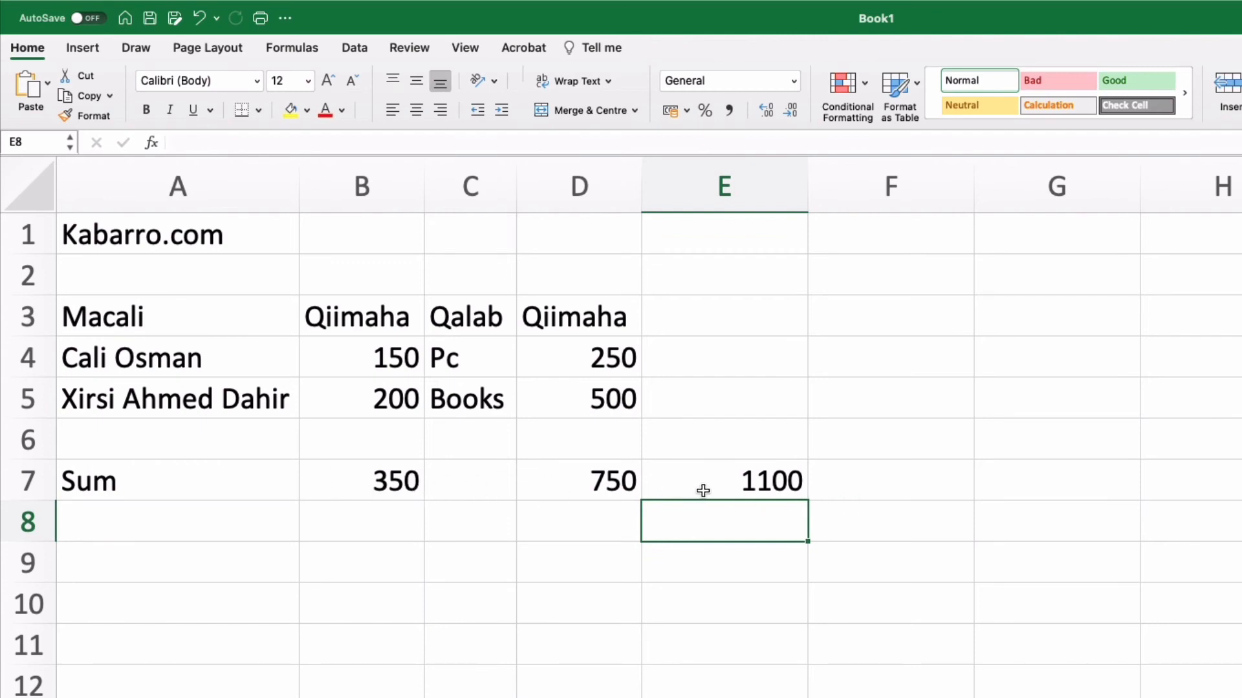
left_click(753, 480)
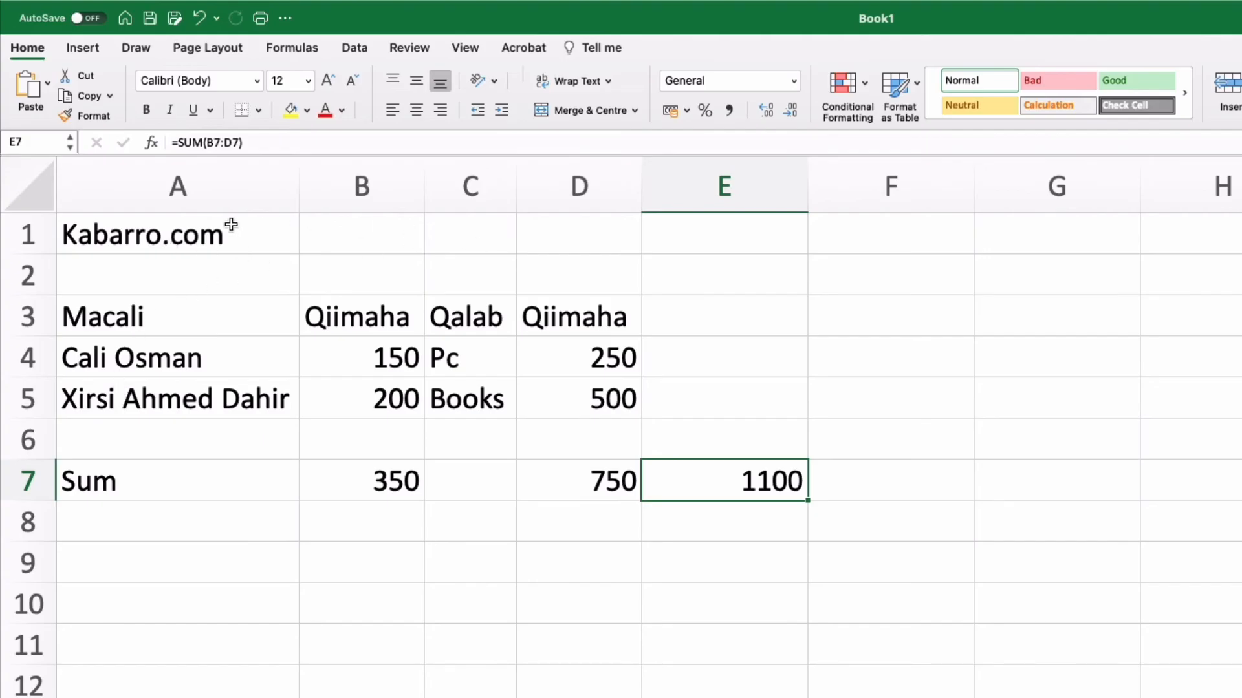
Merge and centre the title Kabarro.com across cells A1 to D1.
left_click(81, 240)
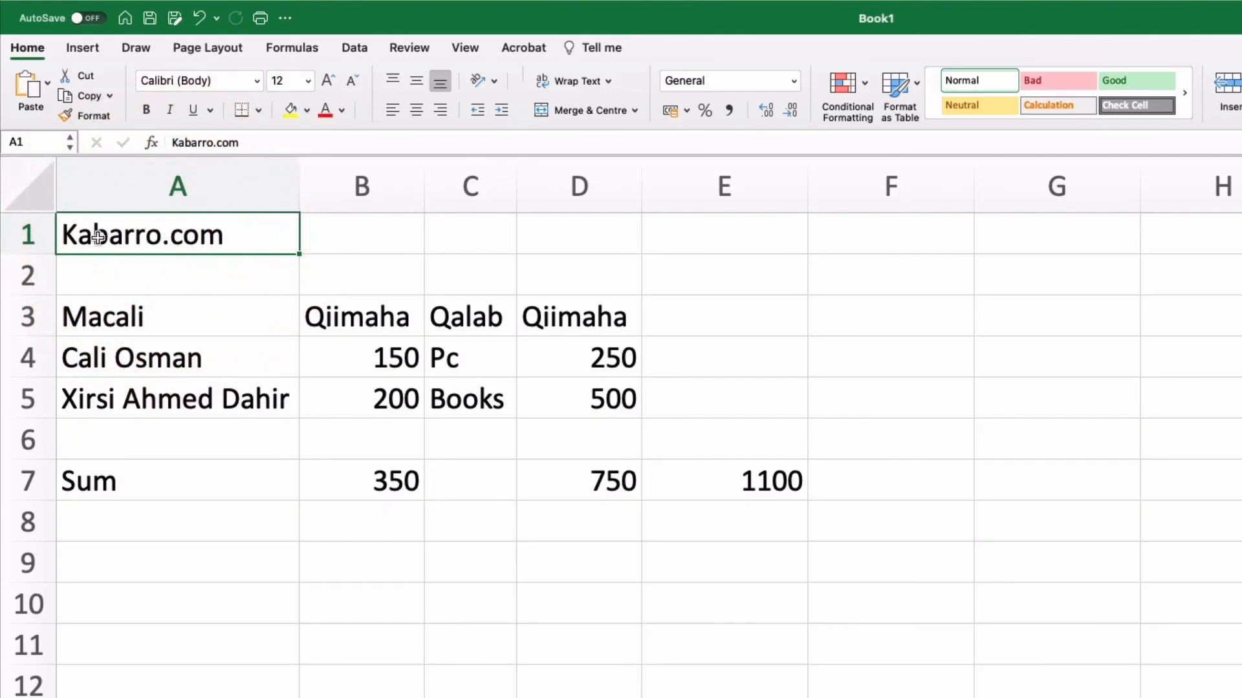
left_click_drag(112, 239, 586, 240)
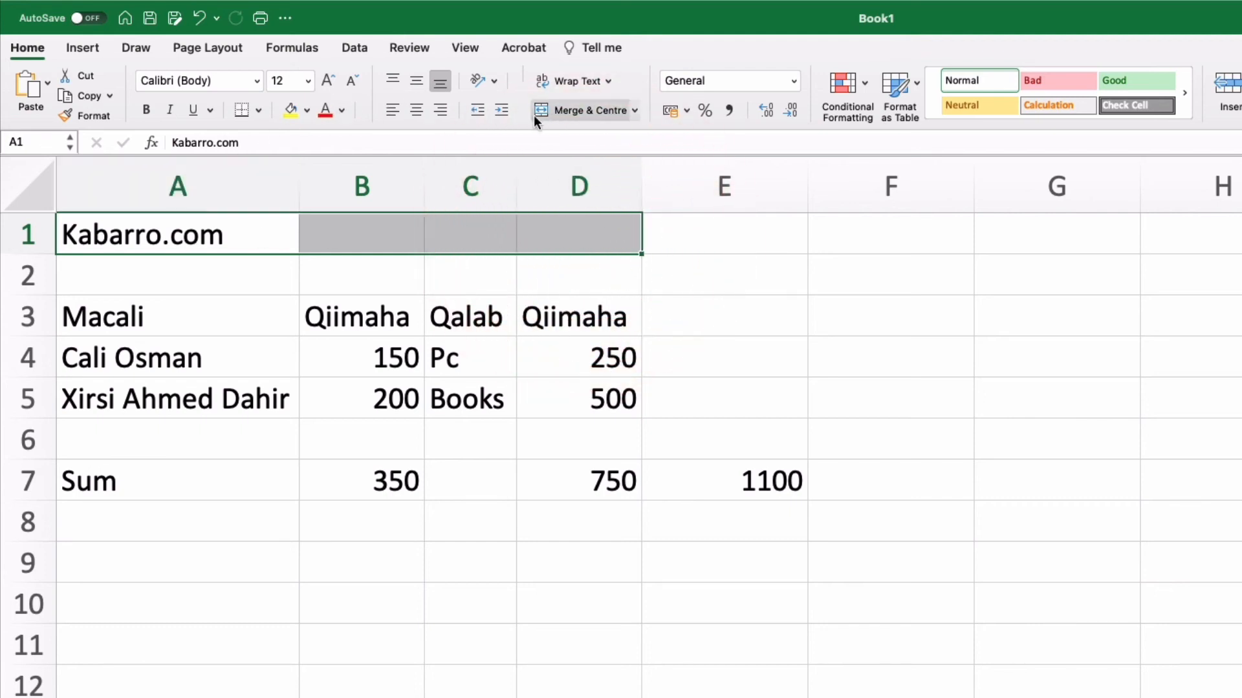
left_click(576, 111)
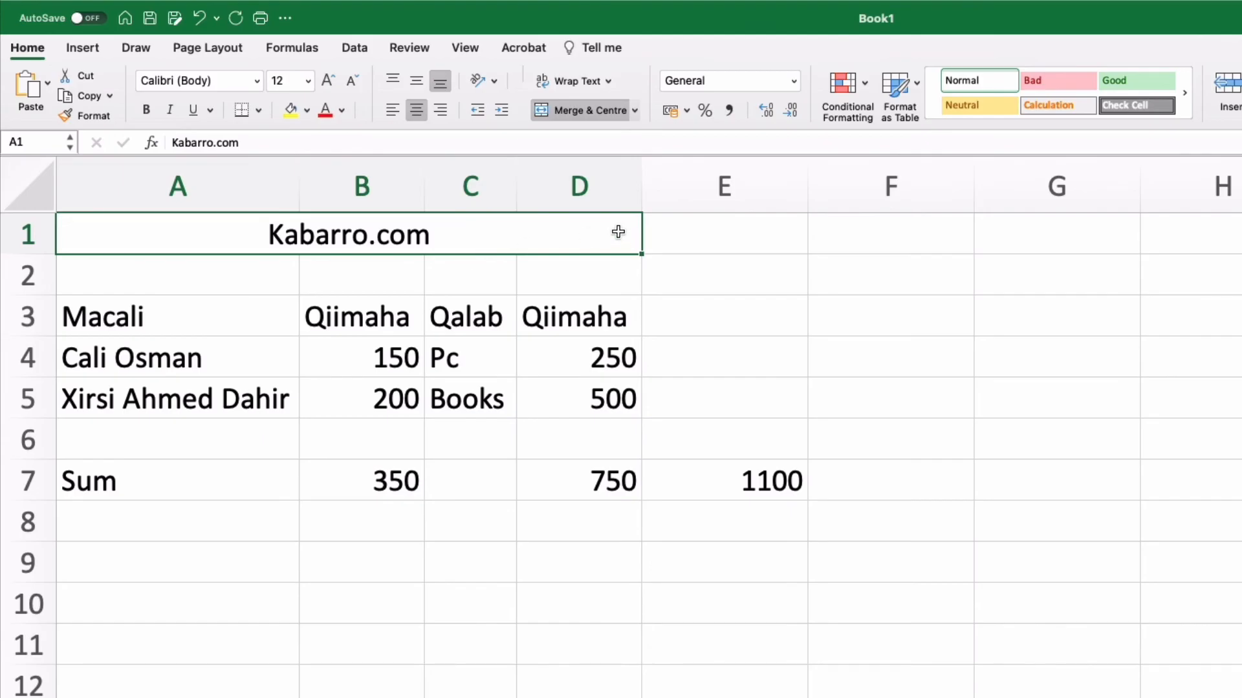
Set the title's font to Latin Modern Roman and make it bold.
left_click(254, 82)
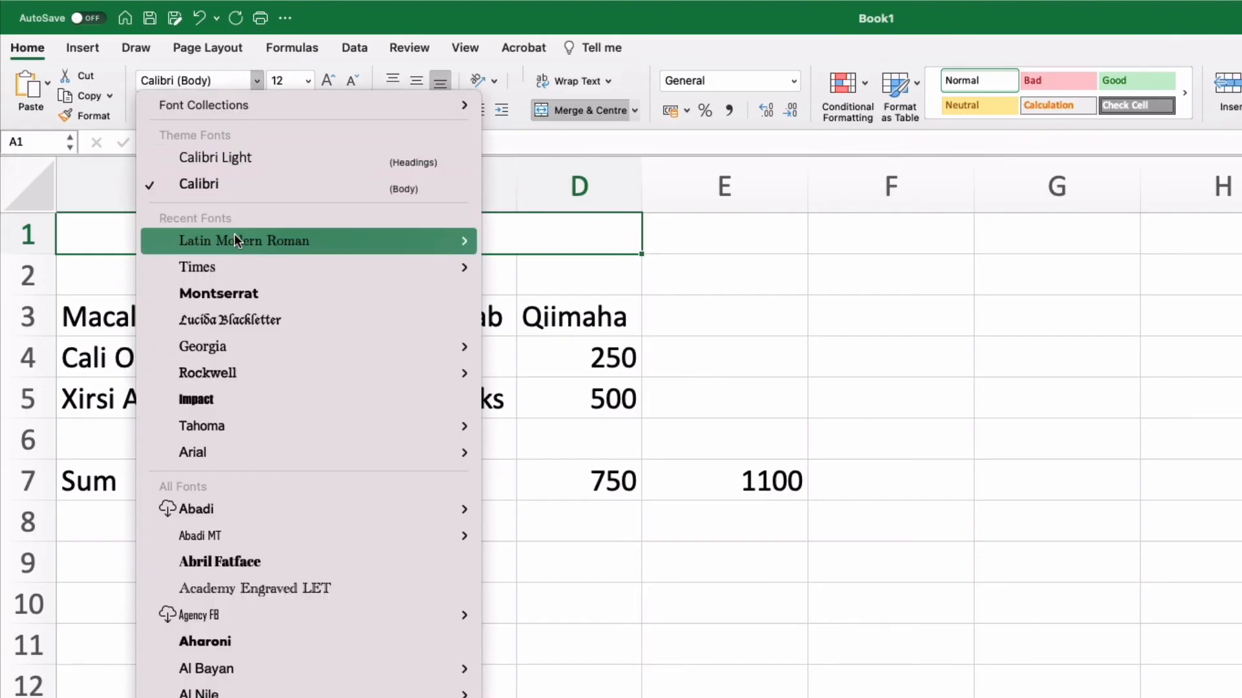
mouse_move(234, 236)
left_click(540, 274)
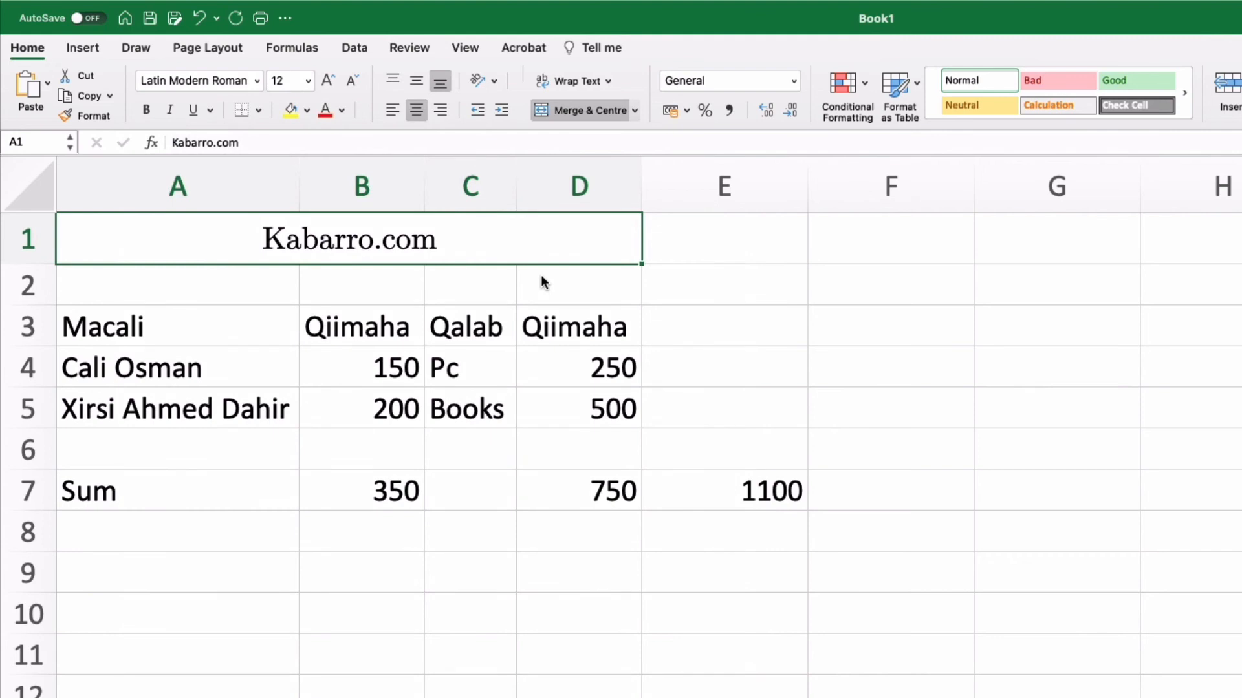
left_click(153, 111)
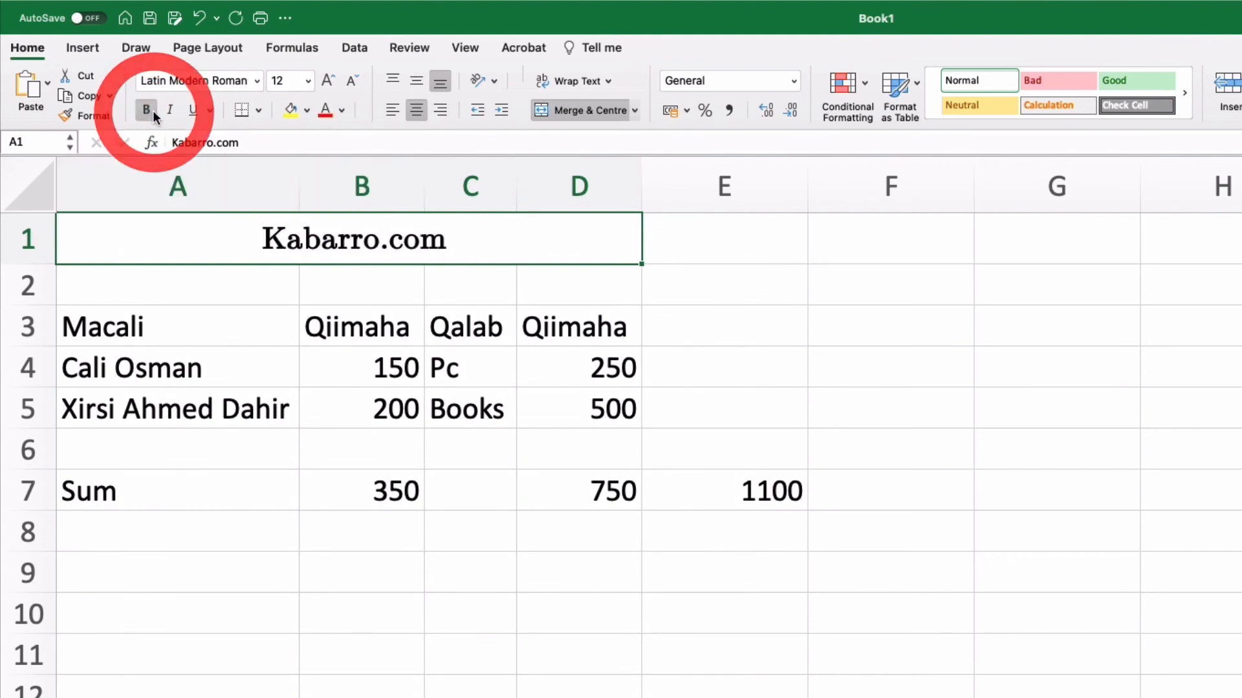
Set the title's font size to 14 and its text colour to standard dark blue.
left_click(328, 80)
left_click(328, 79)
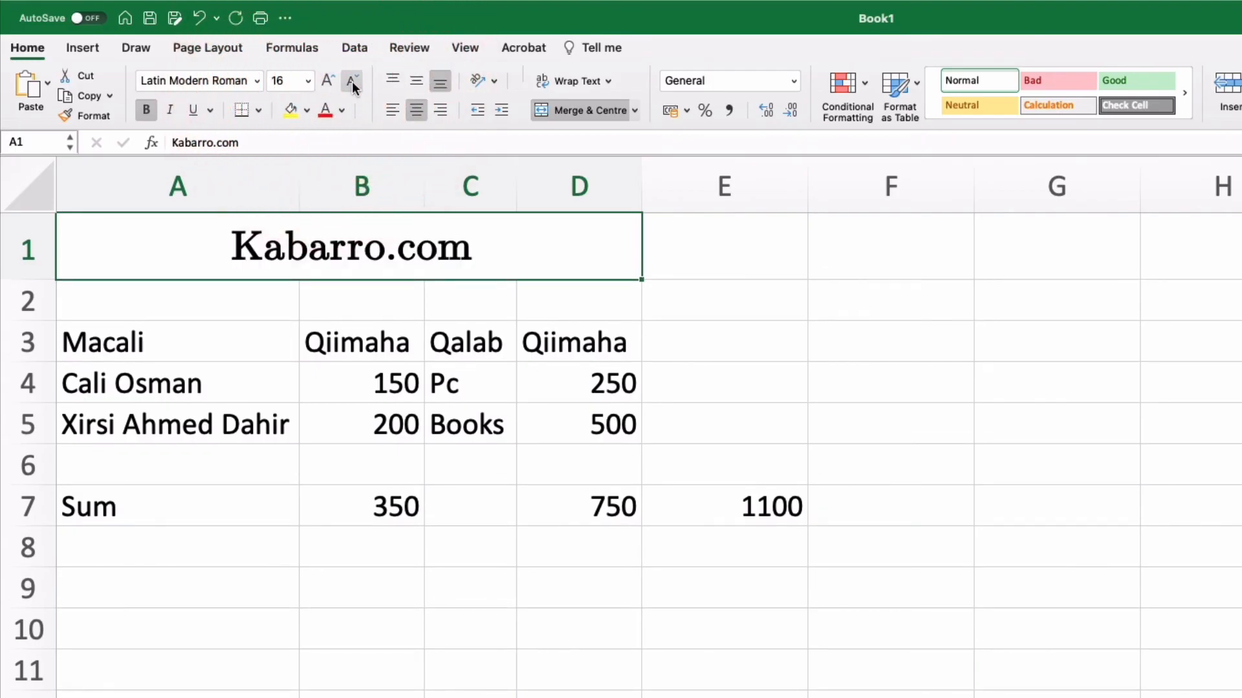
left_click(352, 81)
left_click(342, 109)
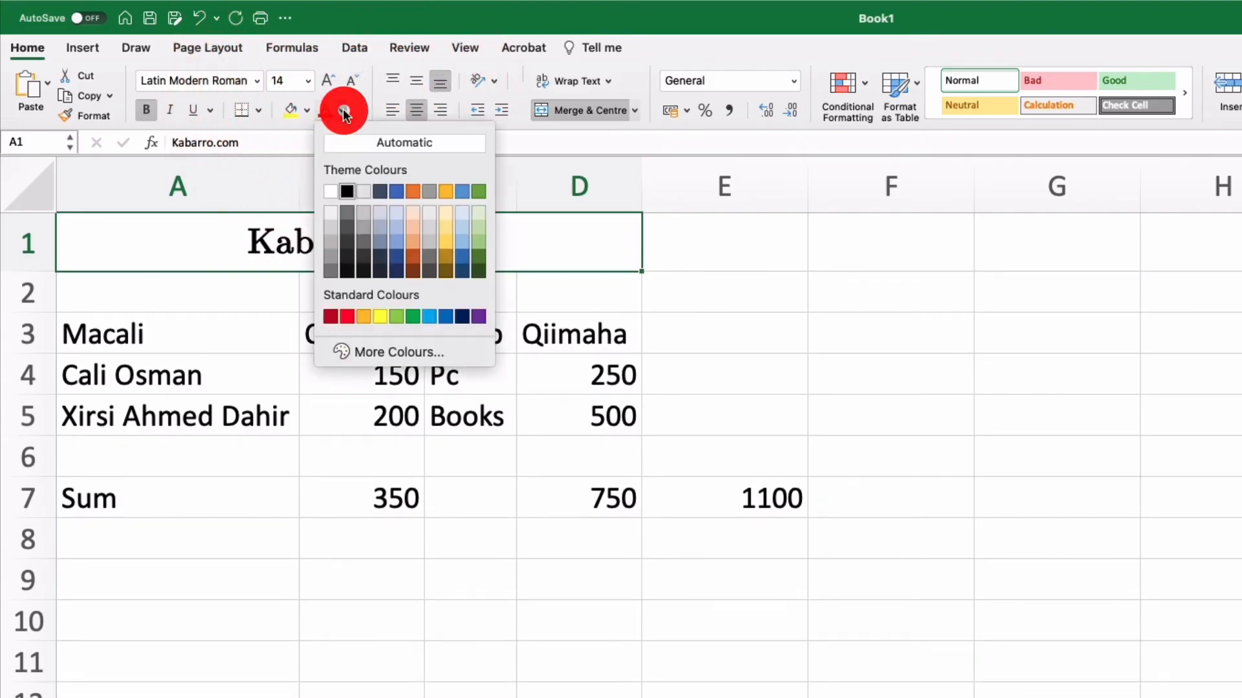
left_click(457, 318)
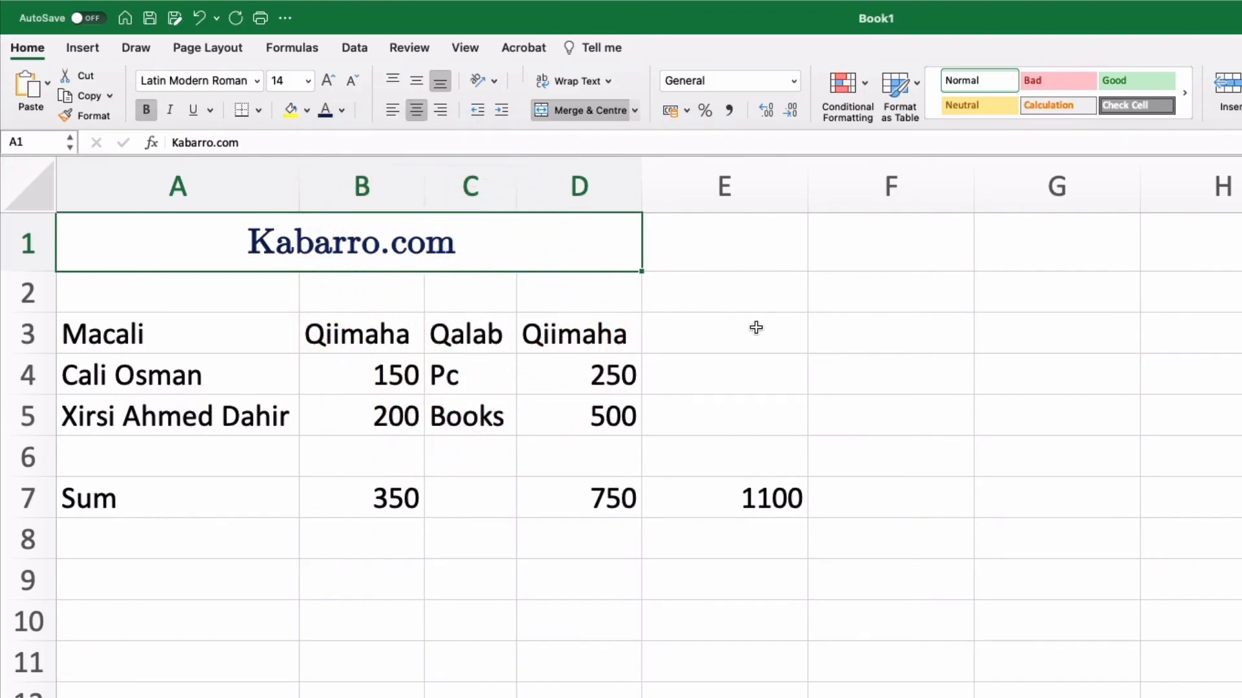
left_click(753, 366)
Make the header cells A3 to D3 bold and set their font to Latin Modern Roman.
left_click_drag(113, 333, 556, 343)
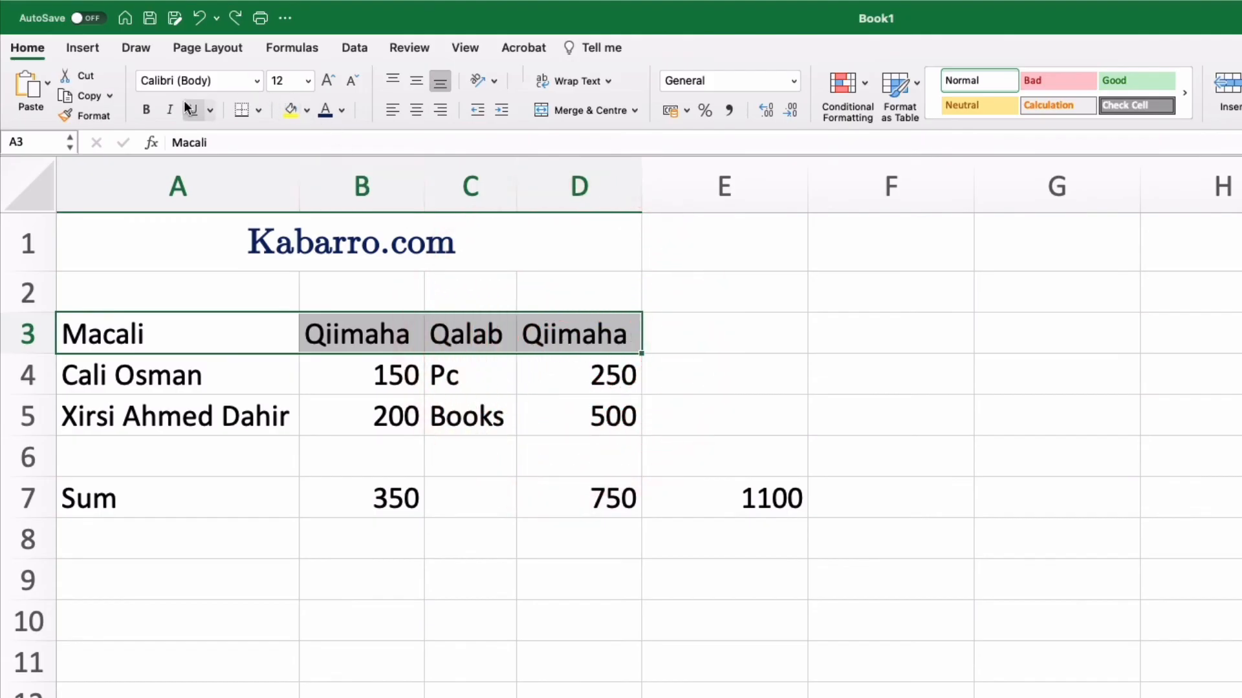
left_click(145, 110)
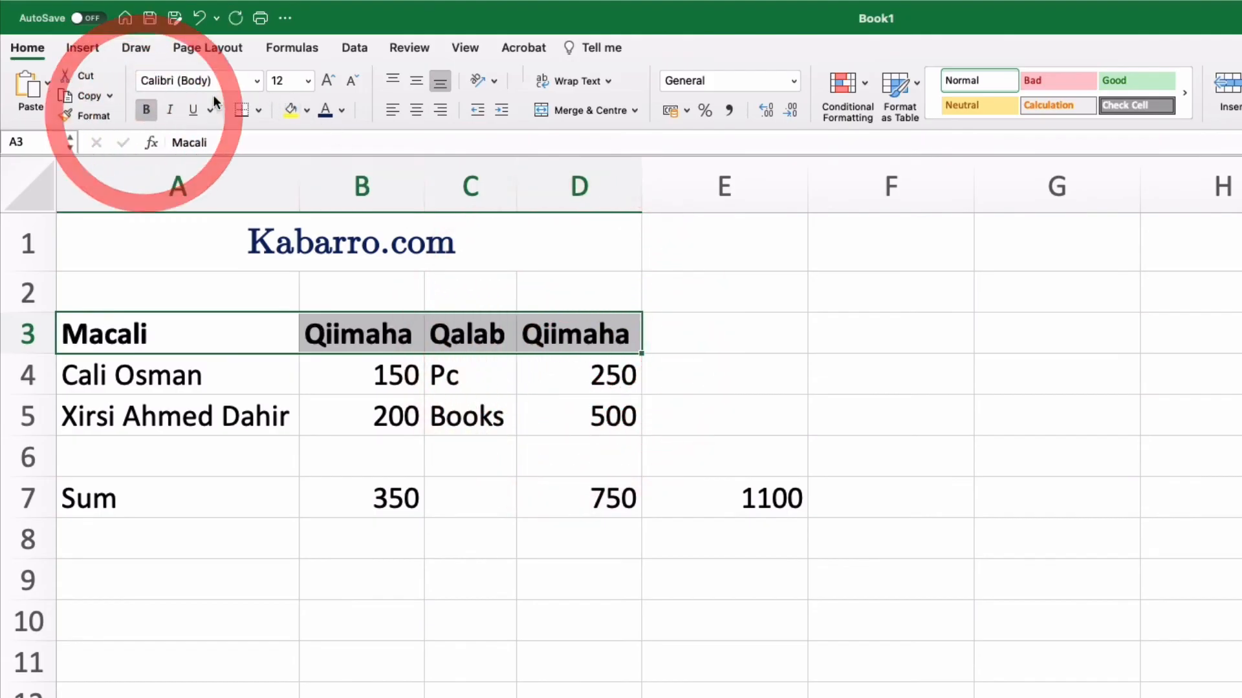
left_click(256, 82)
left_click(274, 244)
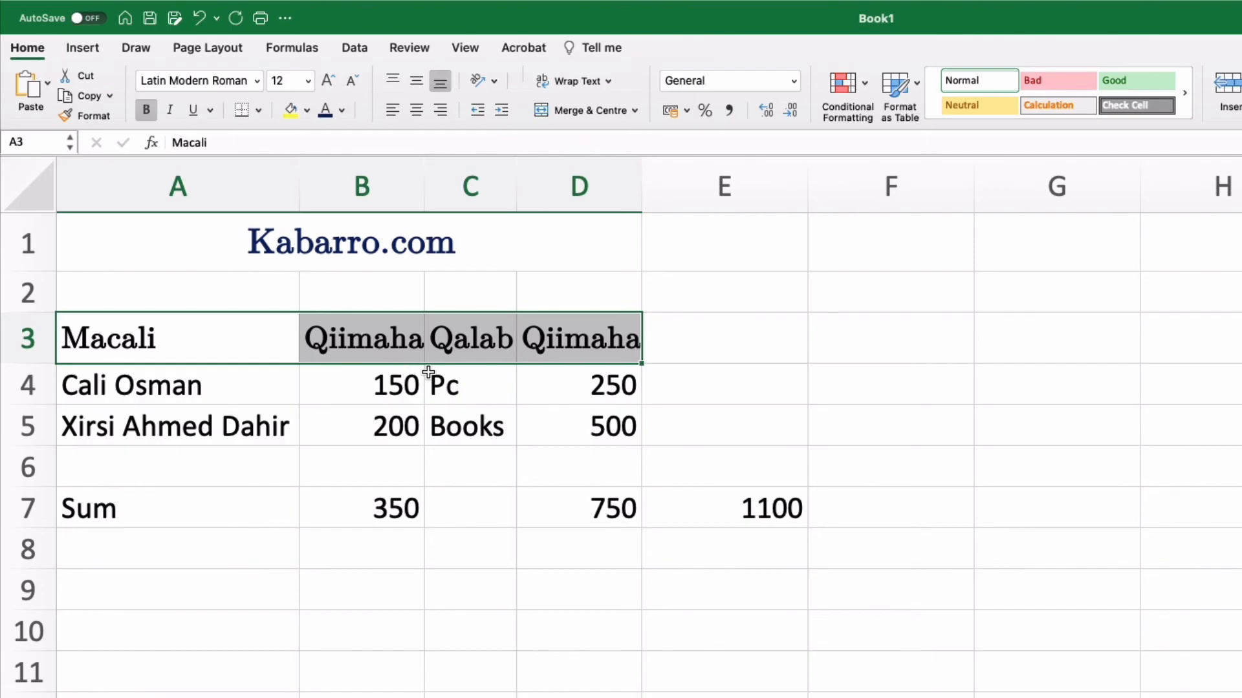
Apply the Latin Modern Roman font to the whole worksheet.
left_click(24, 180)
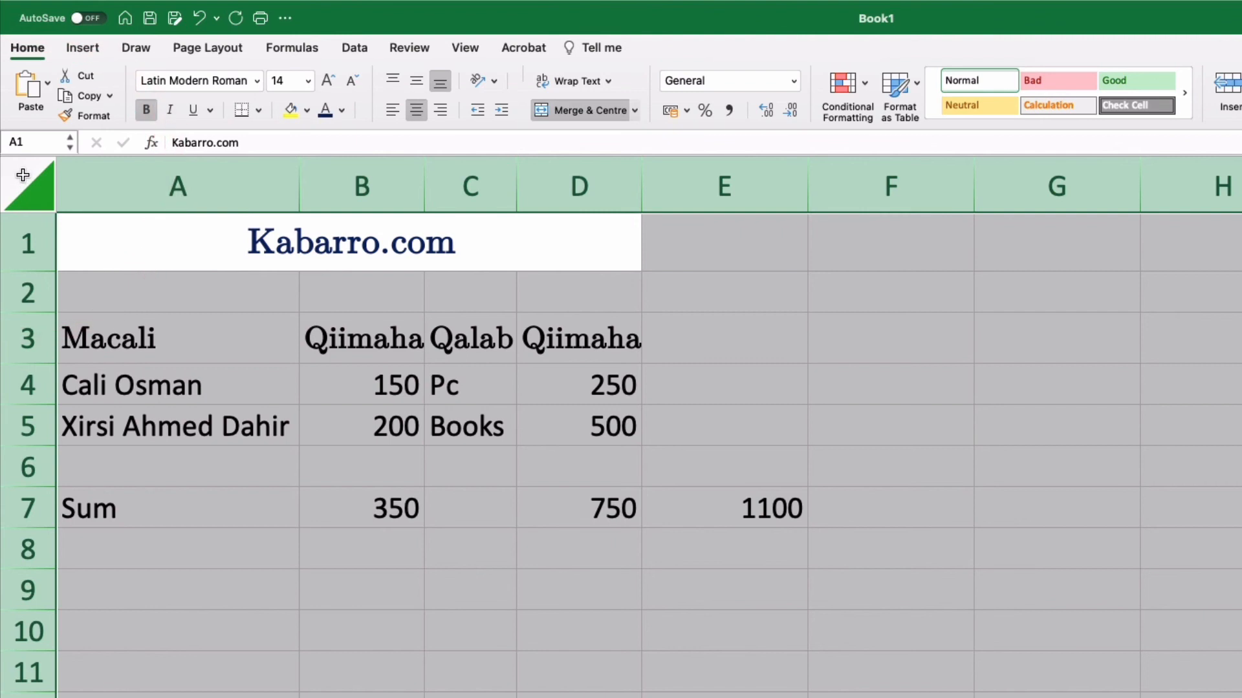
left_click(258, 81)
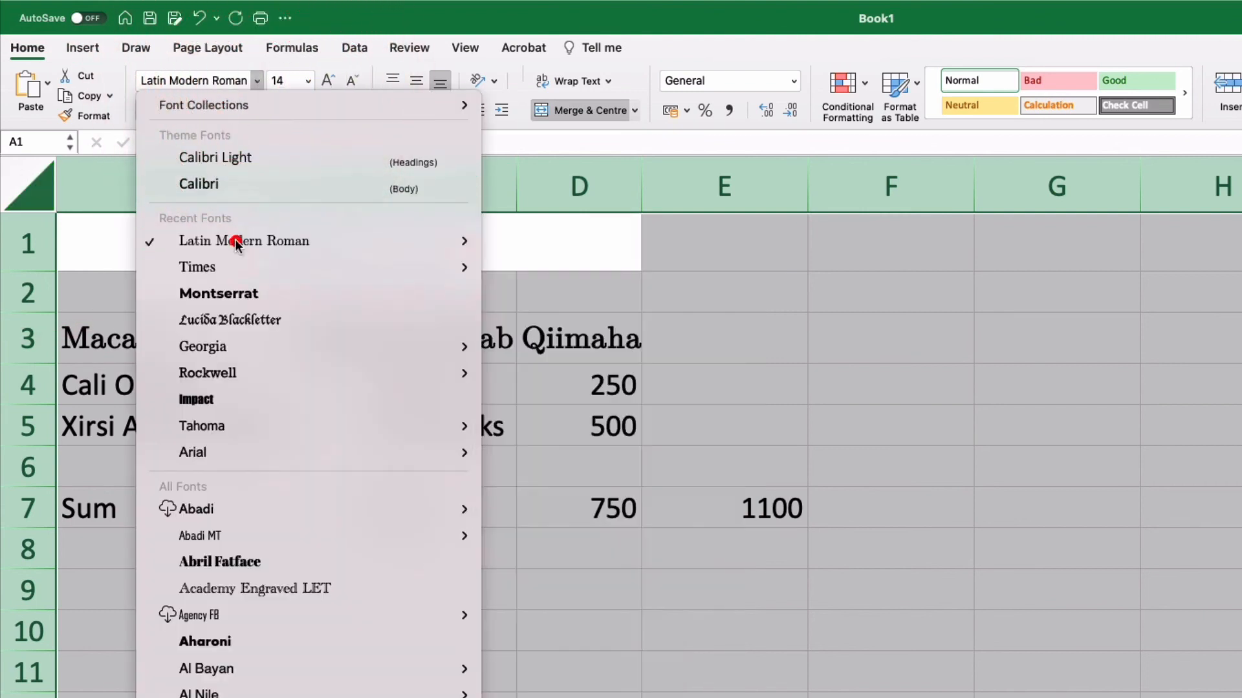
left_click(234, 241)
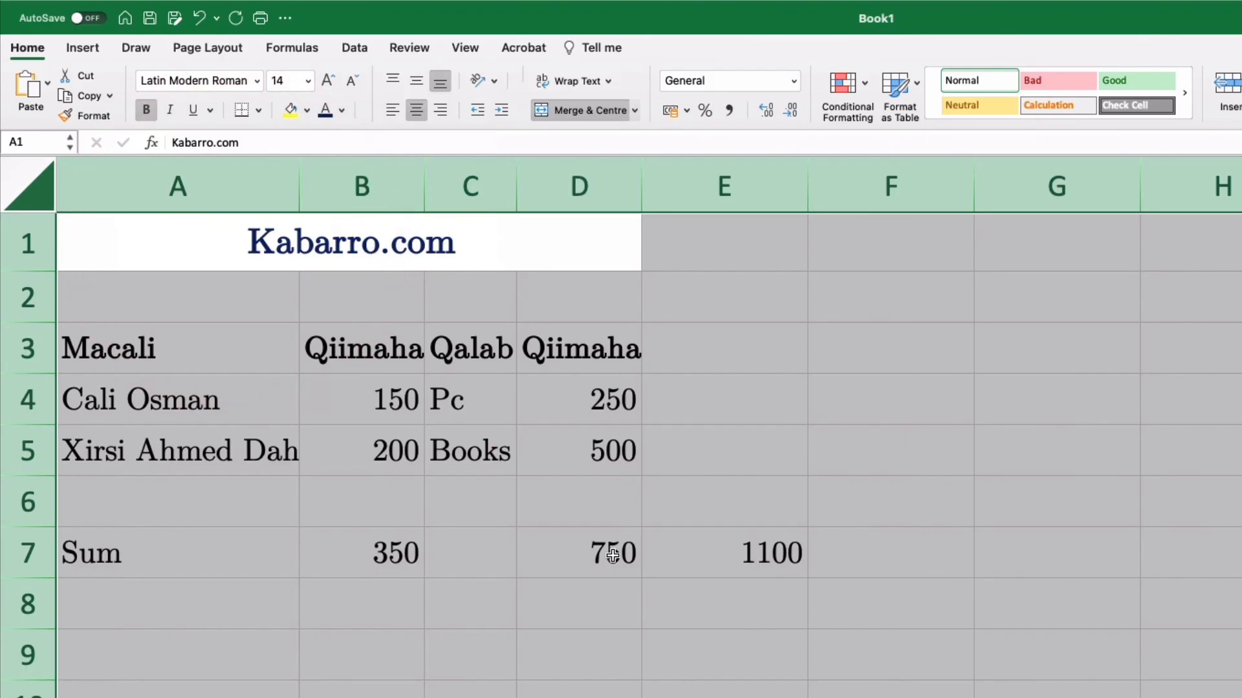
Try red as the text colour for the whole worksheet and undo it.
left_click(342, 109)
left_click(347, 316)
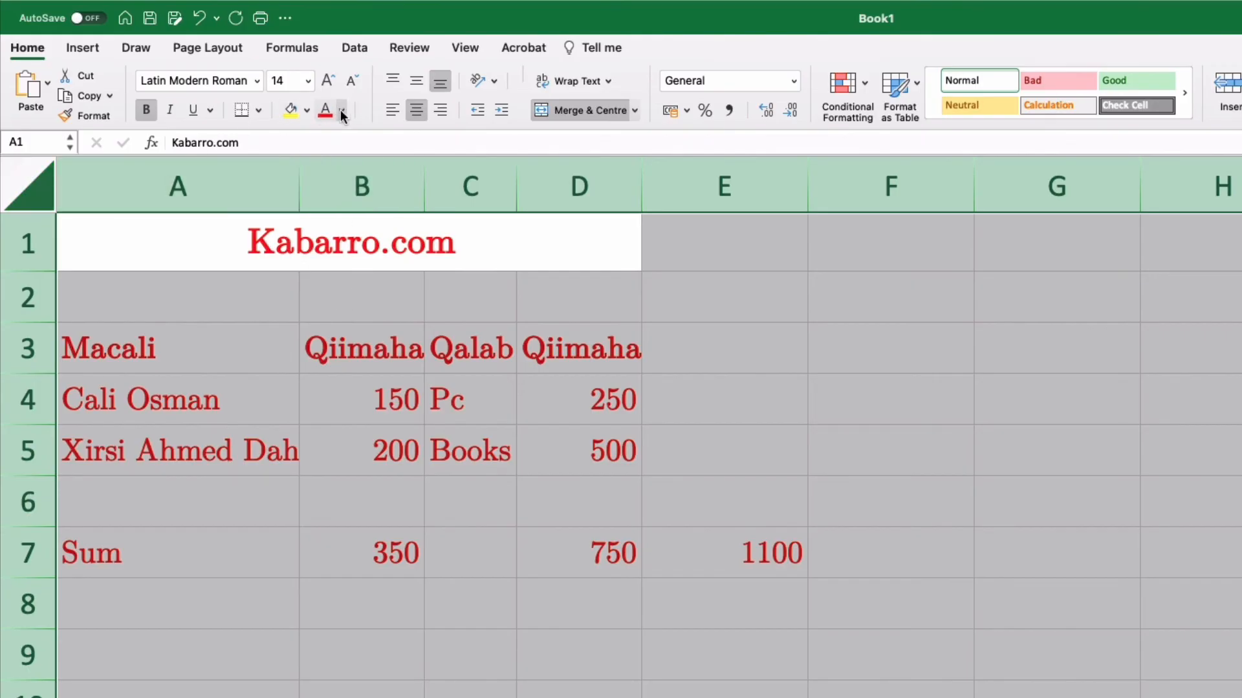
left_click(199, 19)
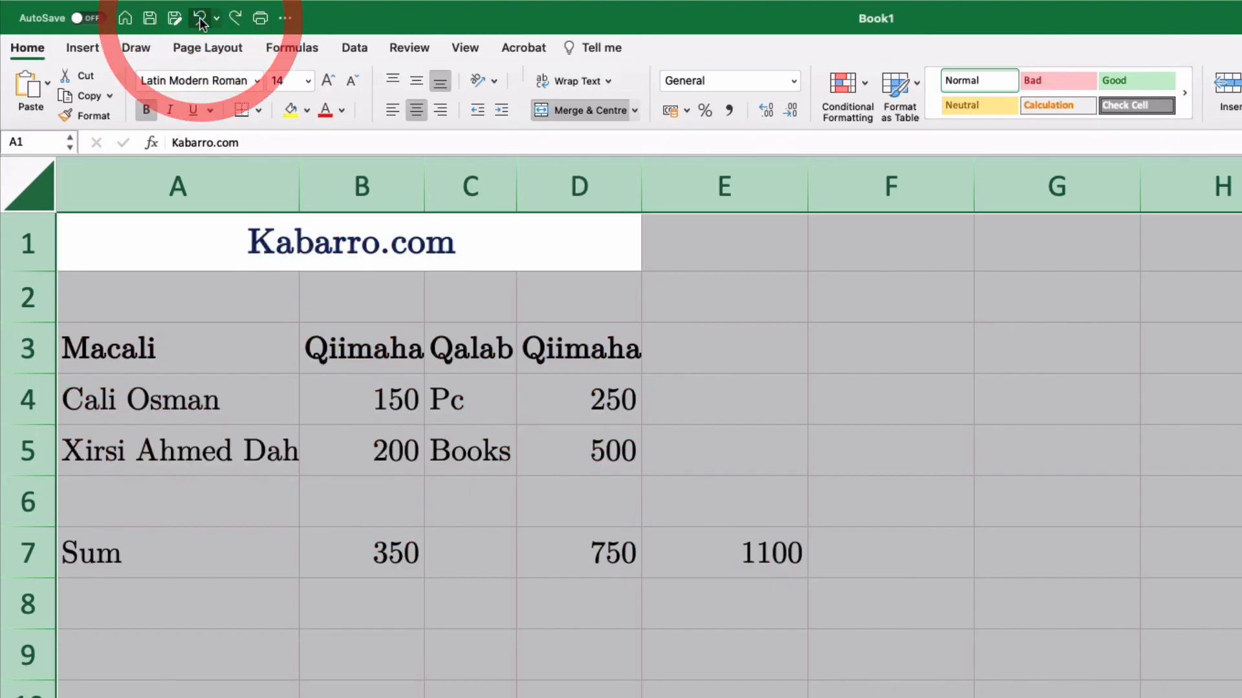
left_click(324, 450)
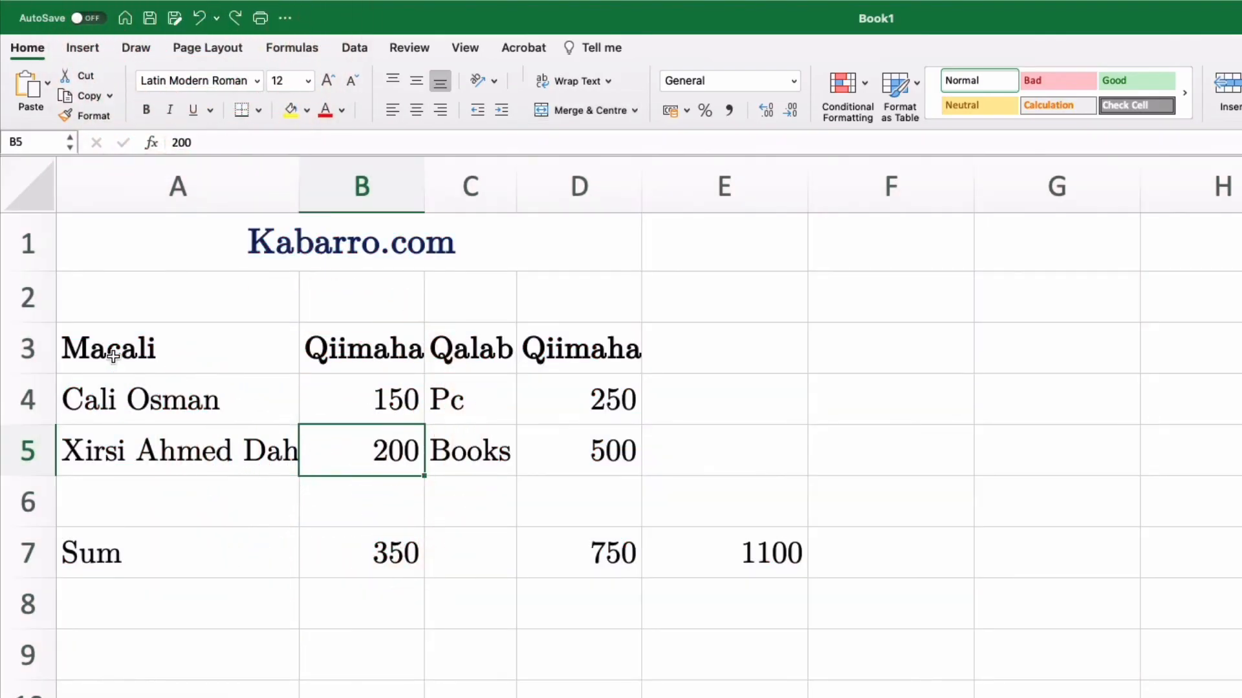
Fill the header cells A3 to D3 with a light blue theme colour.
left_click_drag(106, 355, 601, 370)
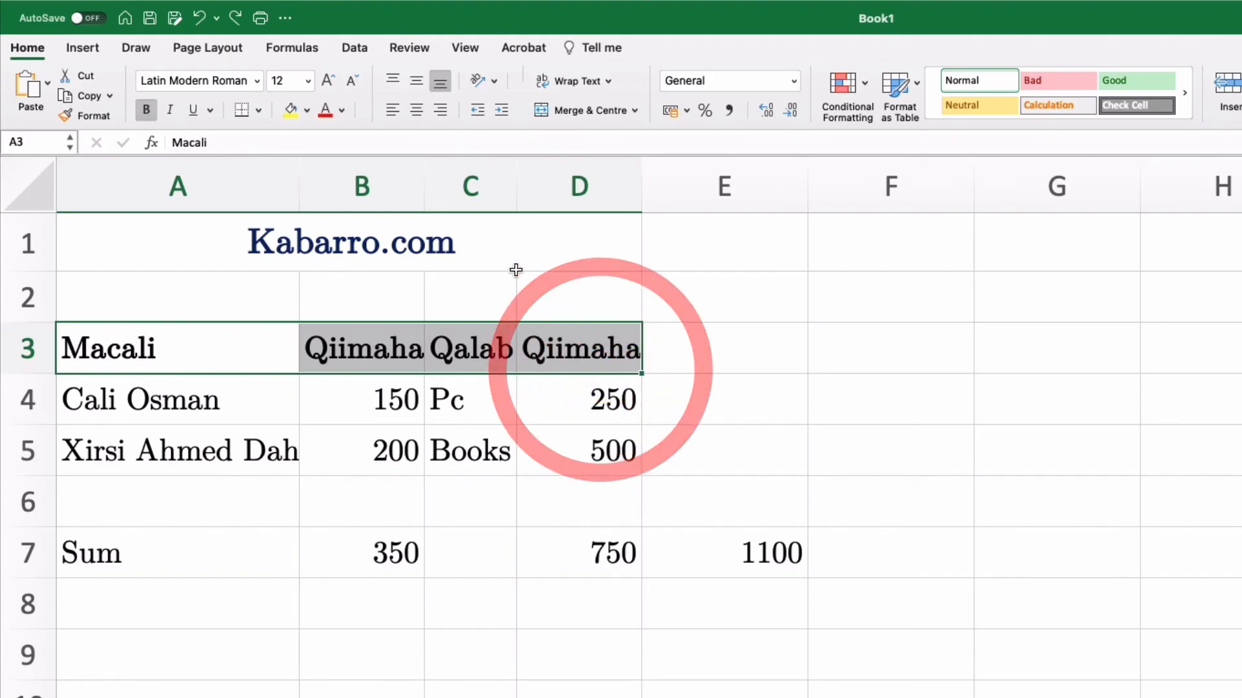
left_click(305, 115)
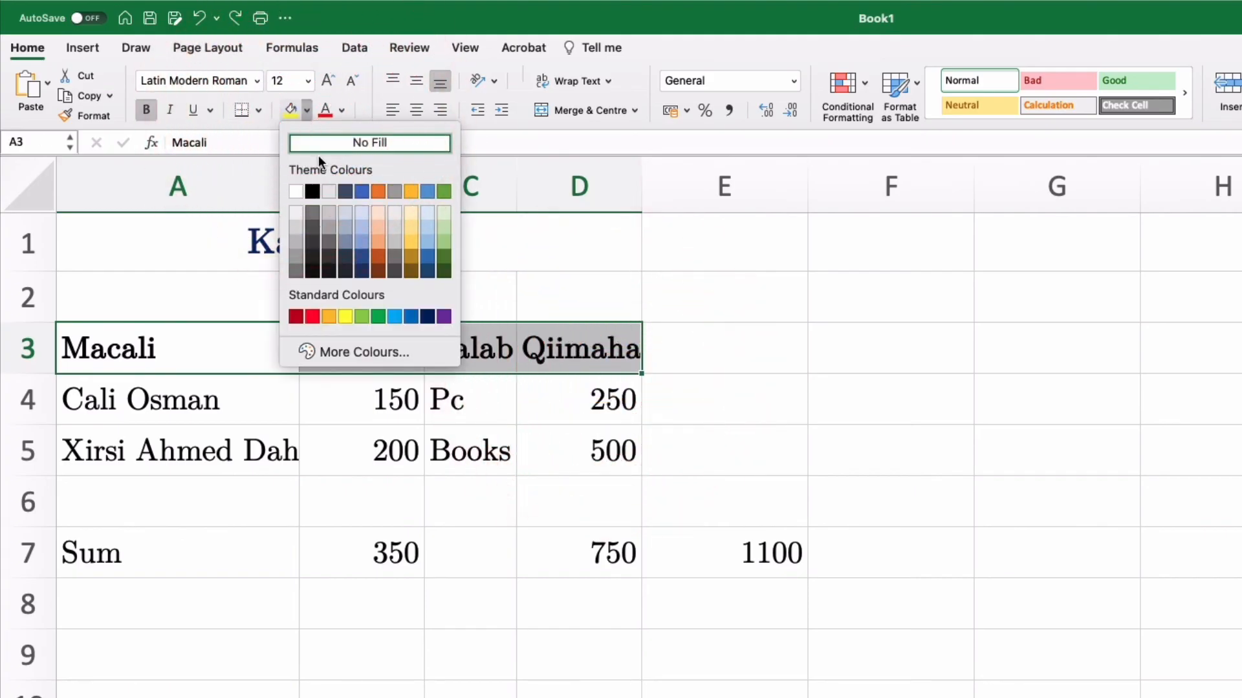
left_click(358, 220)
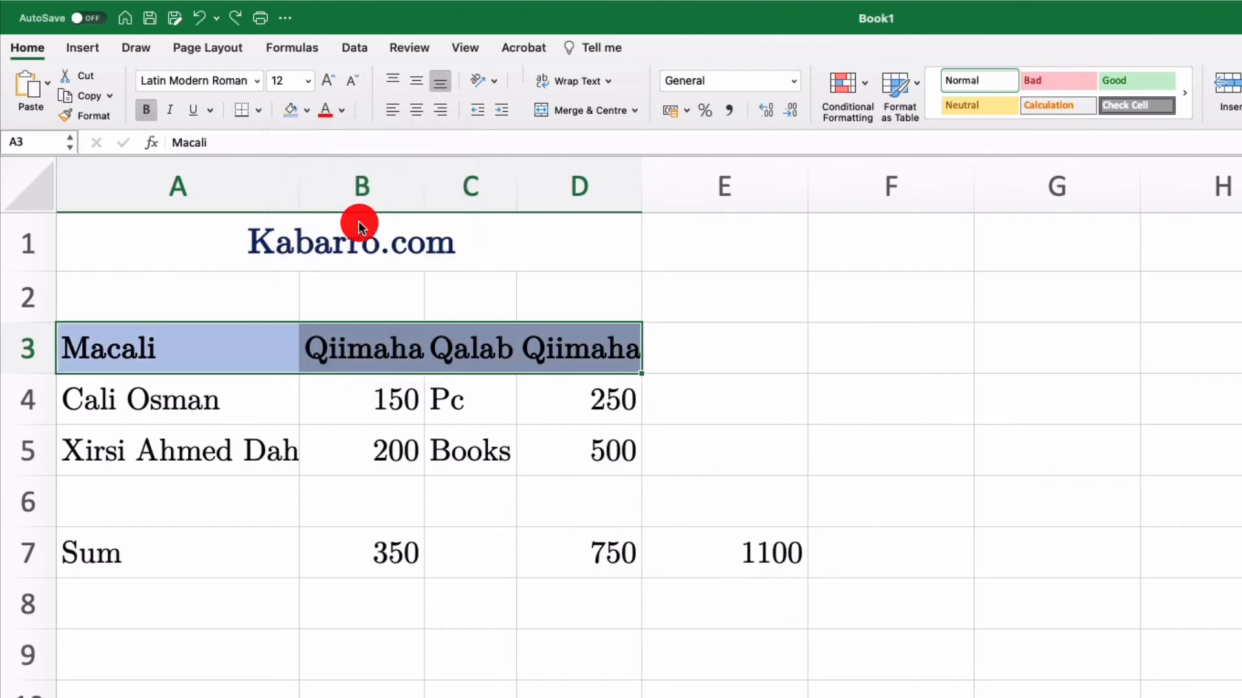
left_click(712, 323)
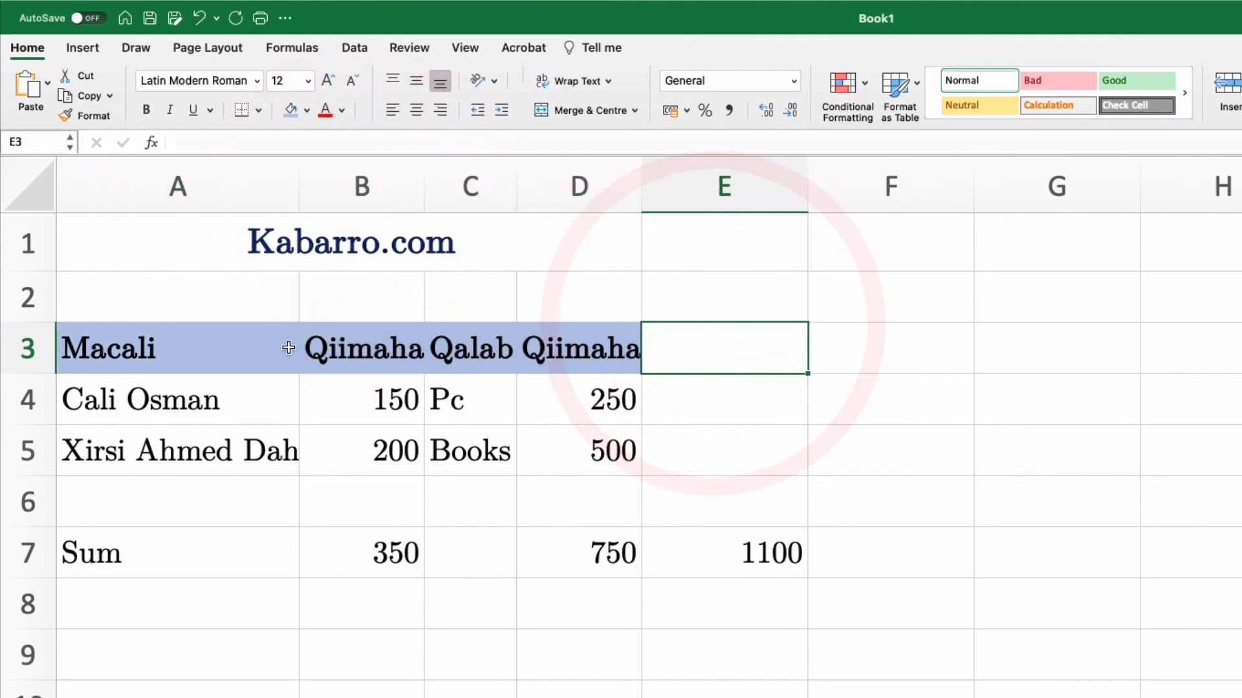
Fill the header cells A3 to D3 with black and set their text colour to white.
left_click_drag(200, 347, 573, 357)
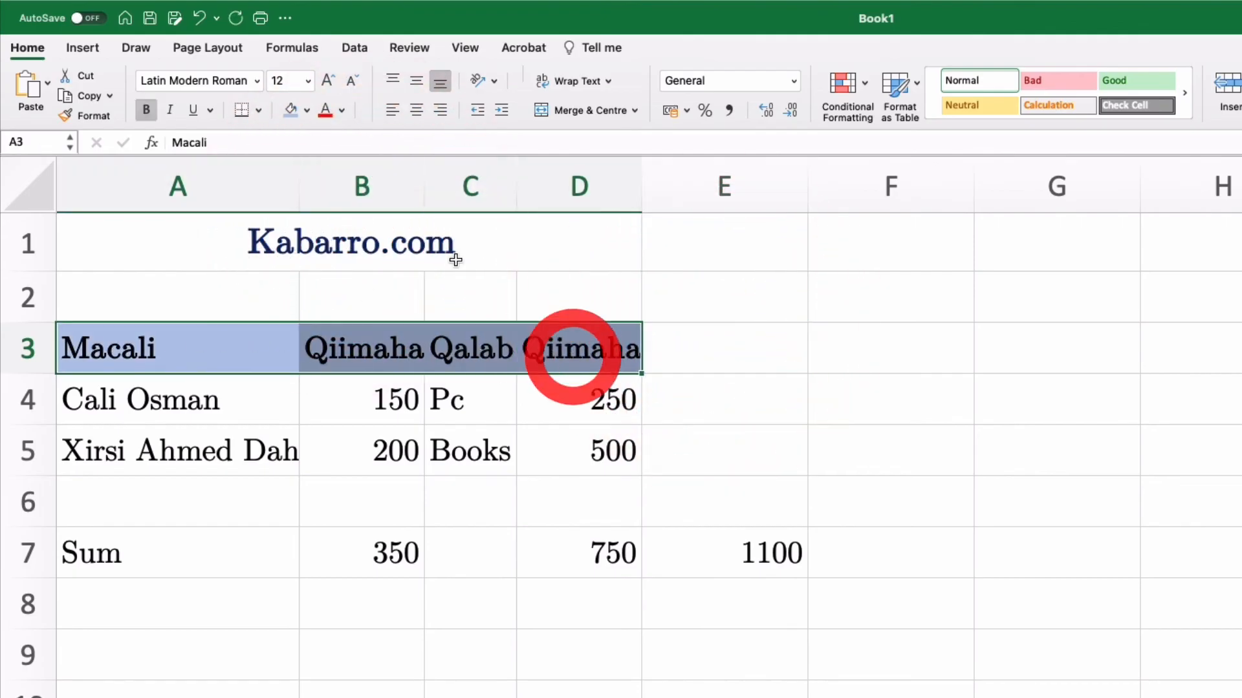
left_click(306, 111)
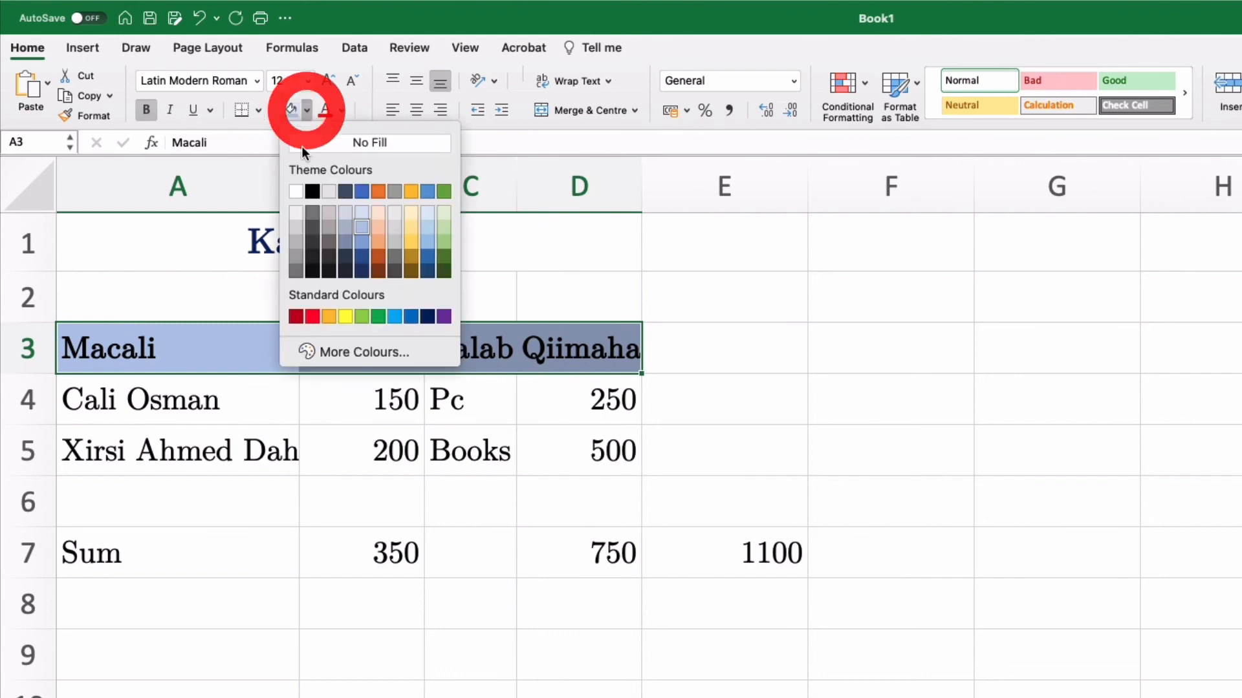
left_click(309, 193)
left_click(341, 110)
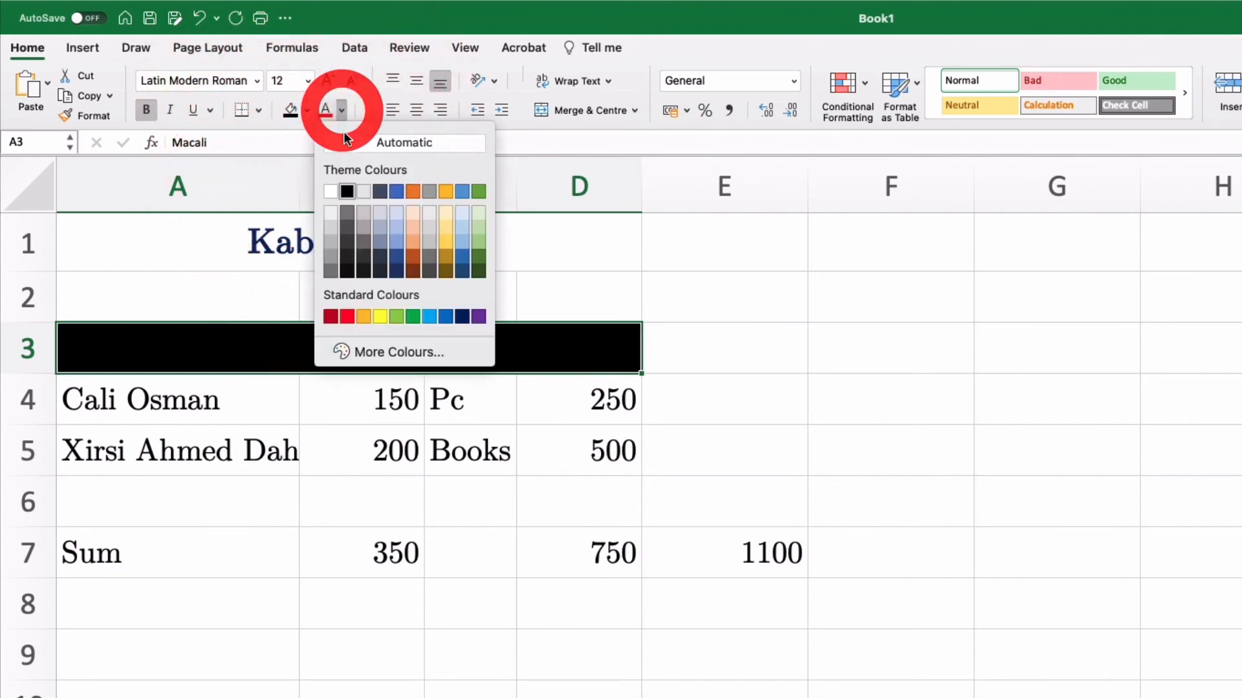
left_click(333, 189)
left_click(432, 611)
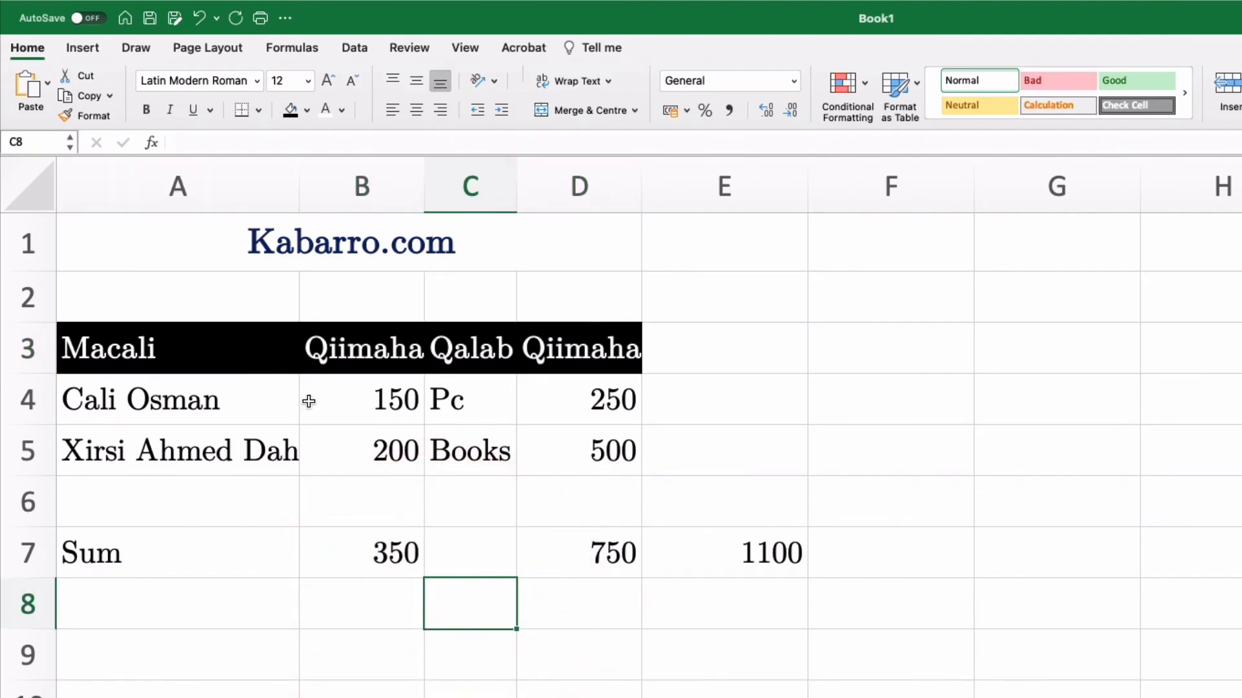
Resize columns A to E together, trying an equal width of 14.33, and autofit them to their contents.
left_click_drag(277, 186, 648, 188)
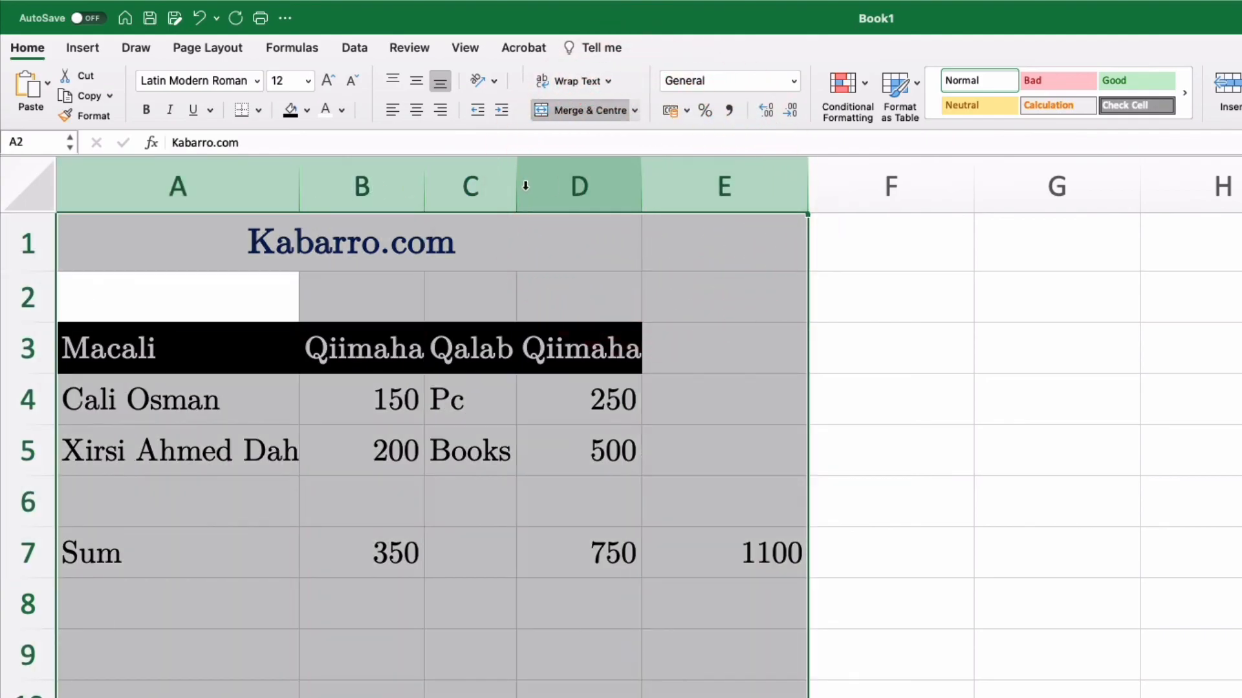
left_click_drag(514, 183, 529, 183)
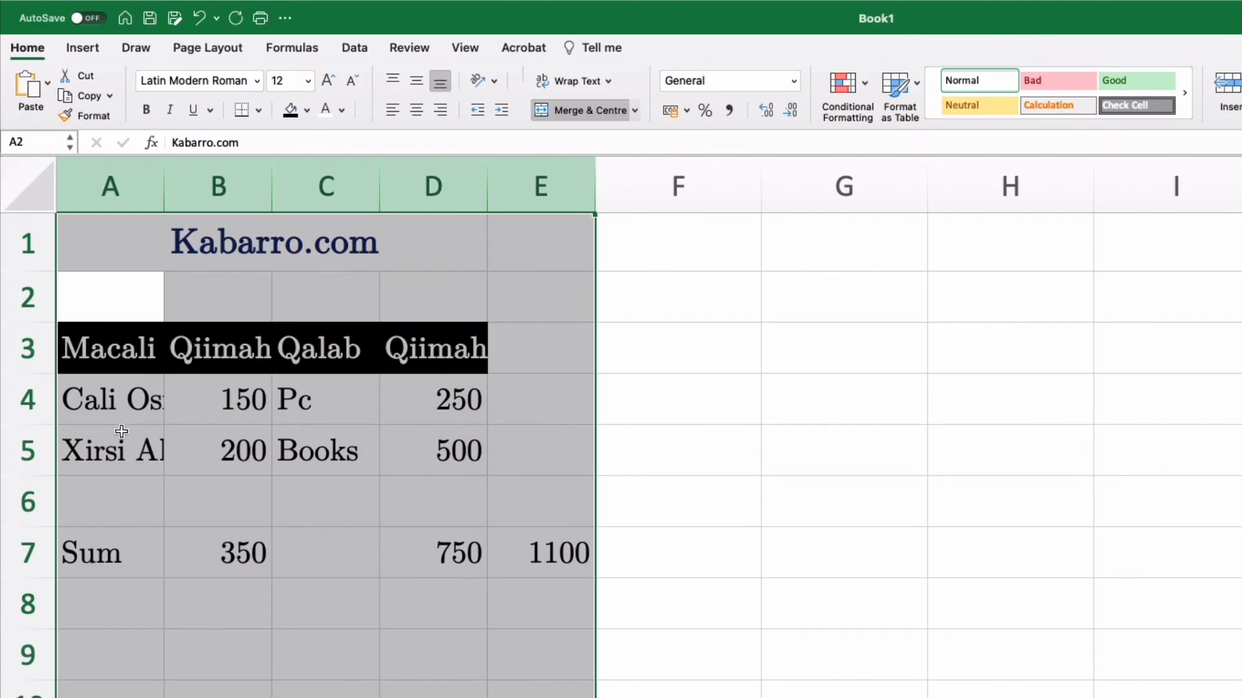
left_click_drag(162, 194, 288, 200)
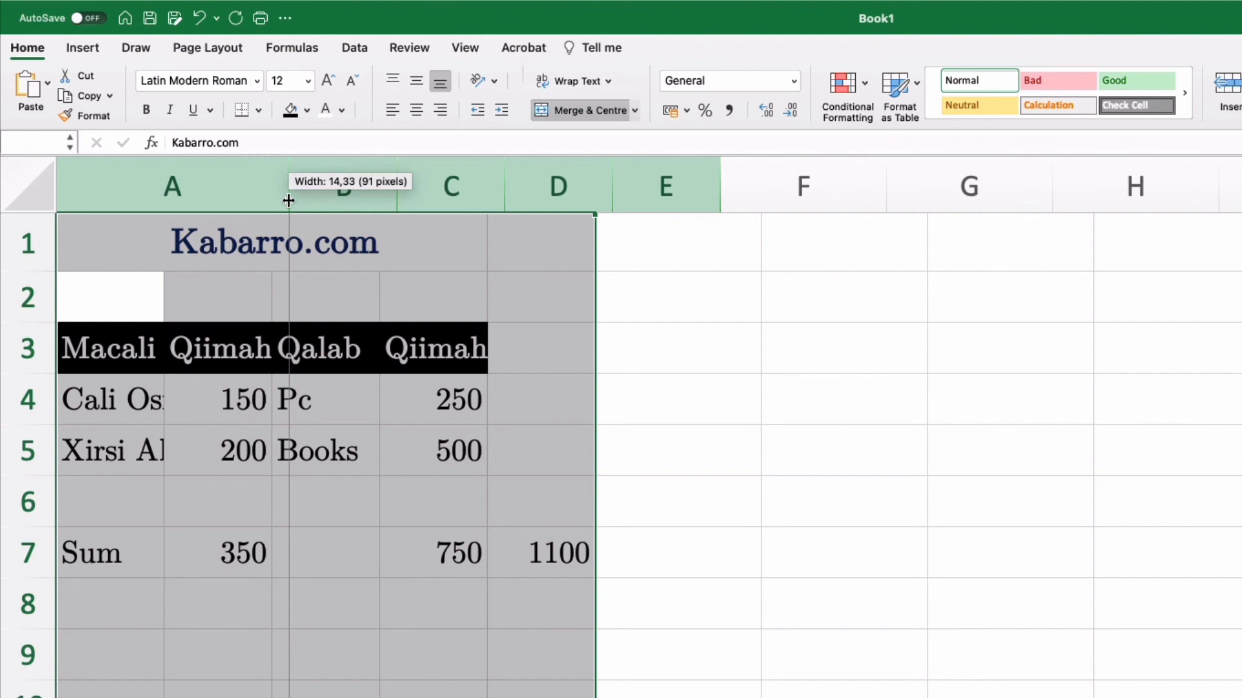
left_click_drag(289, 201, 288, 201)
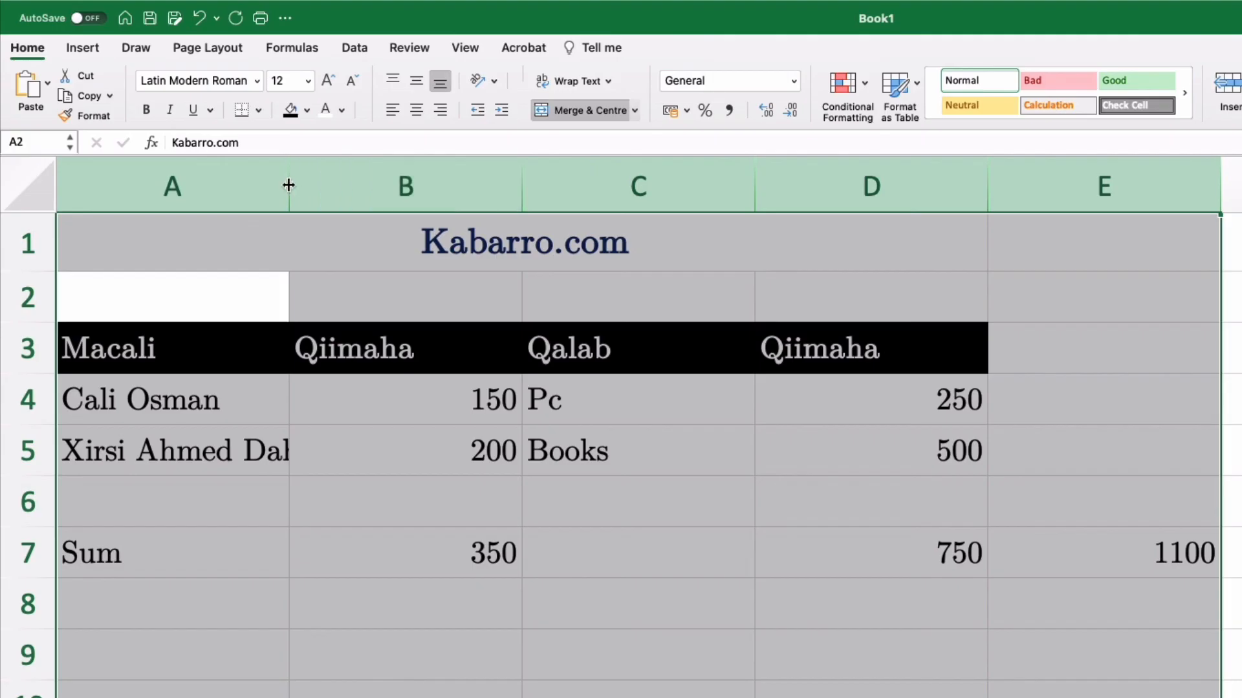
double_click(288, 186)
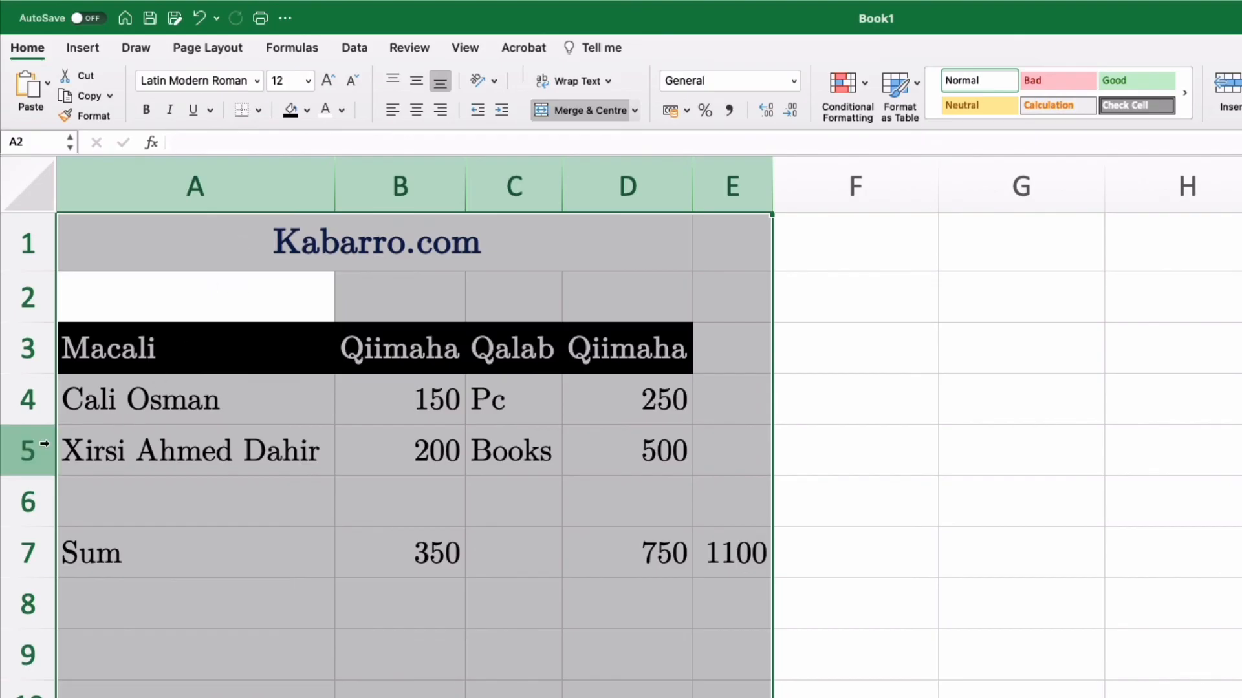
Increase the height of rows 1 to 7 together to one equal, taller size.
left_click_drag(26, 244, 9, 553)
left_click_drag(39, 425, 39, 446)
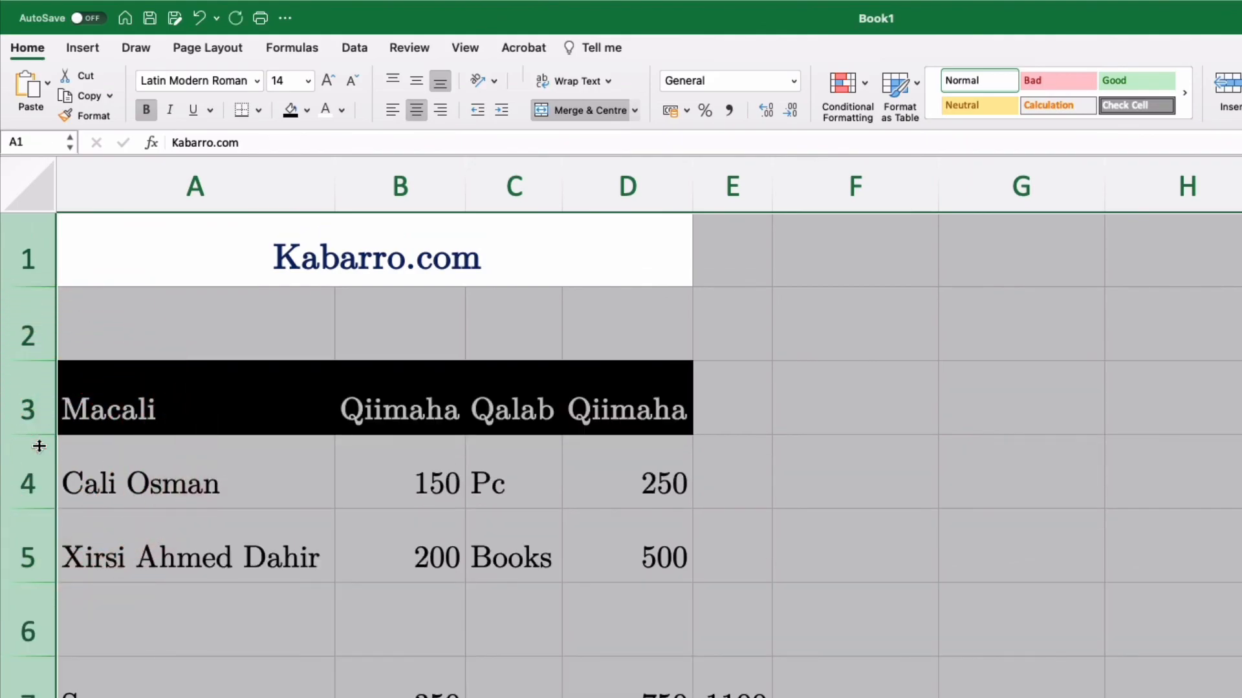
left_click(91, 631)
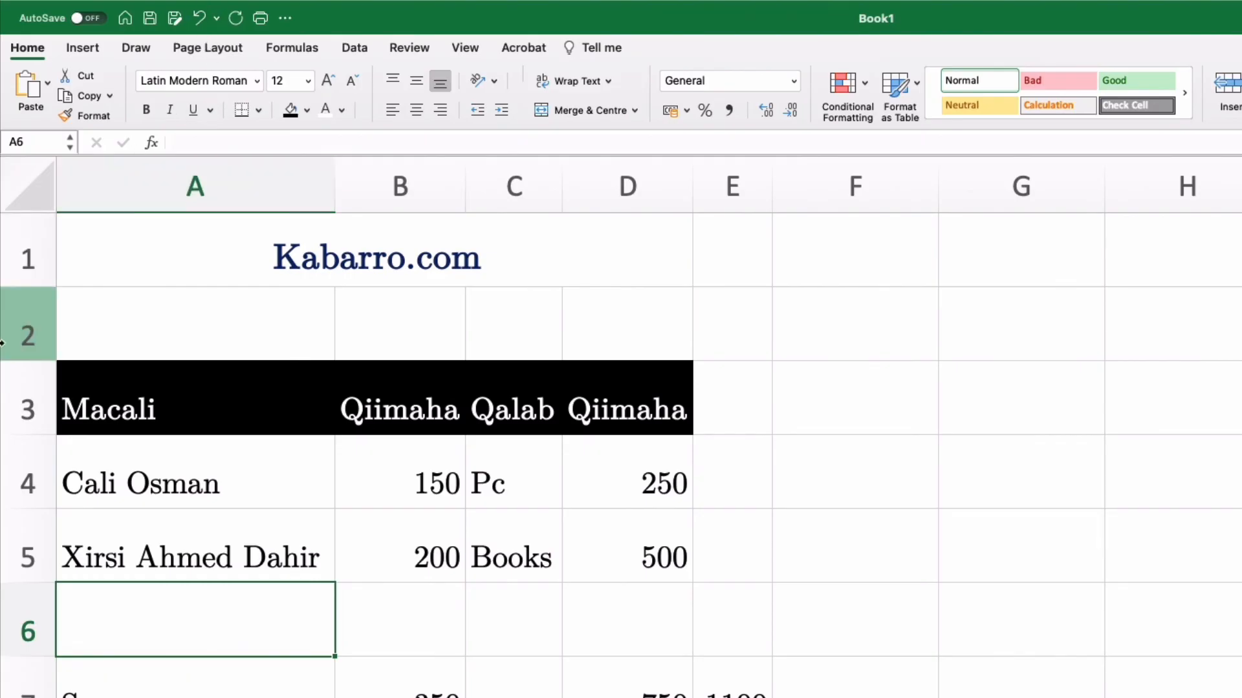
Reduce the height of rows 2 to 7 together, leaving out the title row.
left_click_drag(29, 349, 33, 696)
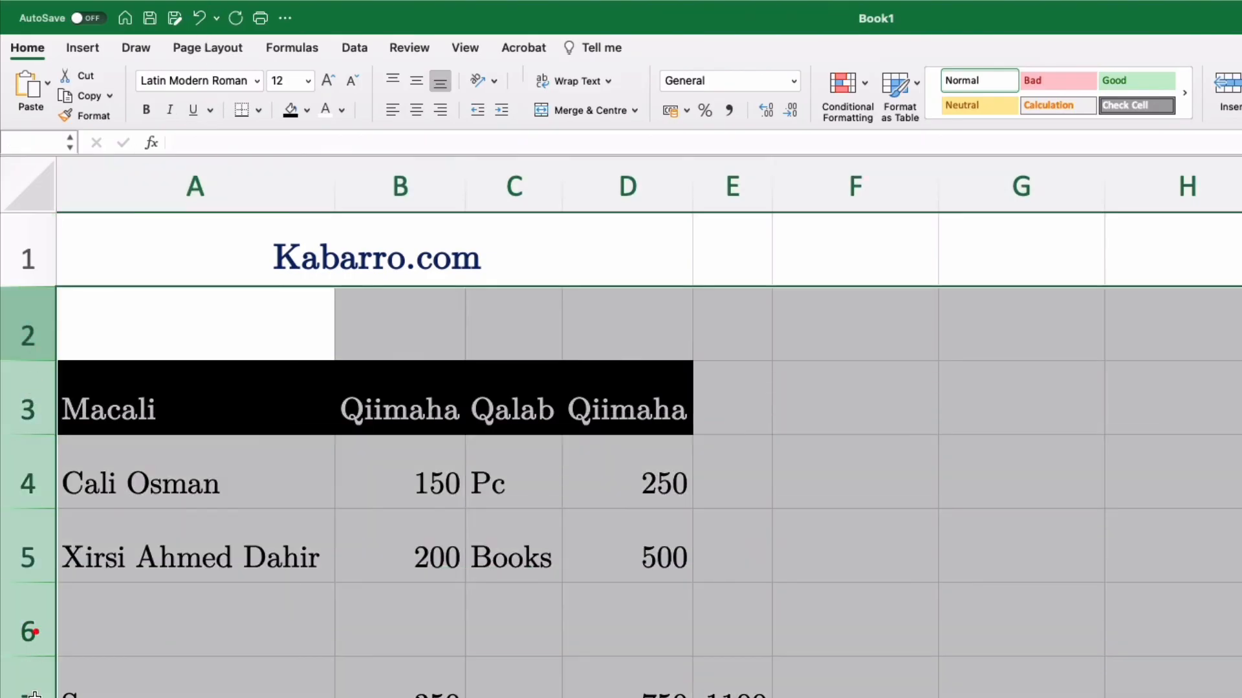
left_click_drag(44, 431, 15, 411)
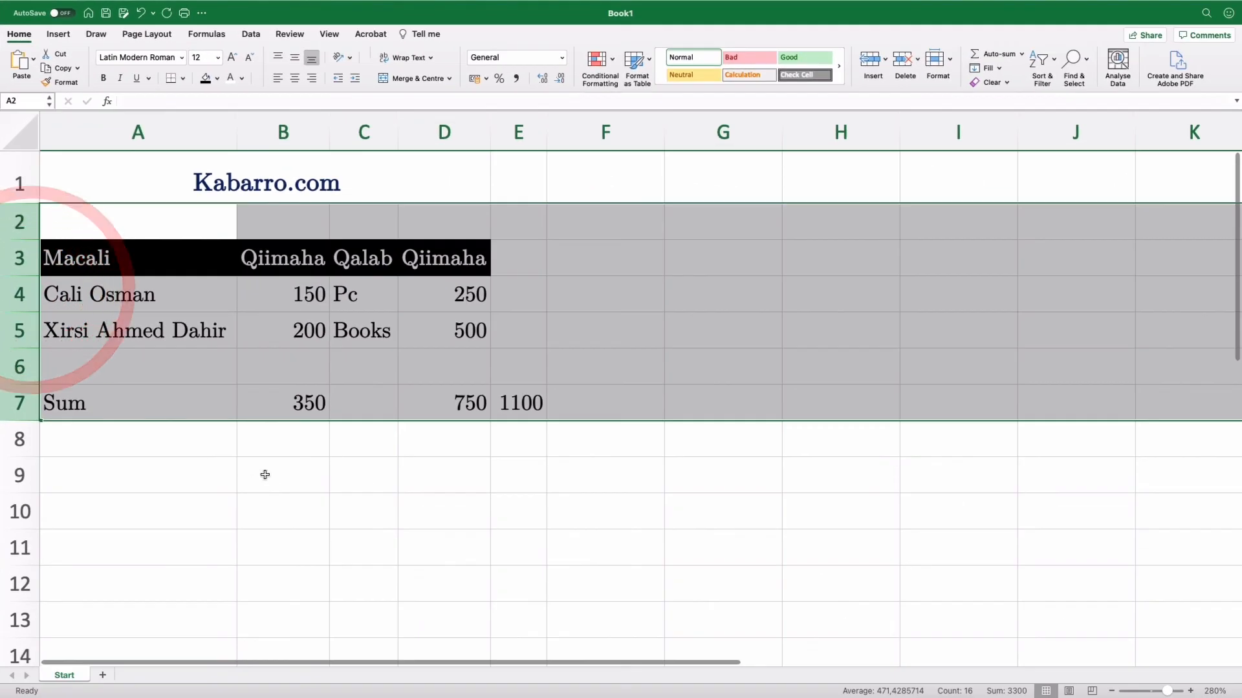
left_click(264, 474)
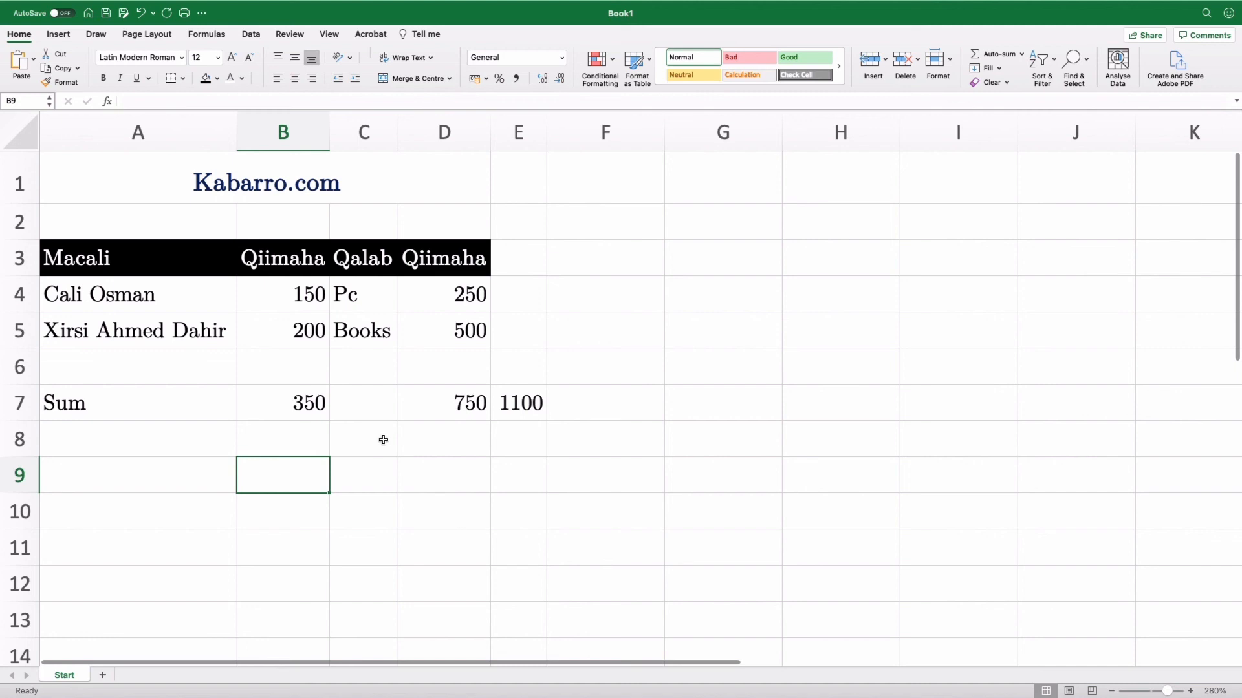
left_click(58, 36)
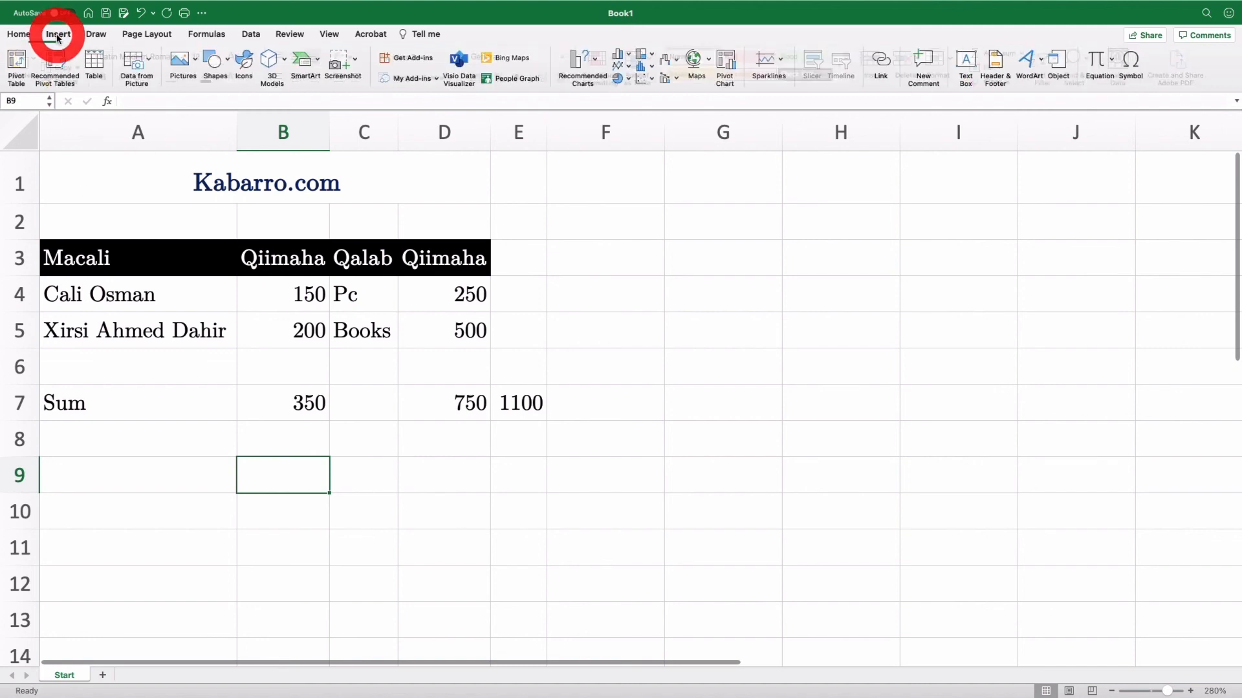
left_click(196, 63)
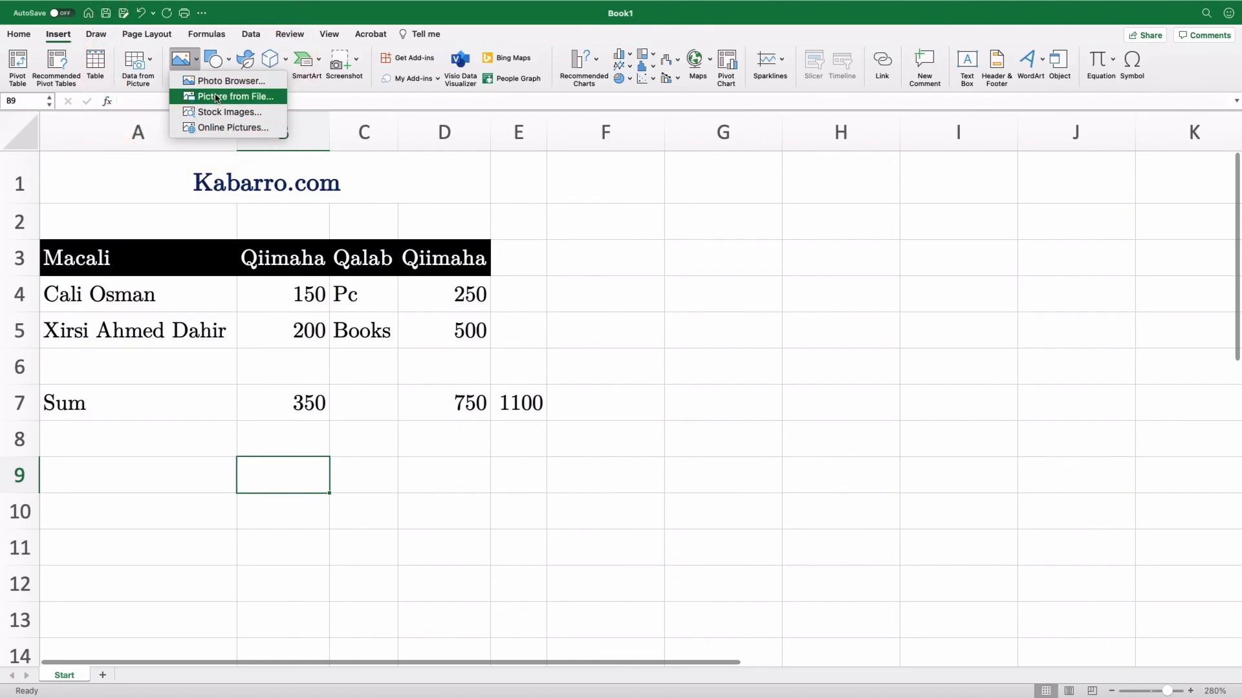
left_click(606, 249)
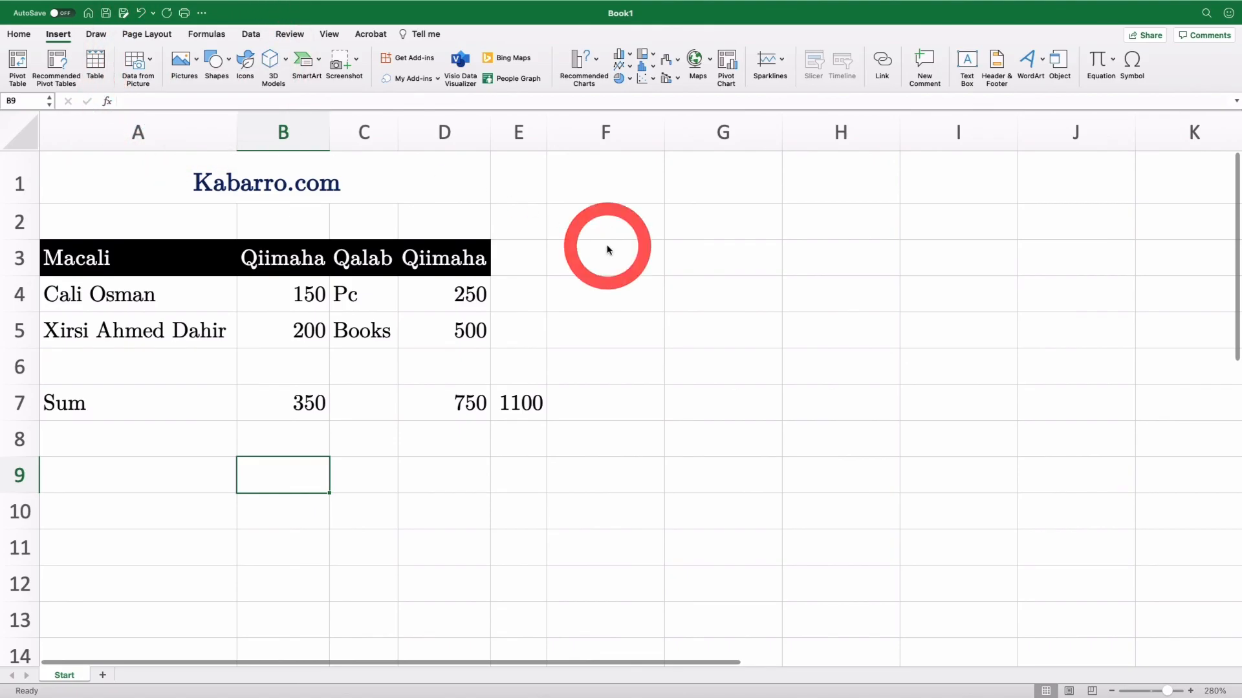
left_click(610, 398)
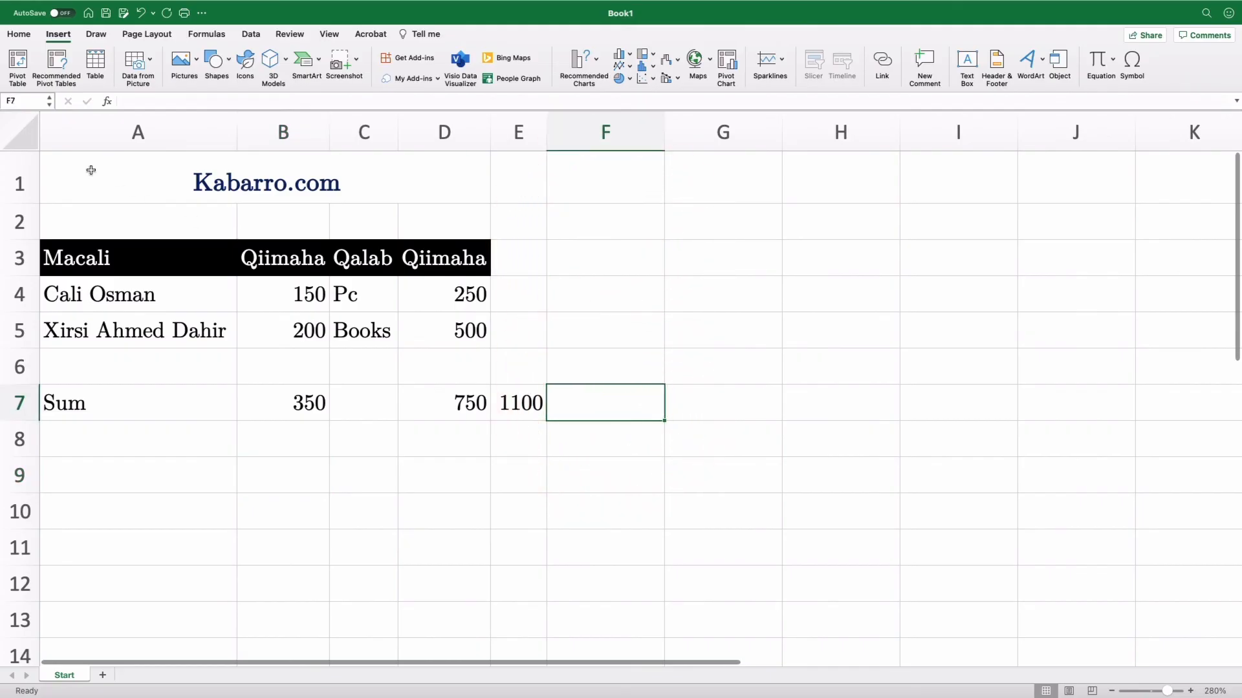
Set the print area to the range A1 to D10.
left_click_drag(85, 168, 350, 499)
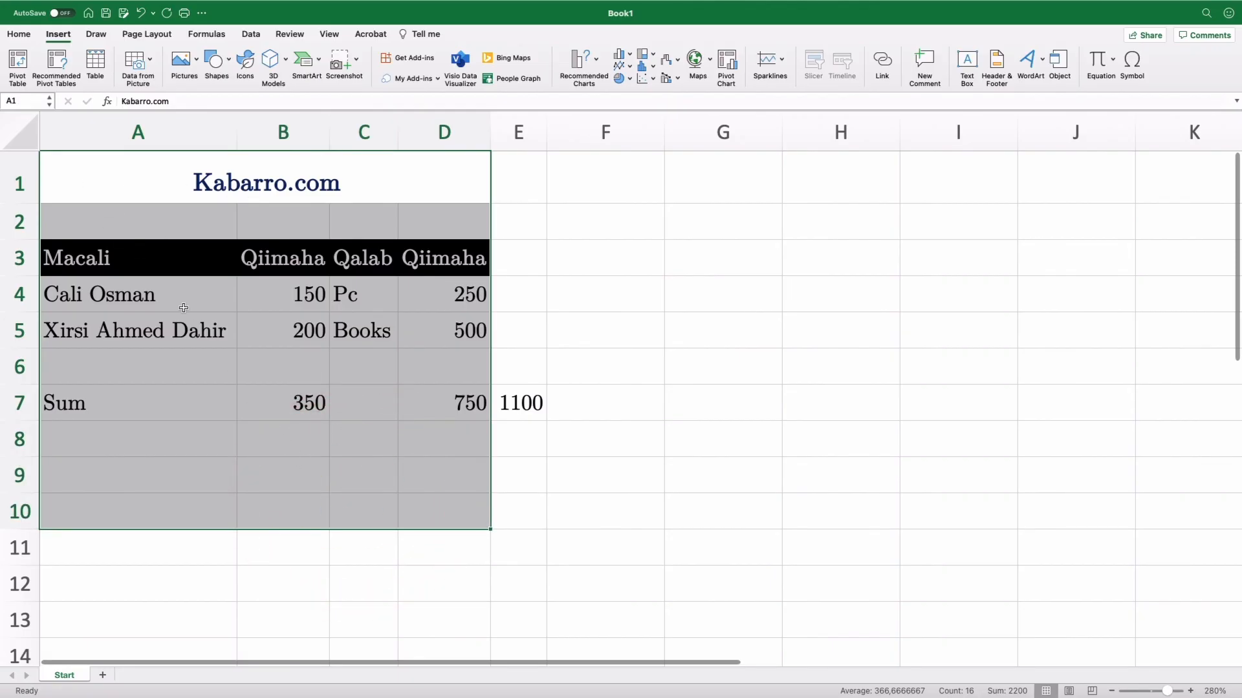
left_click(79, 8)
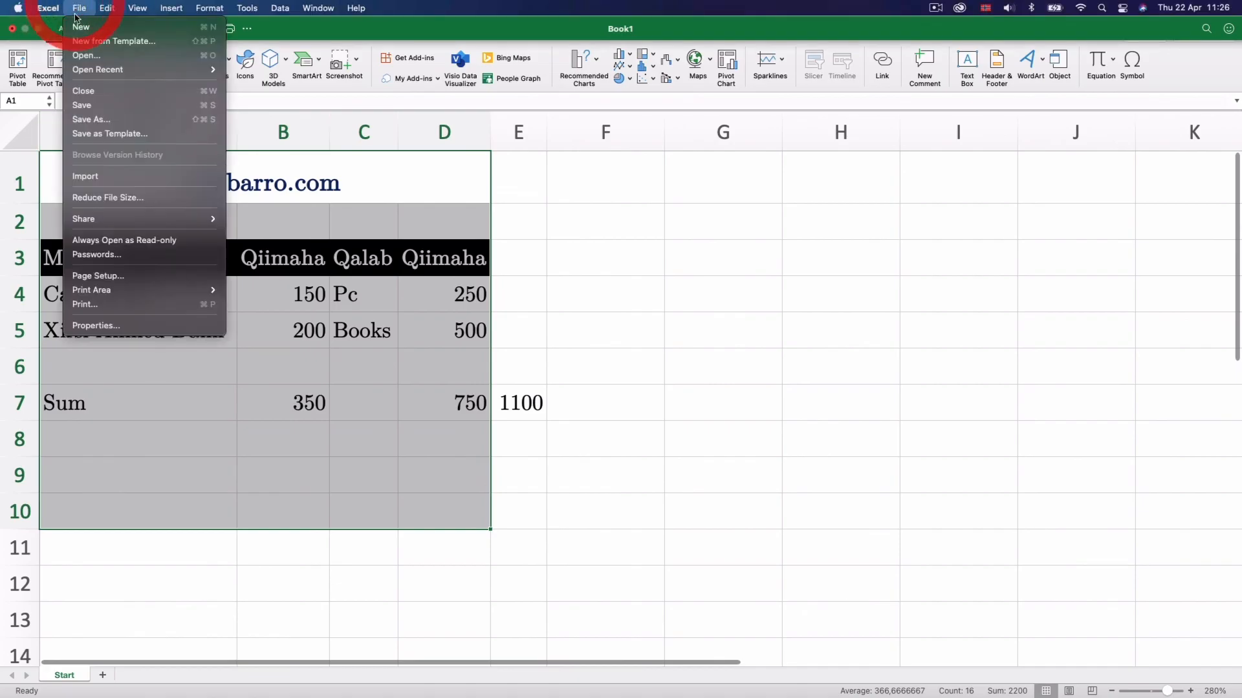
mouse_move(82, 294)
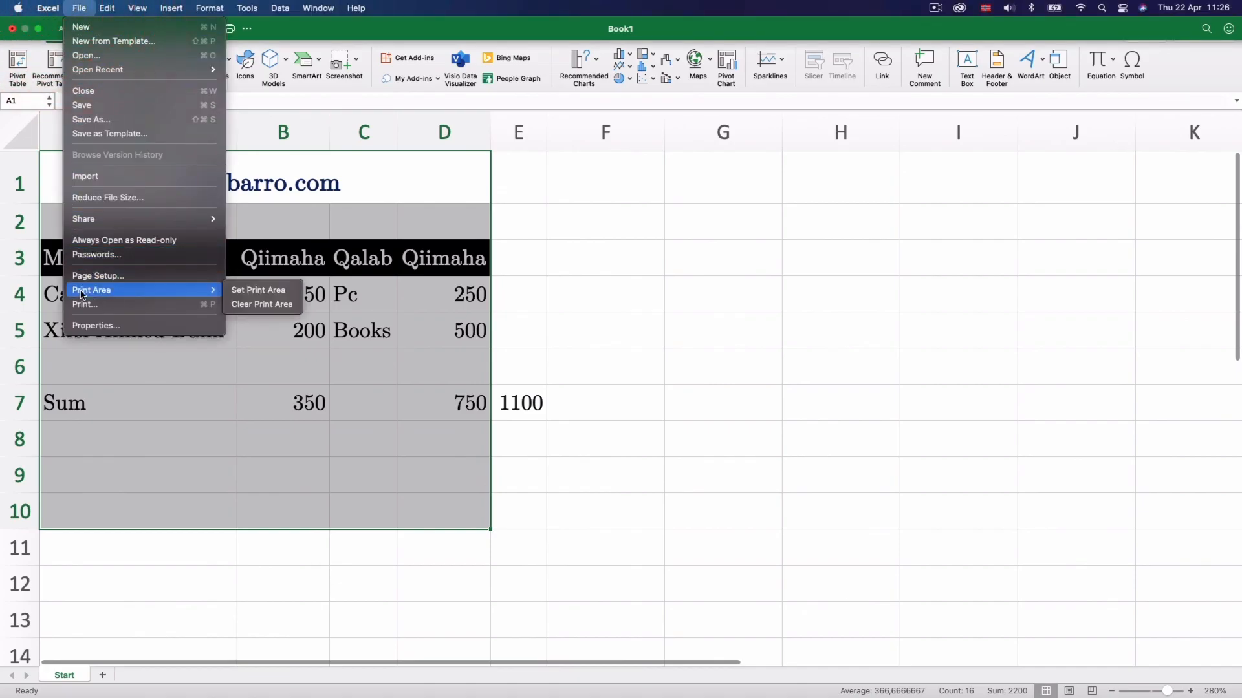
left_click(254, 291)
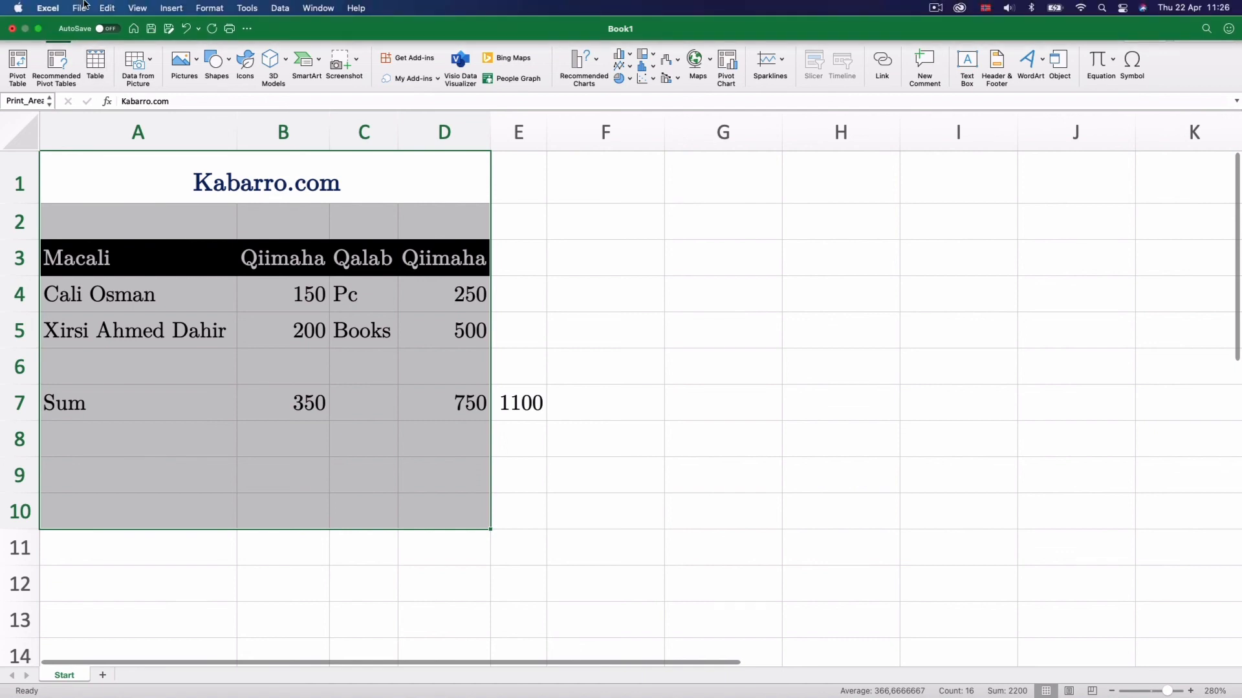
Review the print preview and print options for the defined print area, and leave without printing.
left_click(83, 6)
left_click(91, 308)
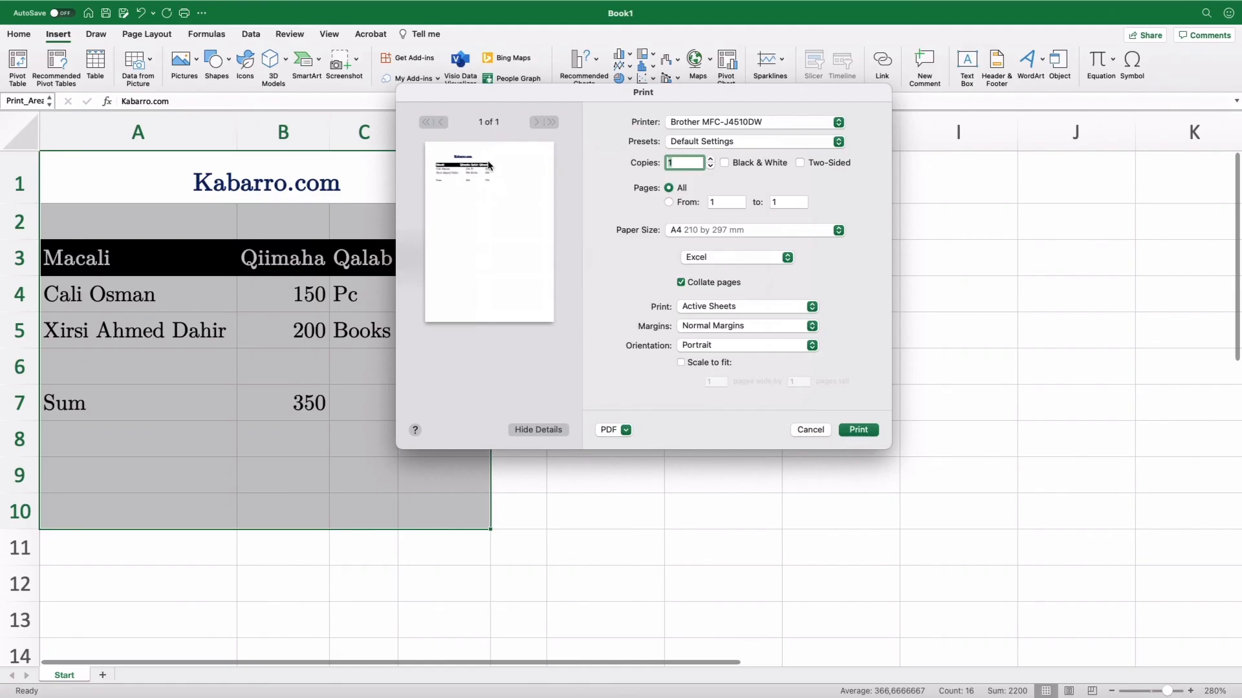
left_click(682, 363)
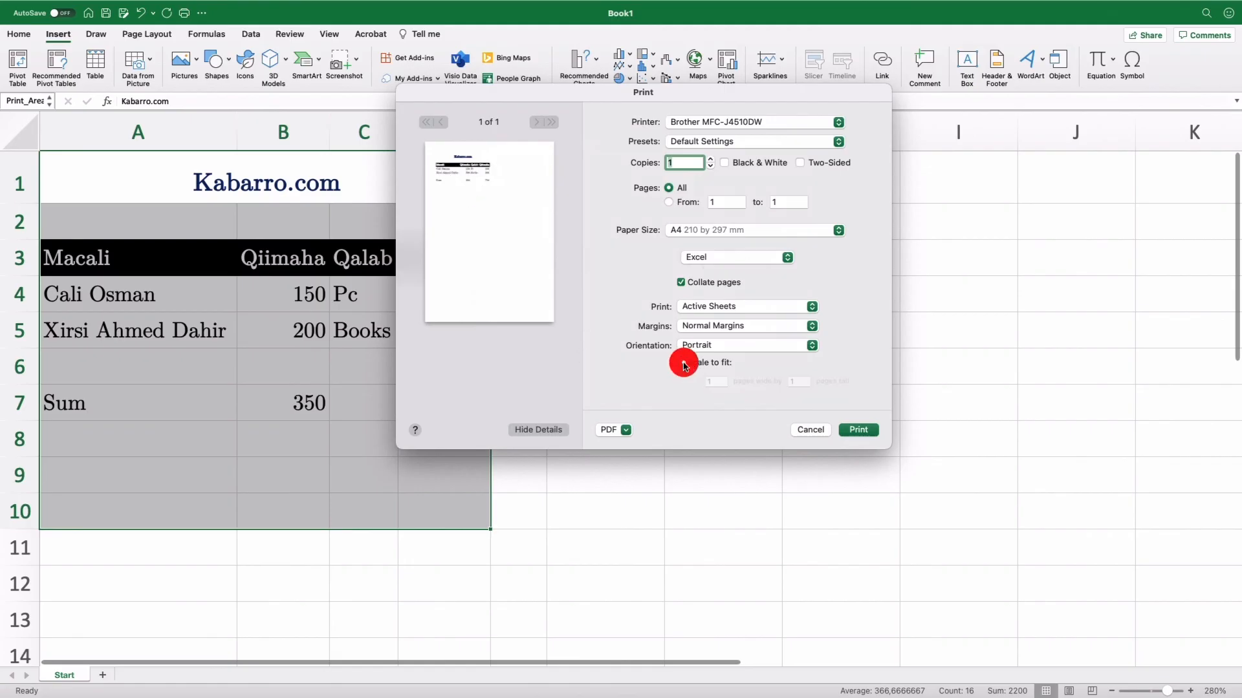
left_click(810, 430)
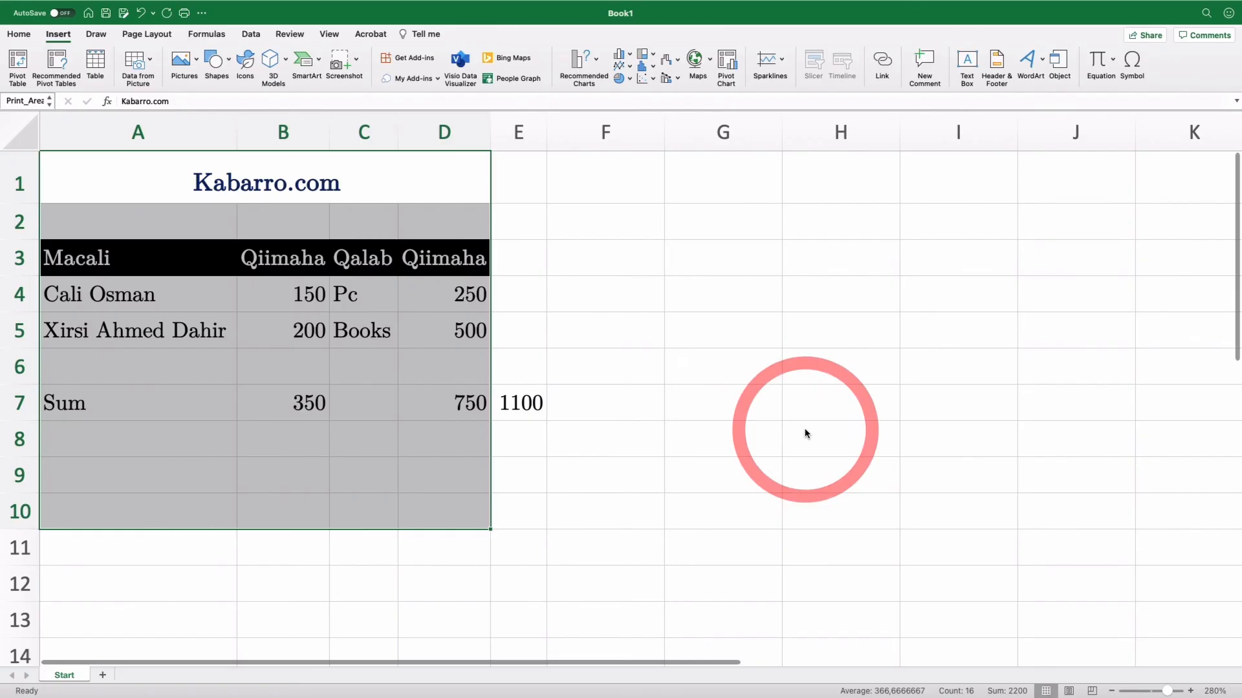
left_click(715, 424)
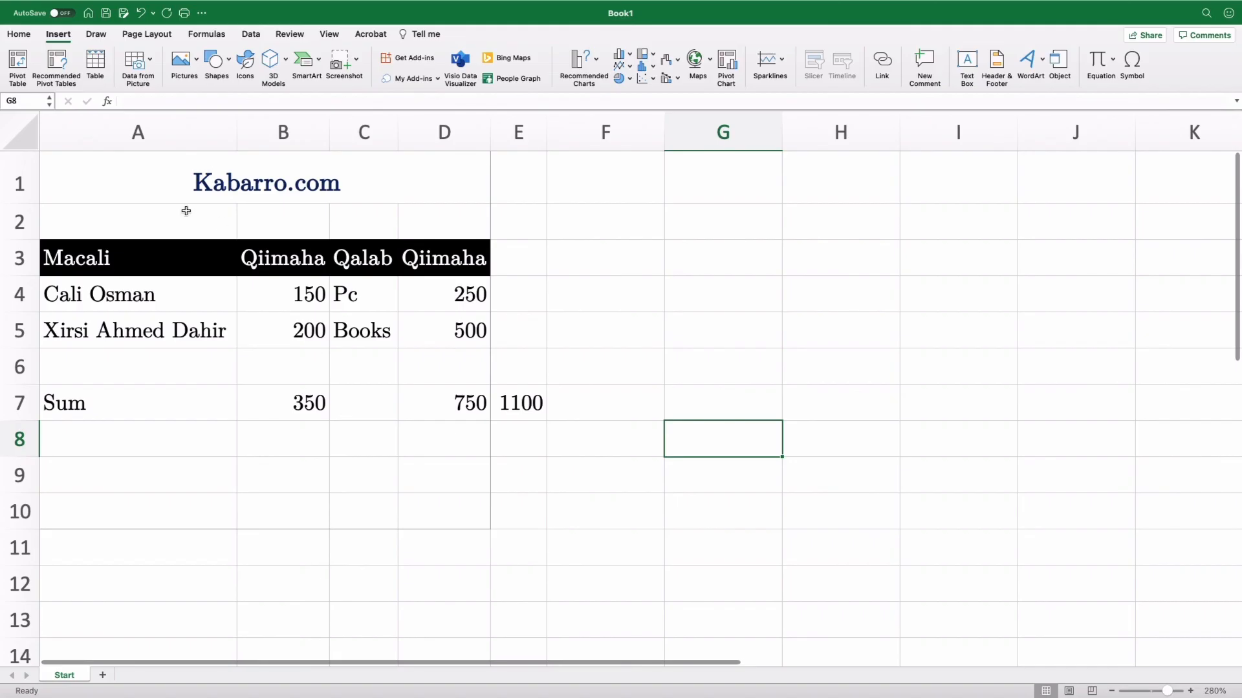
Create a new folder named Test inside Downloads and save the workbook there as Book1.xlsx.
left_click(107, 18)
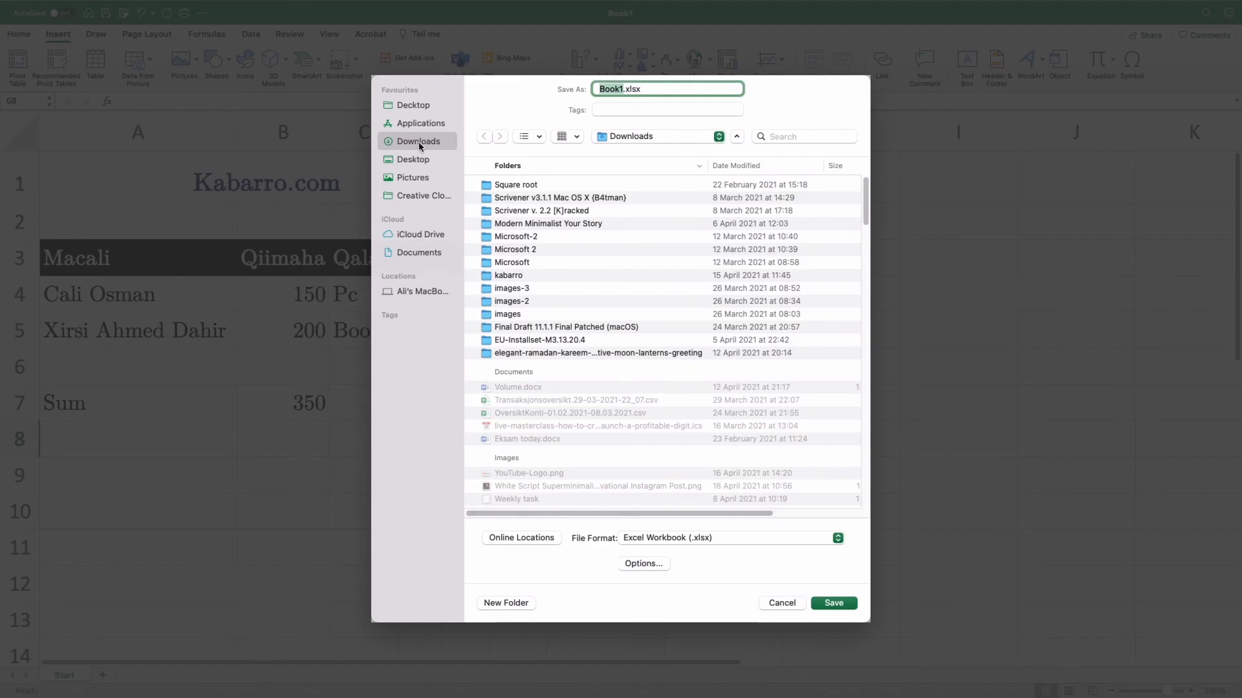
left_click(502, 606)
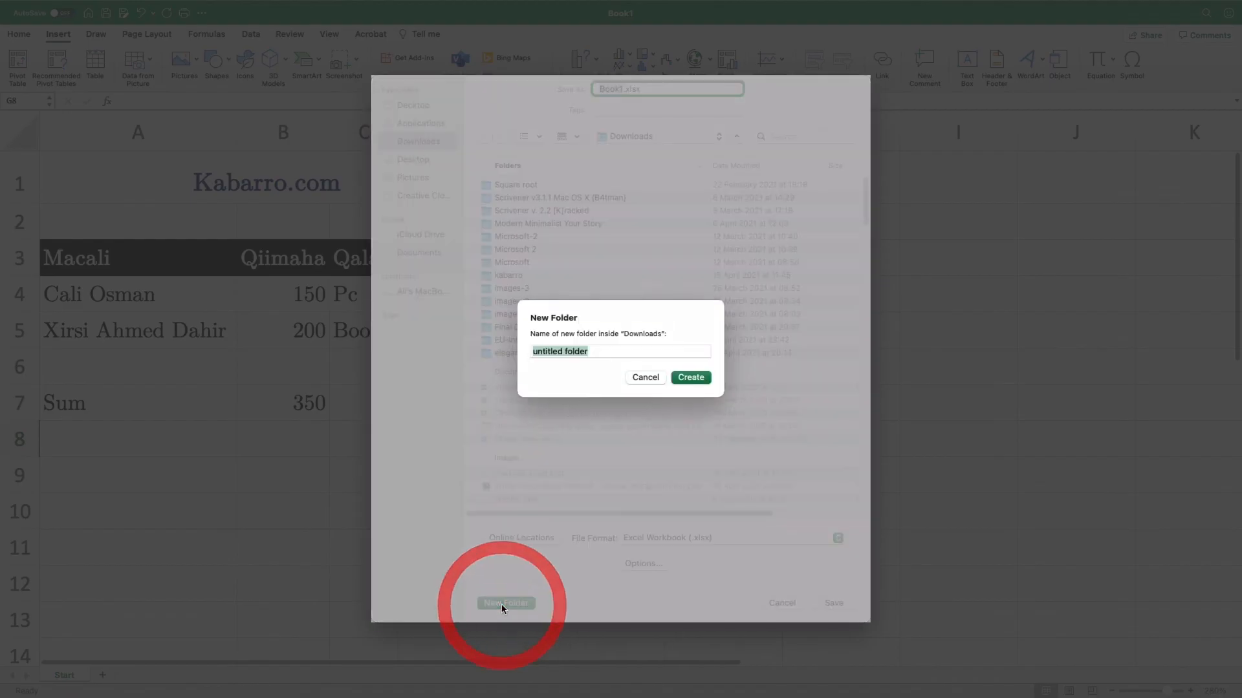
type("Test")
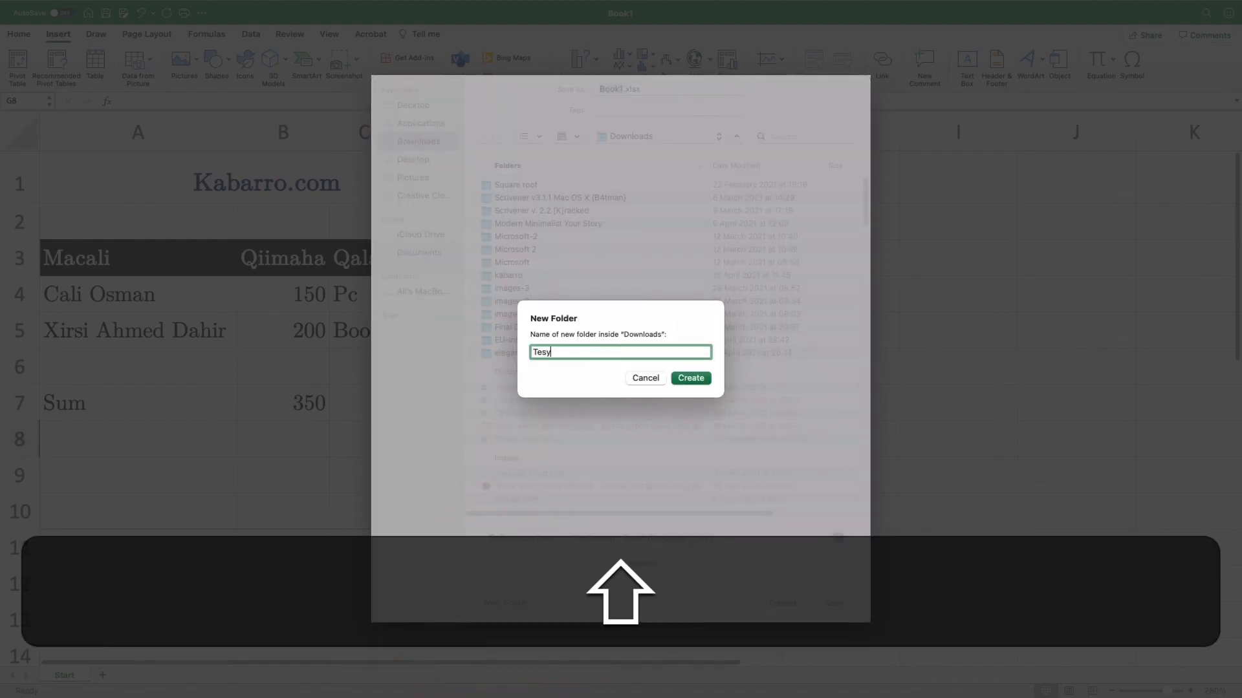
key("BackSpace")
type("t")
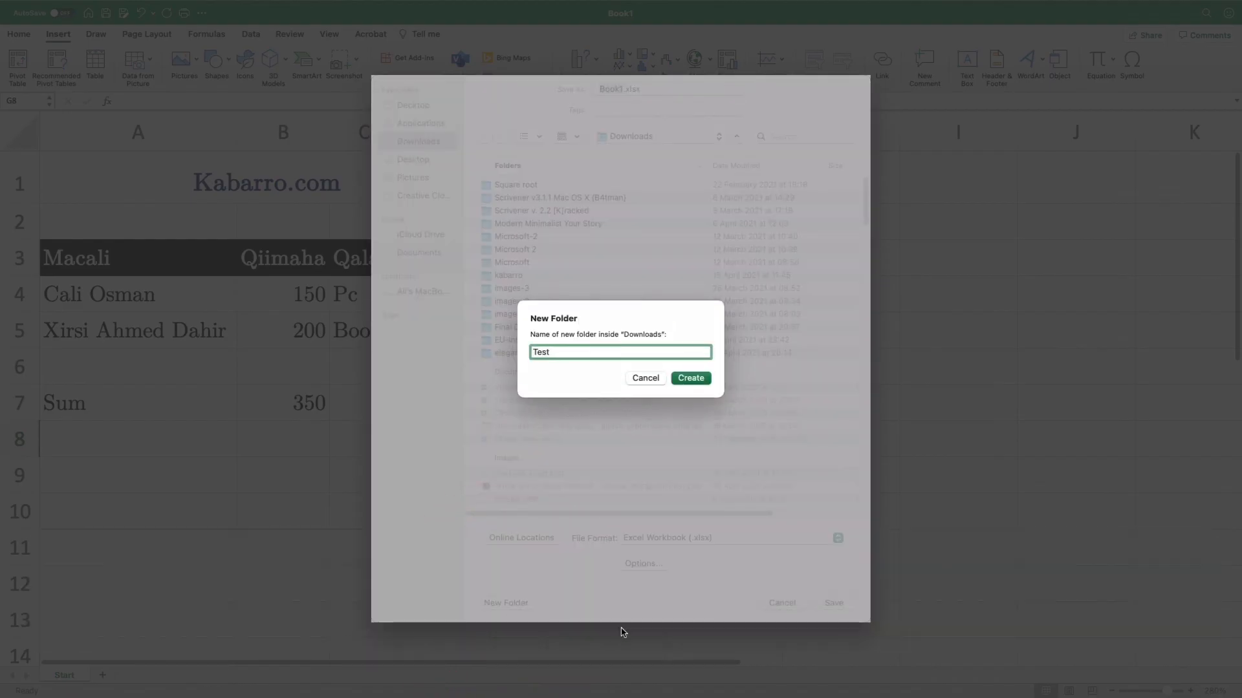
left_click(698, 381)
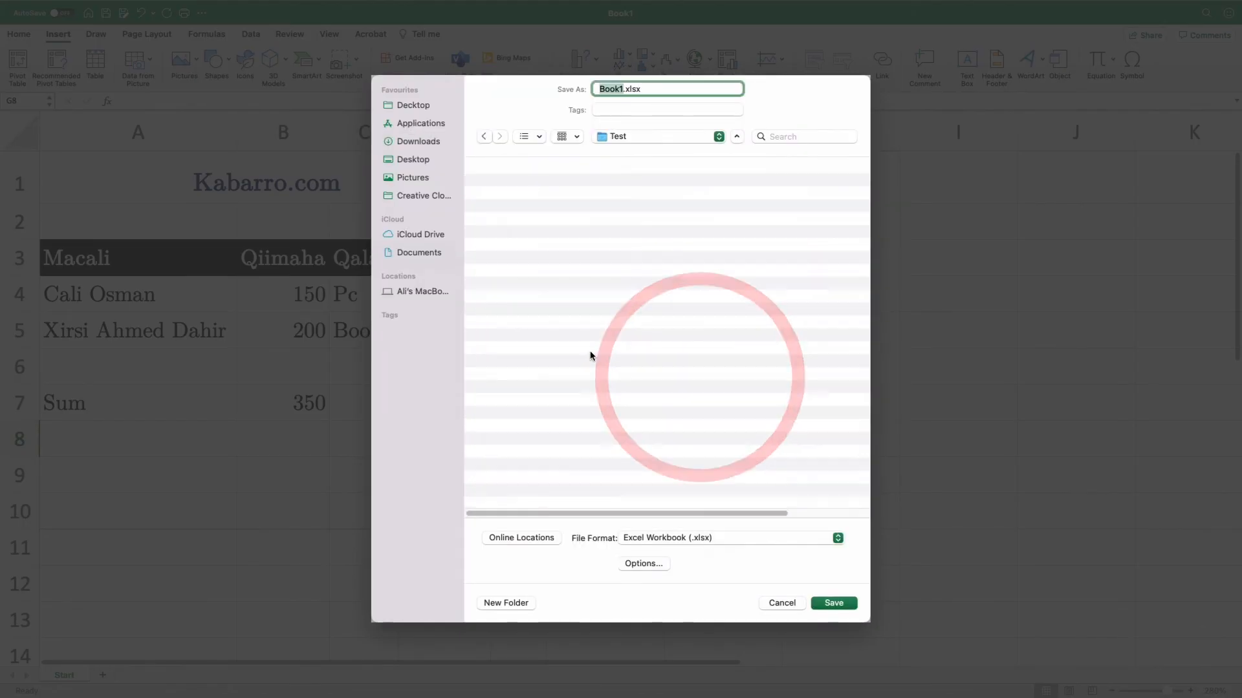
left_click(832, 604)
Check the saved workbook's file name and folder location.
left_click(518, 474)
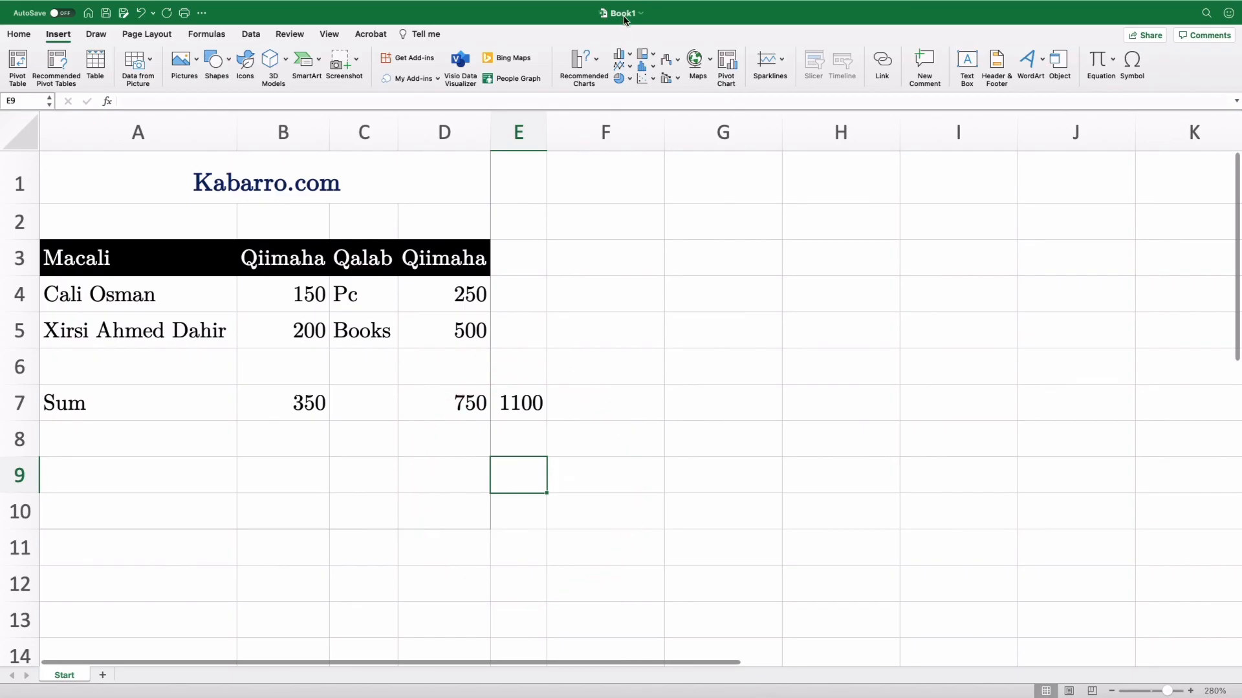
left_click(641, 18)
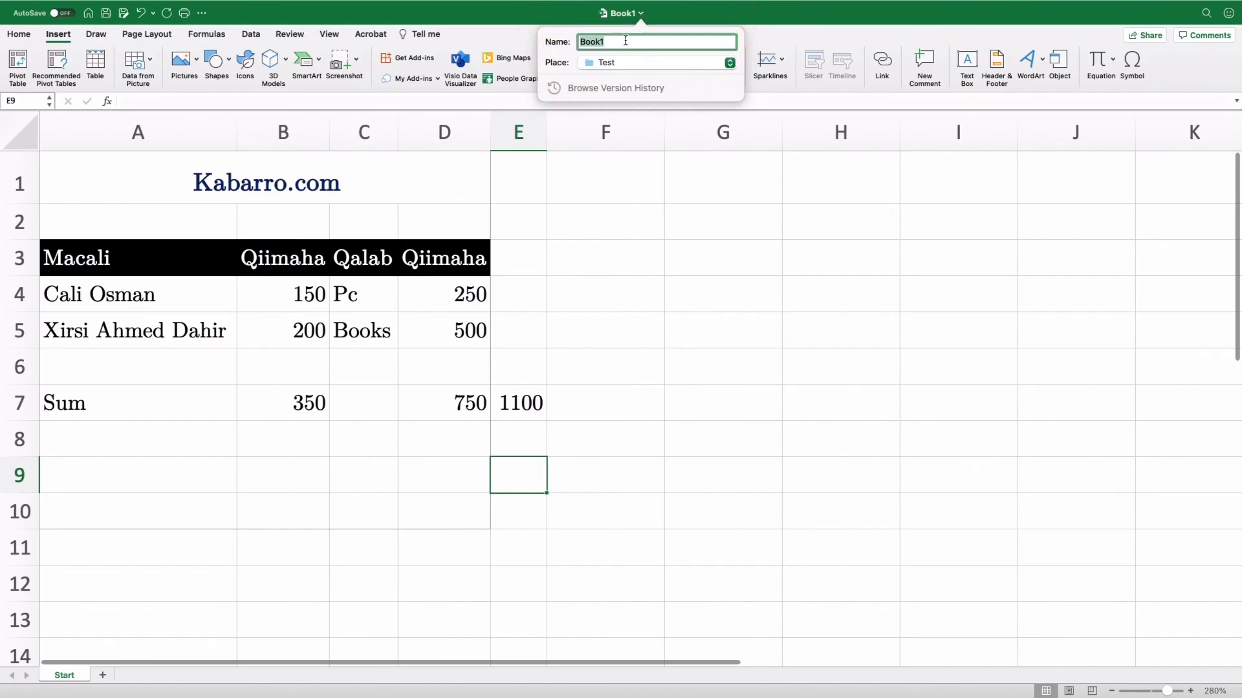
left_click(599, 213)
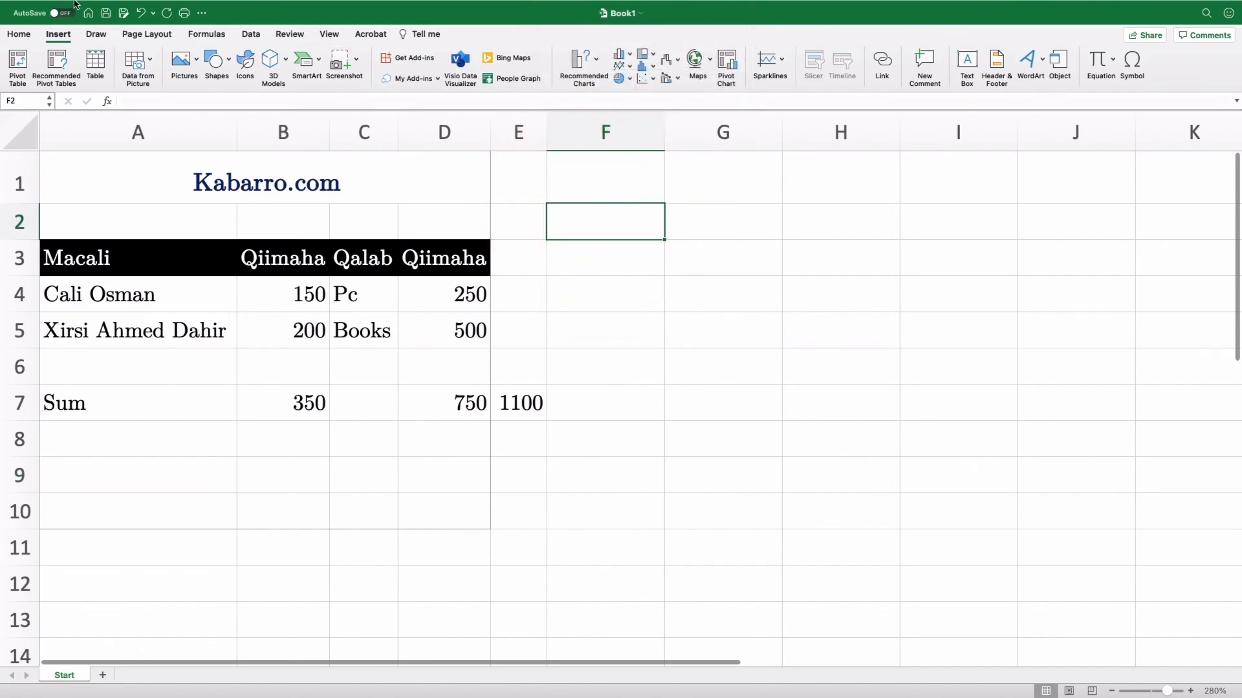
Save a copy of the workbook as "Test workbook.xlsx" in the Test folder.
left_click(79, 8)
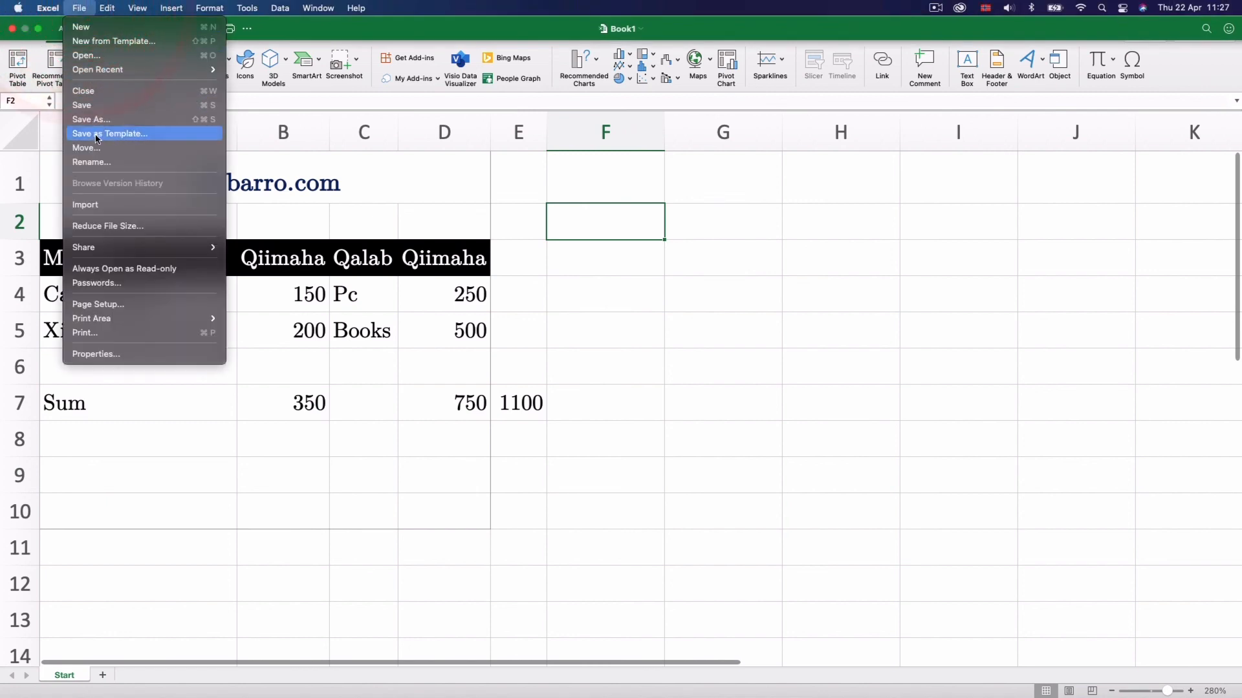
left_click(97, 120)
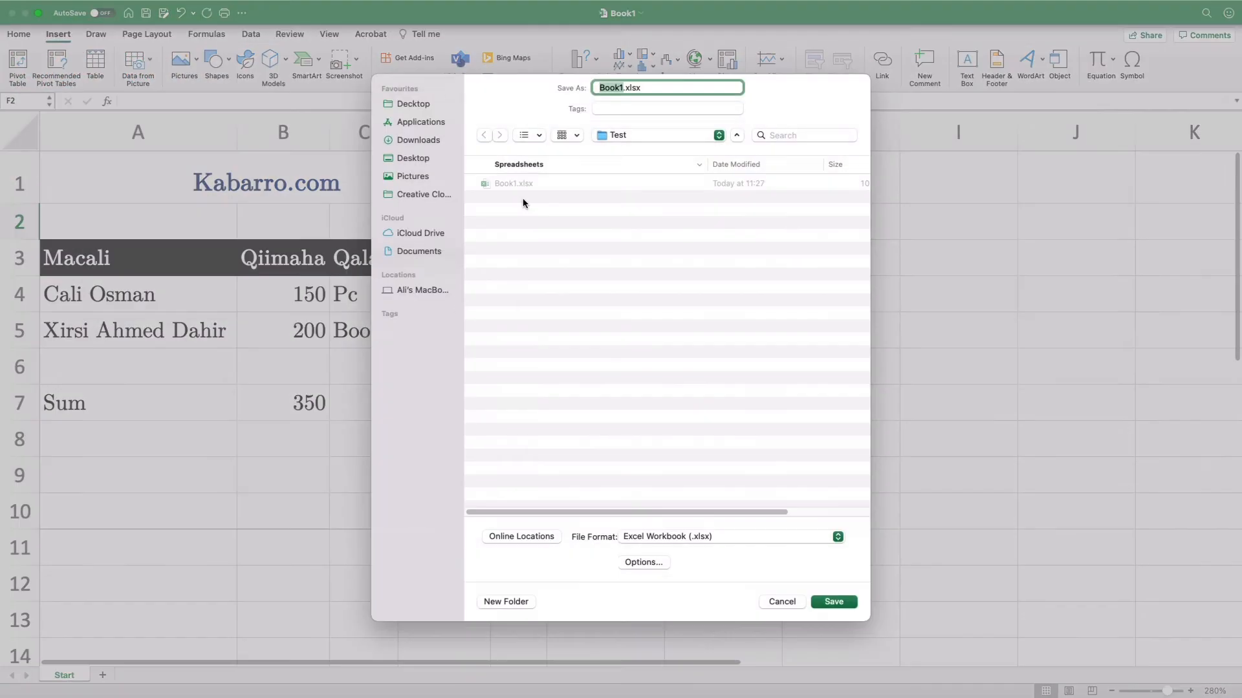
type("Test")
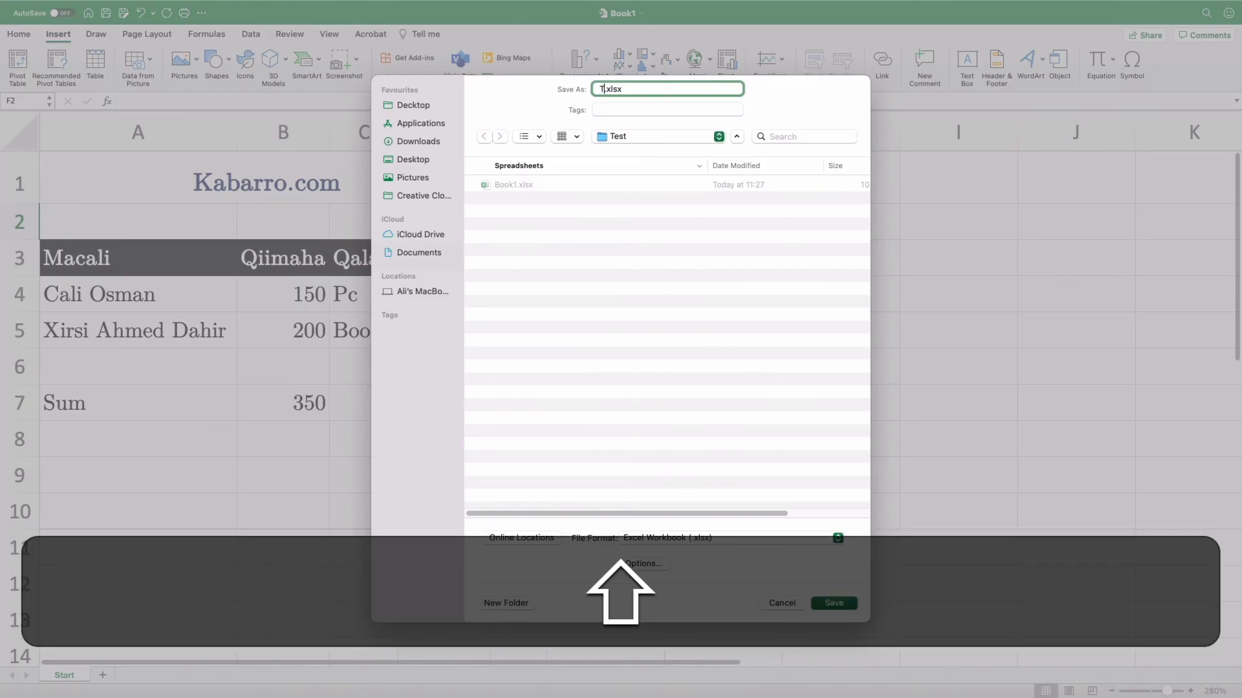
type(" work")
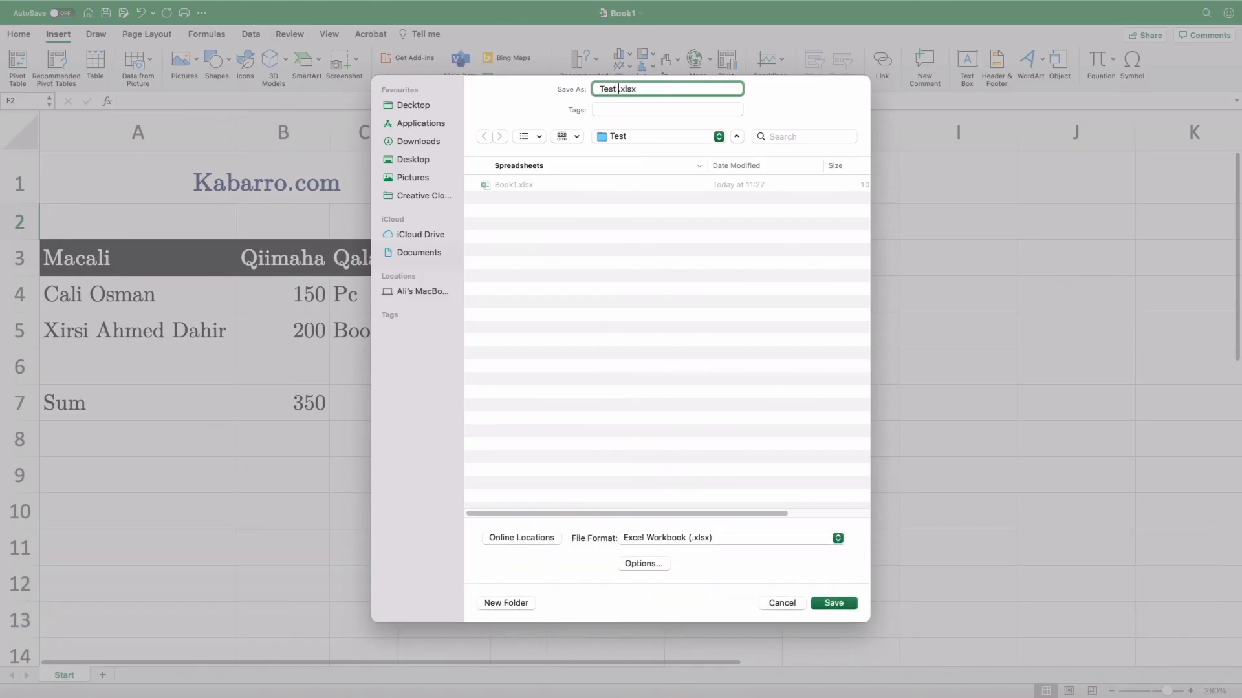
type("book")
left_click(831, 602)
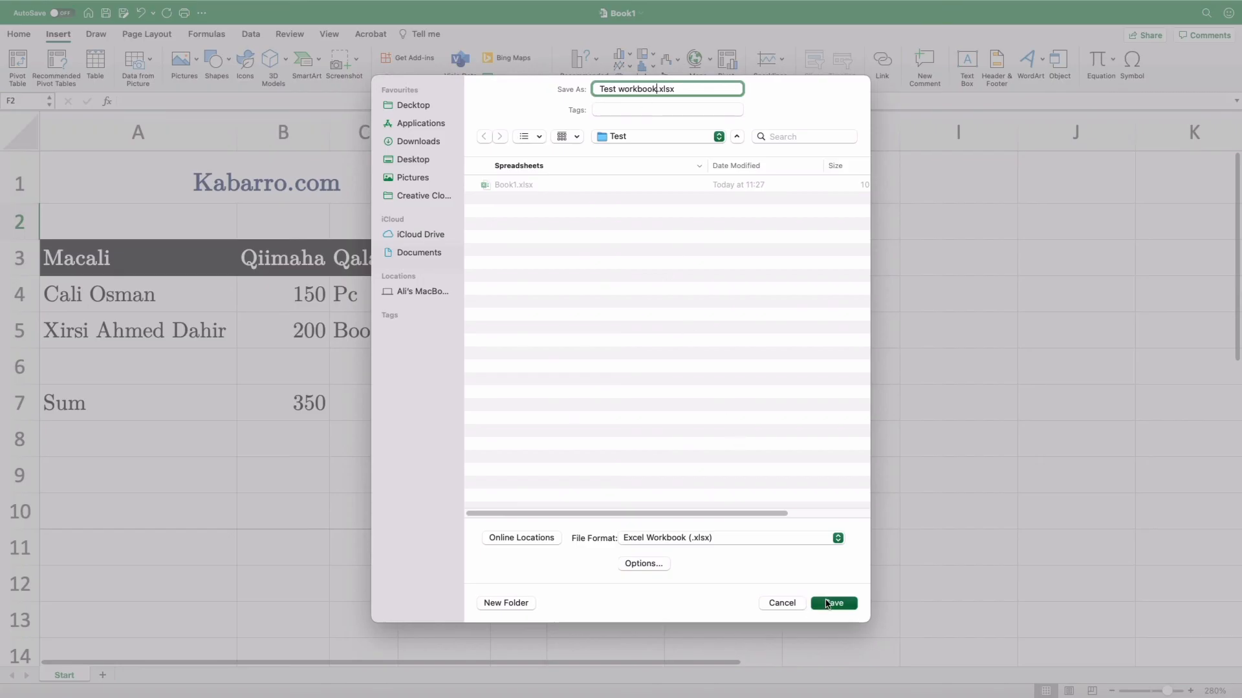